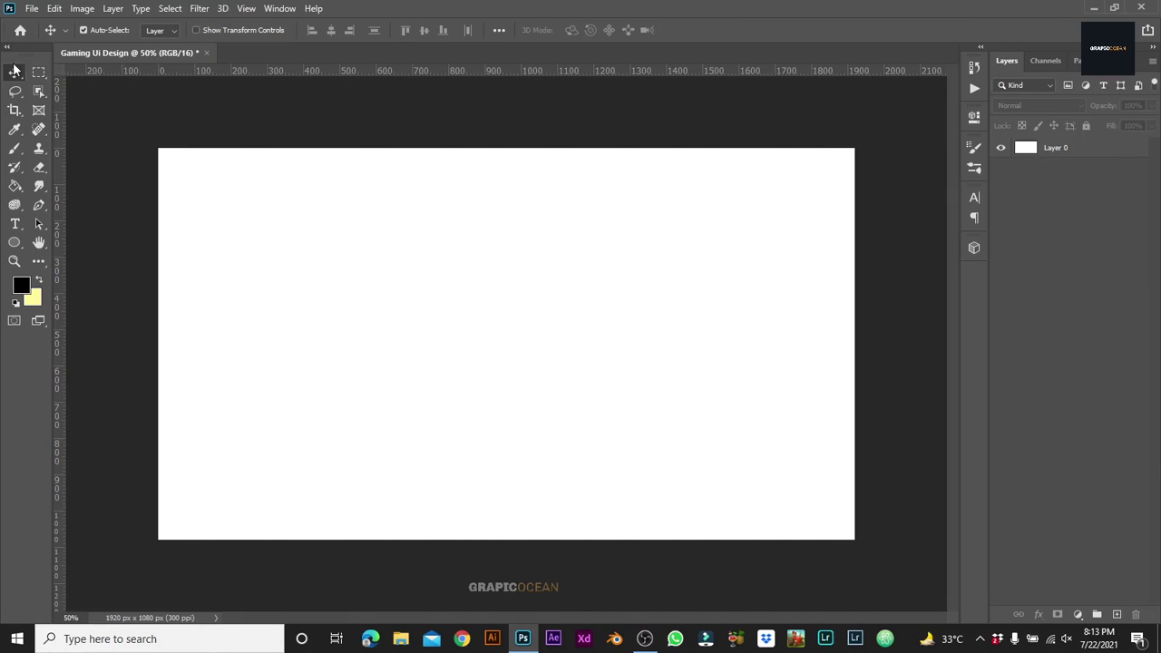
# Step: Fill Layer 0 with near-black #0d0d0d using the Paint Bucket
pyautogui.click(20, 287)
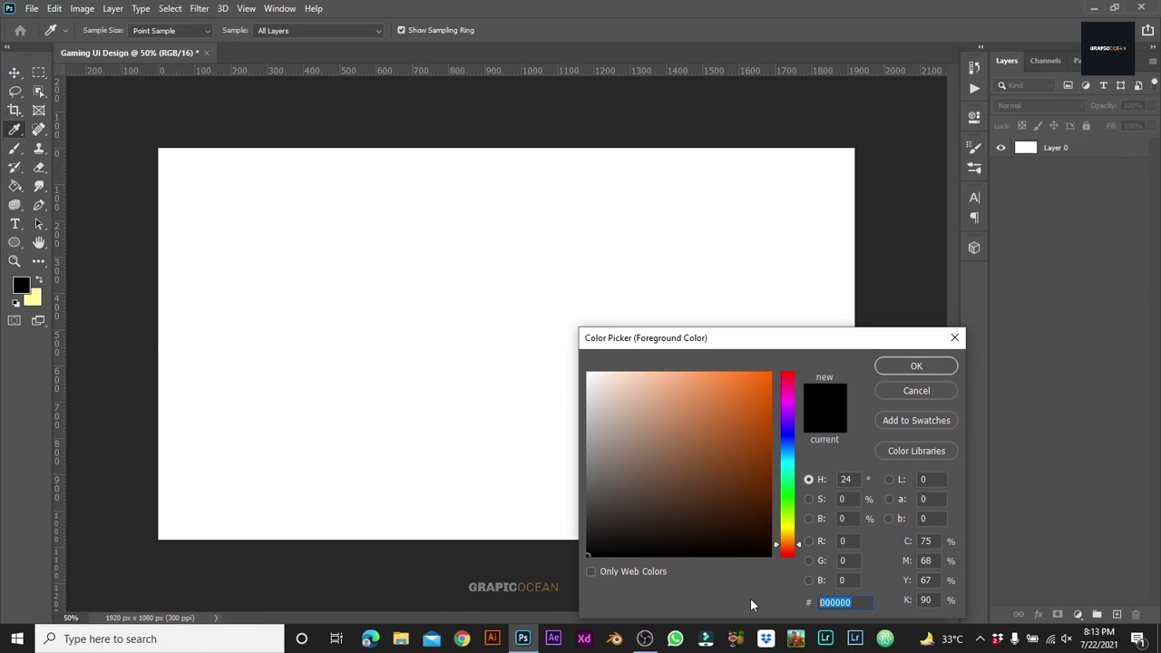
pyautogui.write('0')
pyautogui.write('d0d0d')
pyautogui.press('Return')
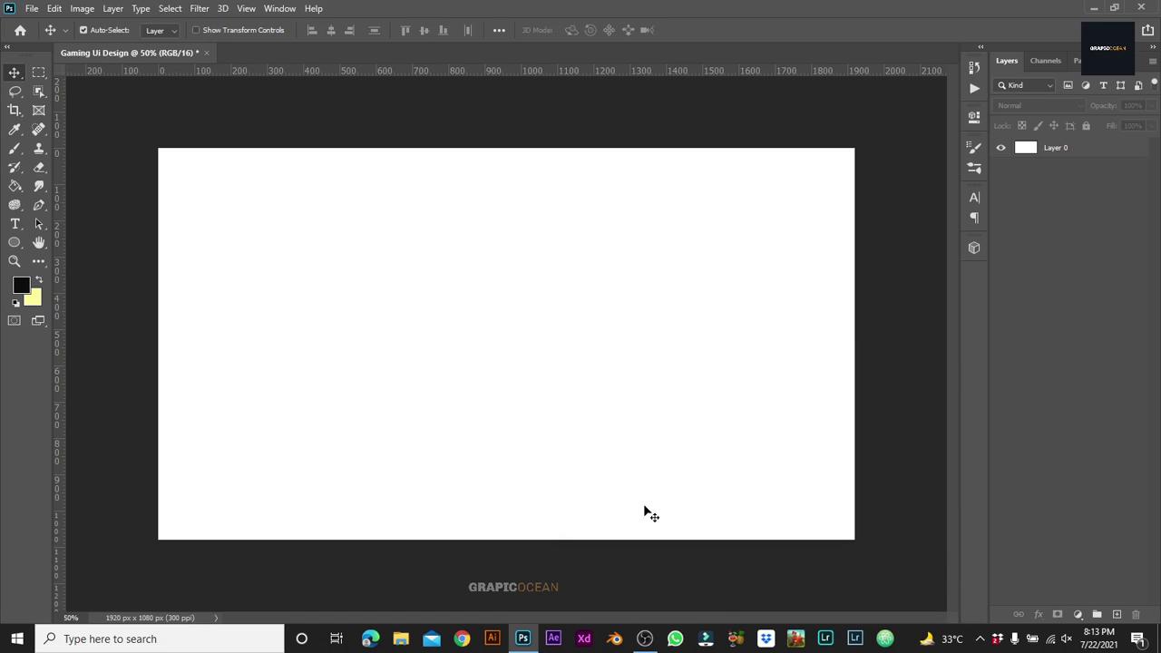
pyautogui.click(14, 186)
pyautogui.click(436, 343)
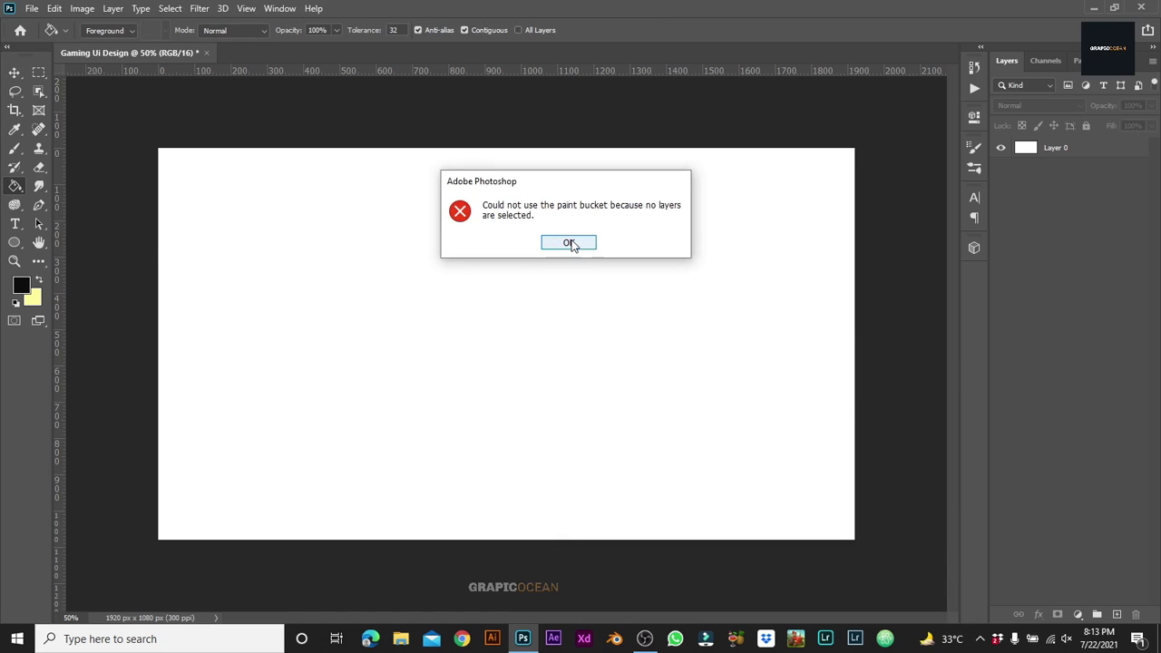
pyautogui.click(571, 245)
pyautogui.click(1093, 154)
pyautogui.click(527, 319)
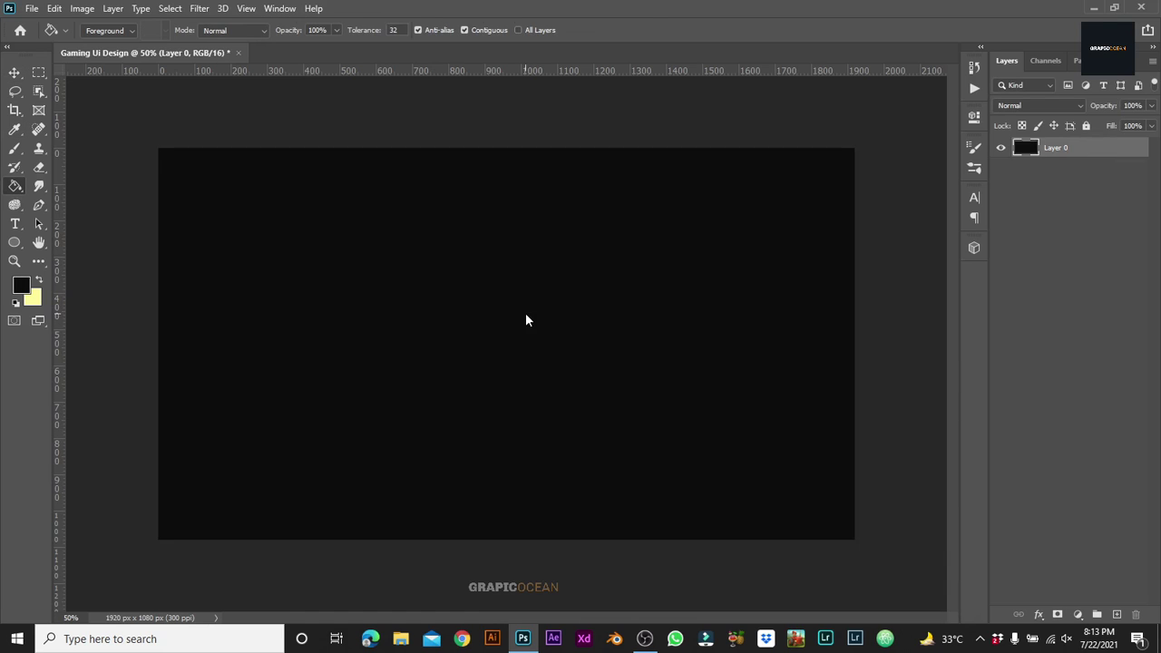
# Step: Rename the layer to bg and lock it
pyautogui.doubleClick(1057, 147)
pyautogui.write('bg')
pyautogui.press('Return')
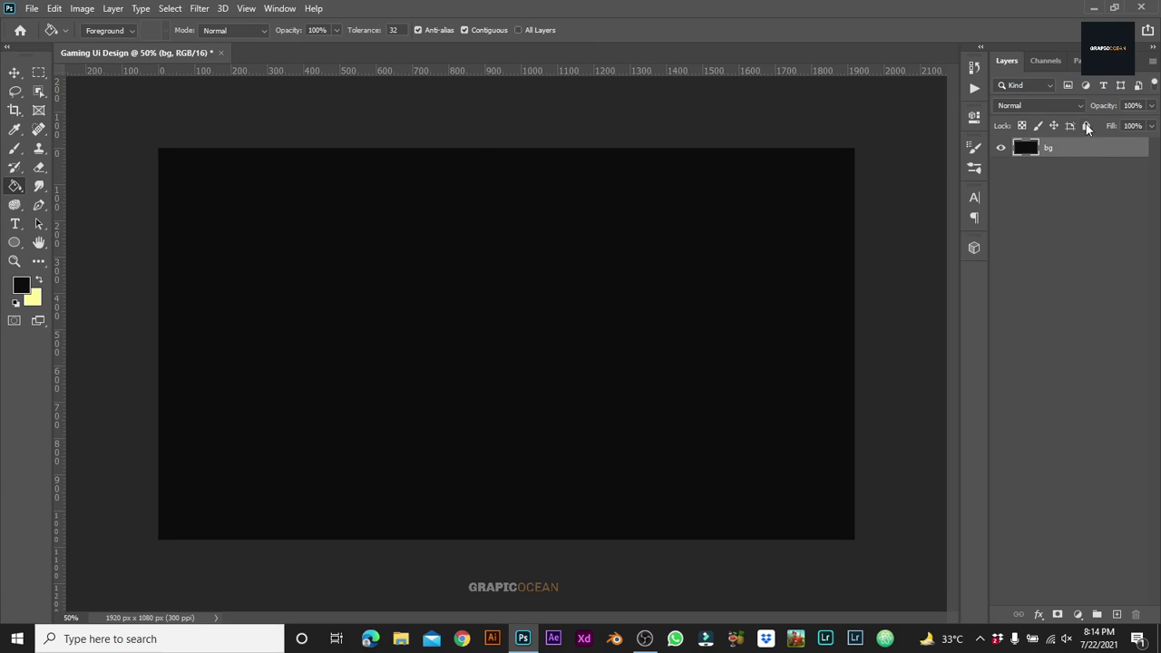
pyautogui.click(1086, 125)
# Step: Draw a large circle on the canvas with the Ellipse Tool
pyautogui.click(14, 243)
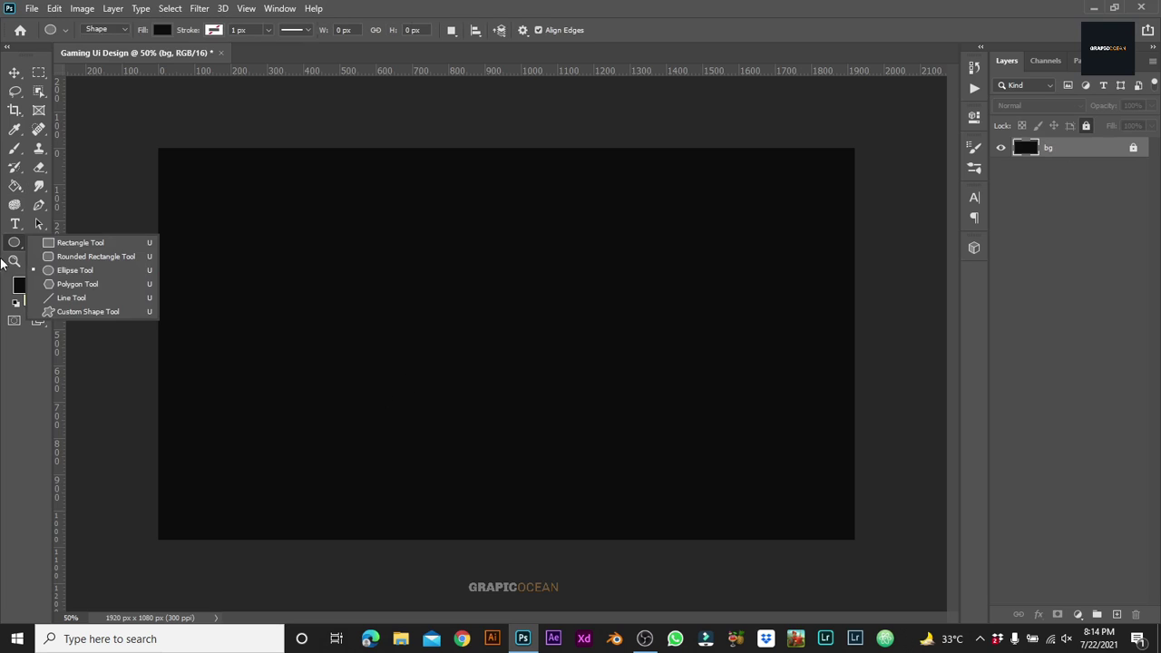
pyautogui.click(82, 271)
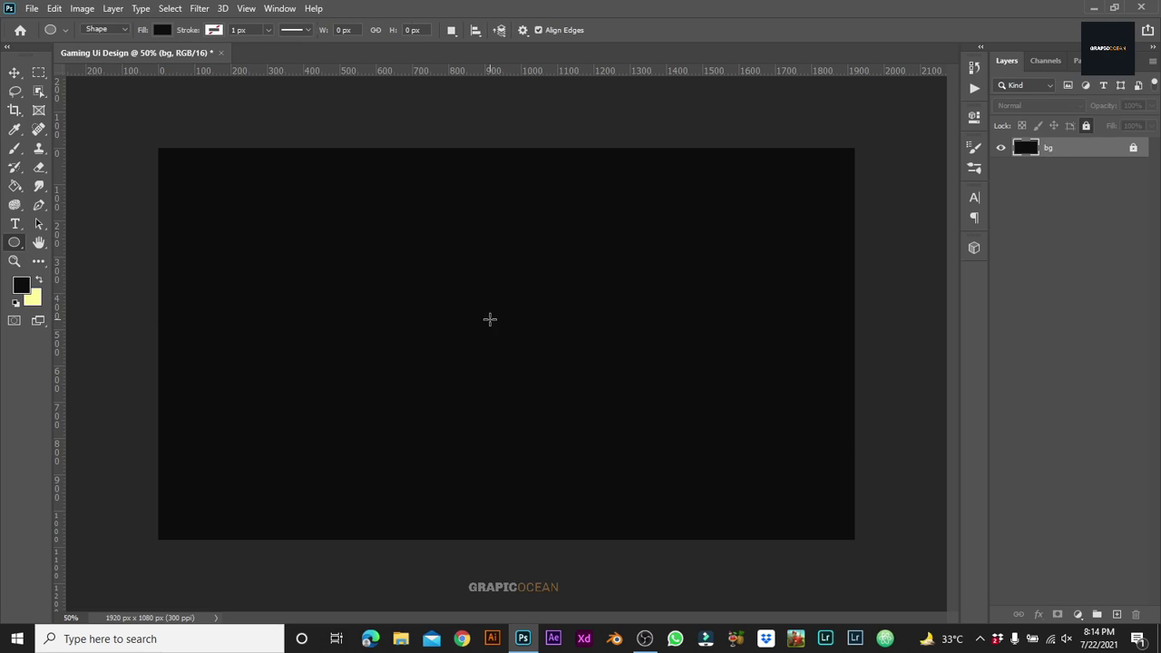
pyautogui.moveTo(496, 302); pyautogui.dragTo(1039, 646)
pyautogui.press('v')
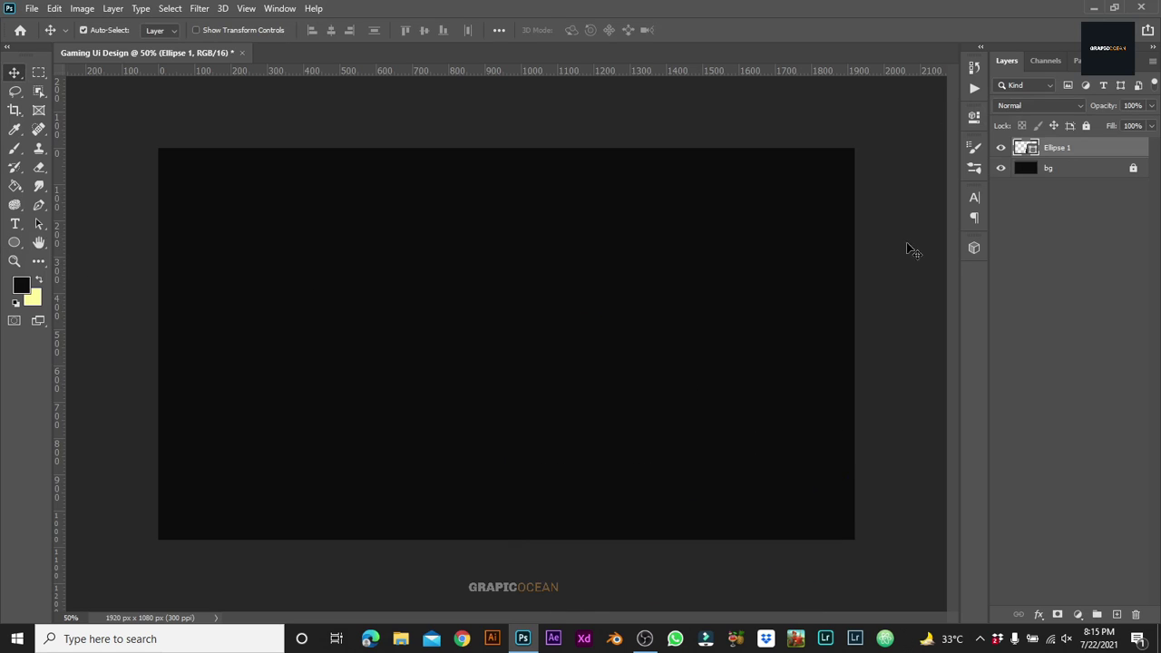
# Step: Give the circle no fill and a light-green 120 px stroke
pyautogui.rightClick(14, 242)
pyautogui.click(82, 269)
pyautogui.click(167, 30)
pyautogui.click(218, 30)
pyautogui.click(303, 58)
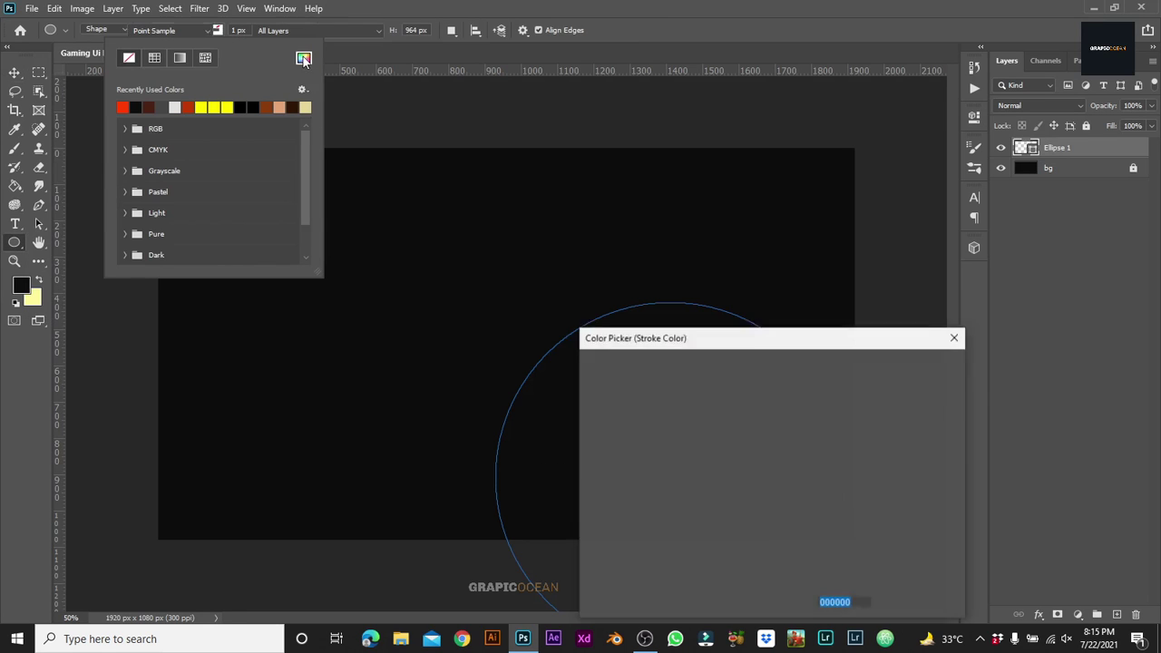
pyautogui.click(547, 149)
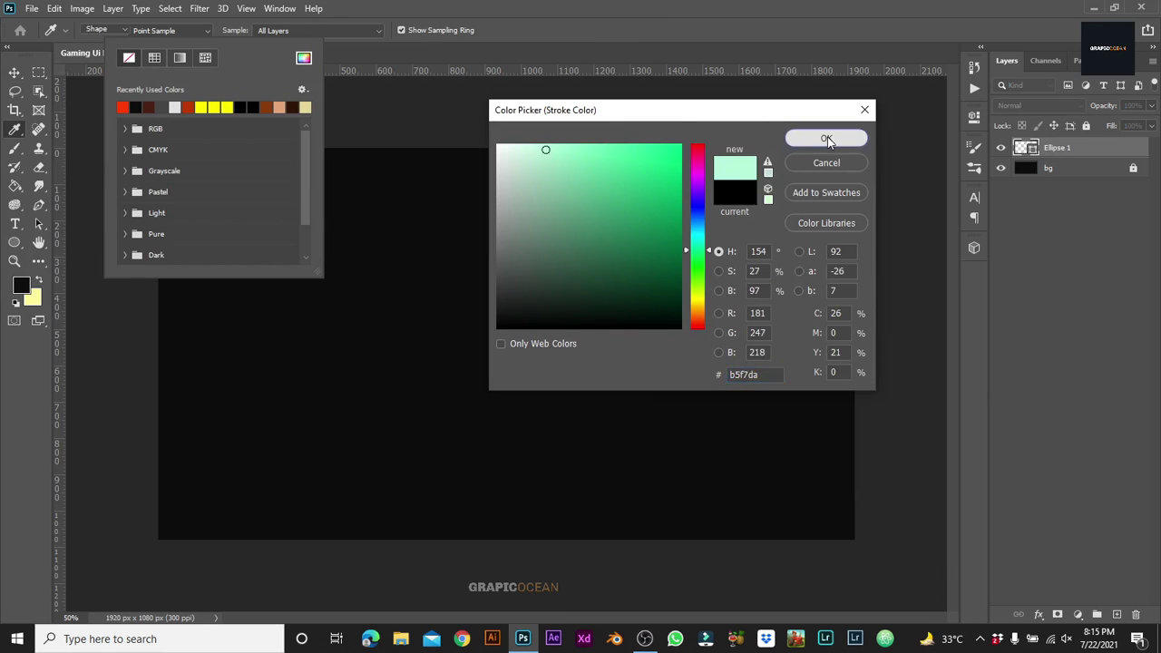
pyautogui.click(826, 138)
pyautogui.click(214, 30)
pyautogui.press('Return')
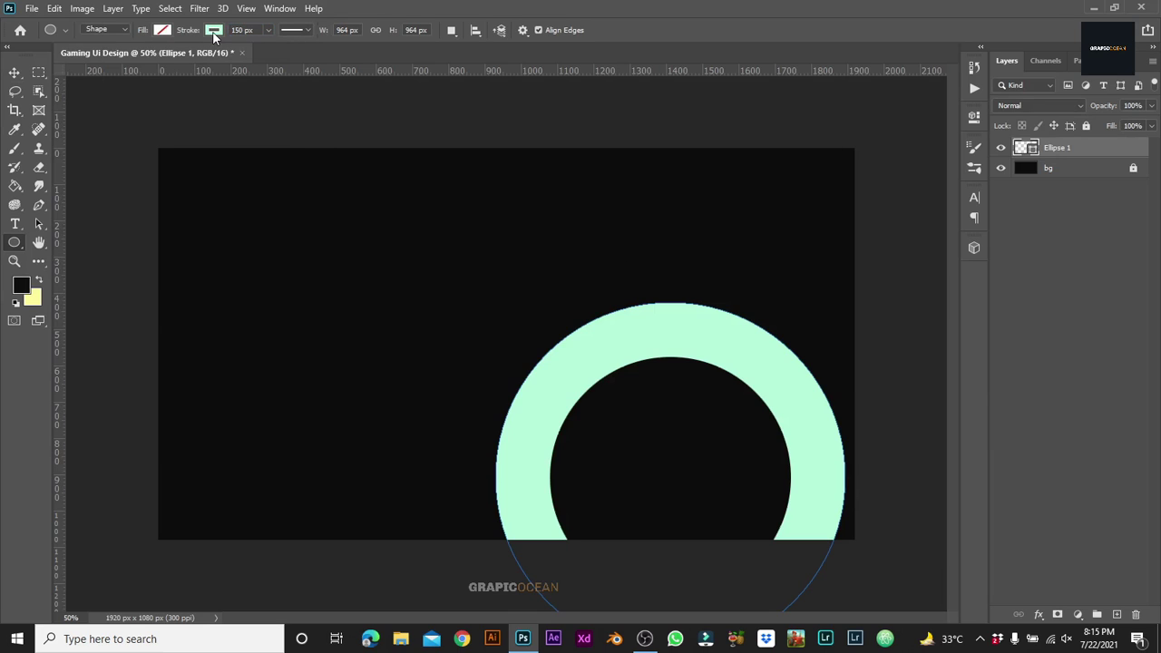
pyautogui.write('130')
pyautogui.press('Return')
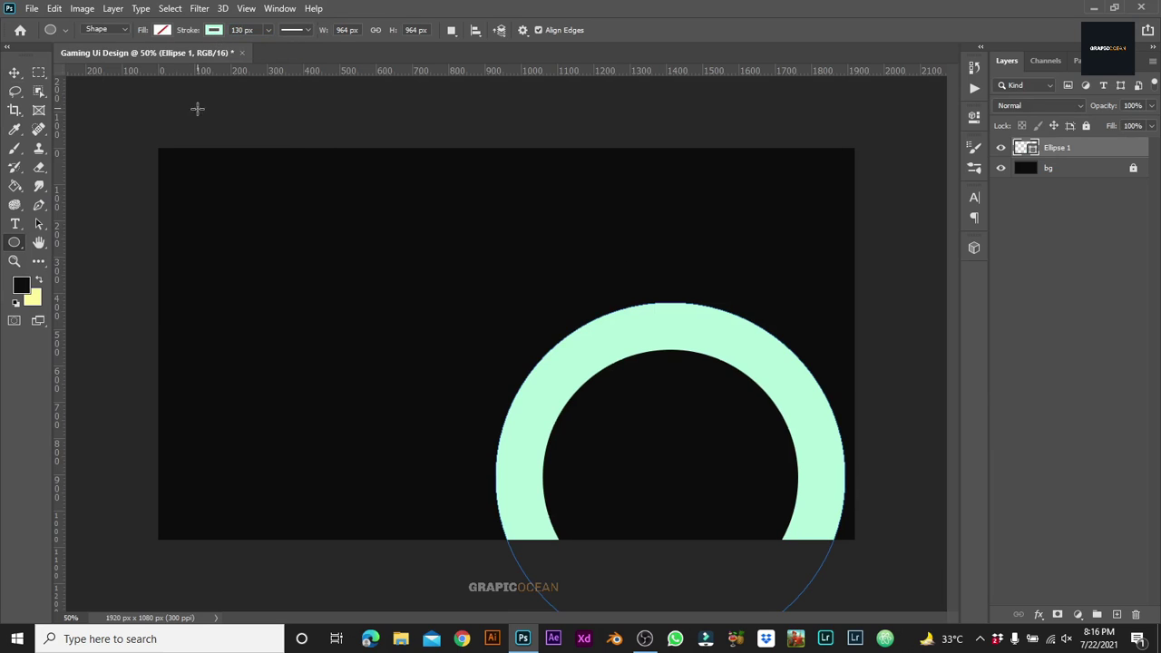
pyautogui.write('120')
pyautogui.press('Return')
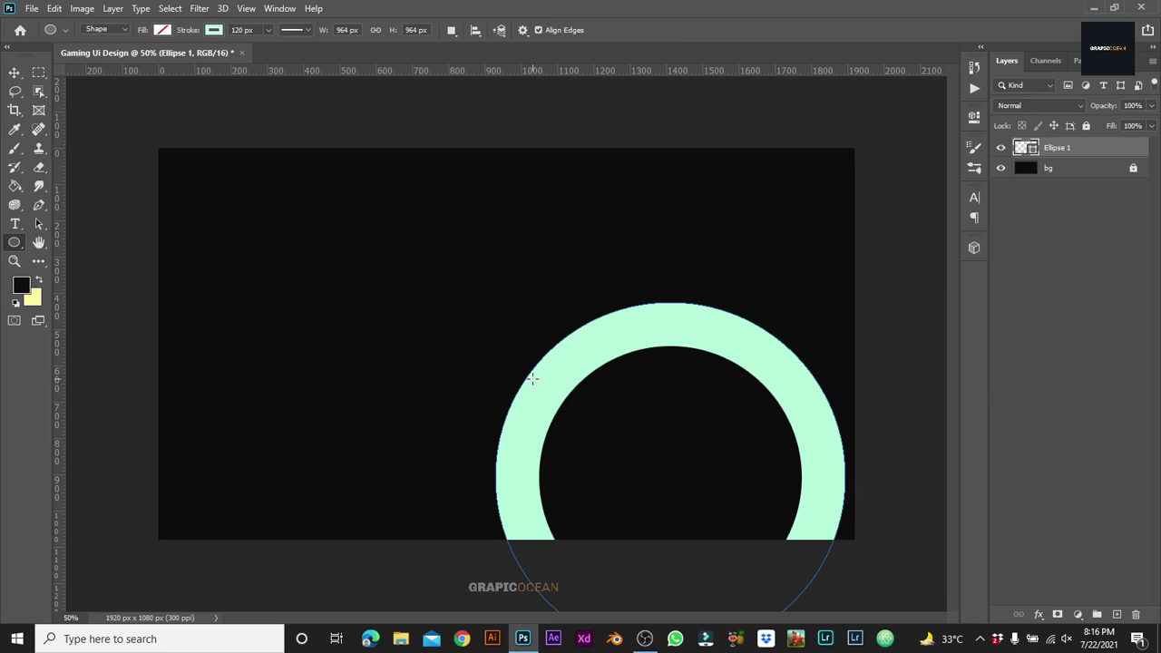
# Step: Enlarge the ring to about 105% and centre it on the canvas
pyautogui.hotkey('ctrl', 't')
pyautogui.moveTo(495, 301); pyautogui.dragTo(456, 310)
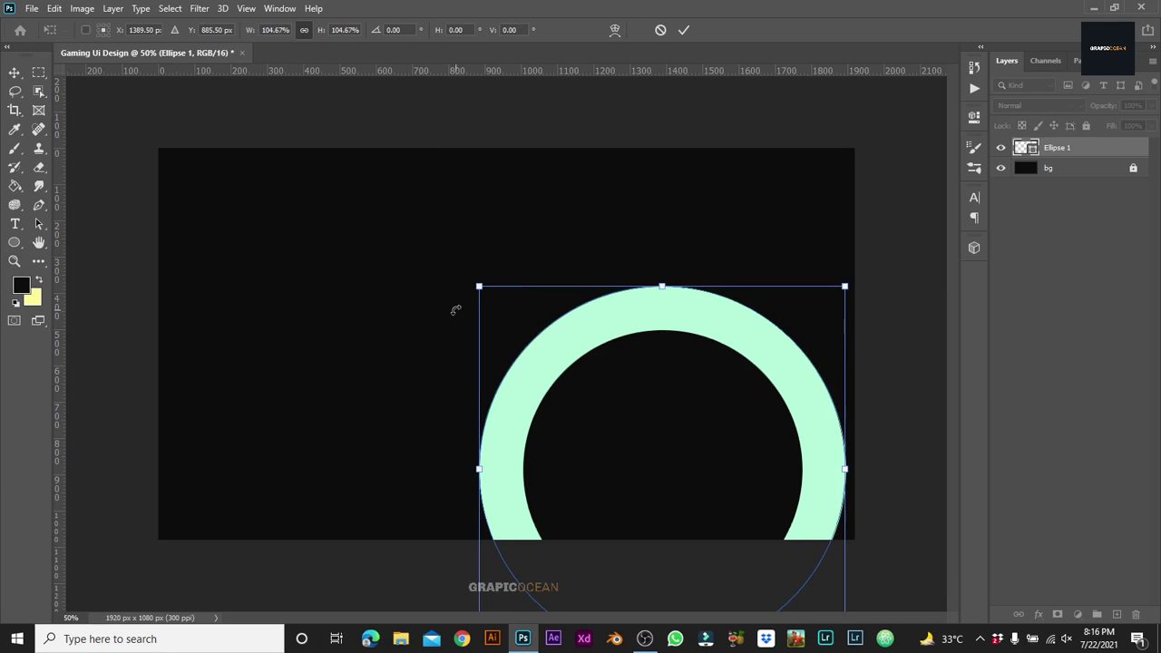
pyautogui.click(684, 29)
pyautogui.press('v')
pyautogui.moveTo(573, 368); pyautogui.dragTo(413, 230)
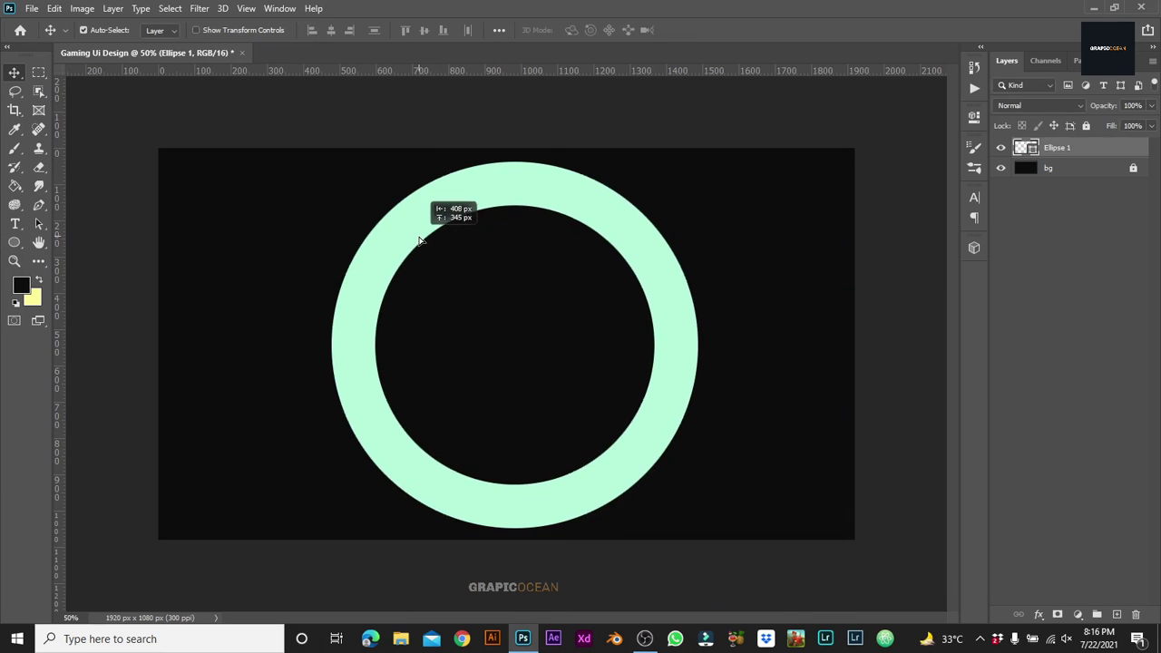
pyautogui.rightClick(1099, 151)
pyautogui.click(961, 34)
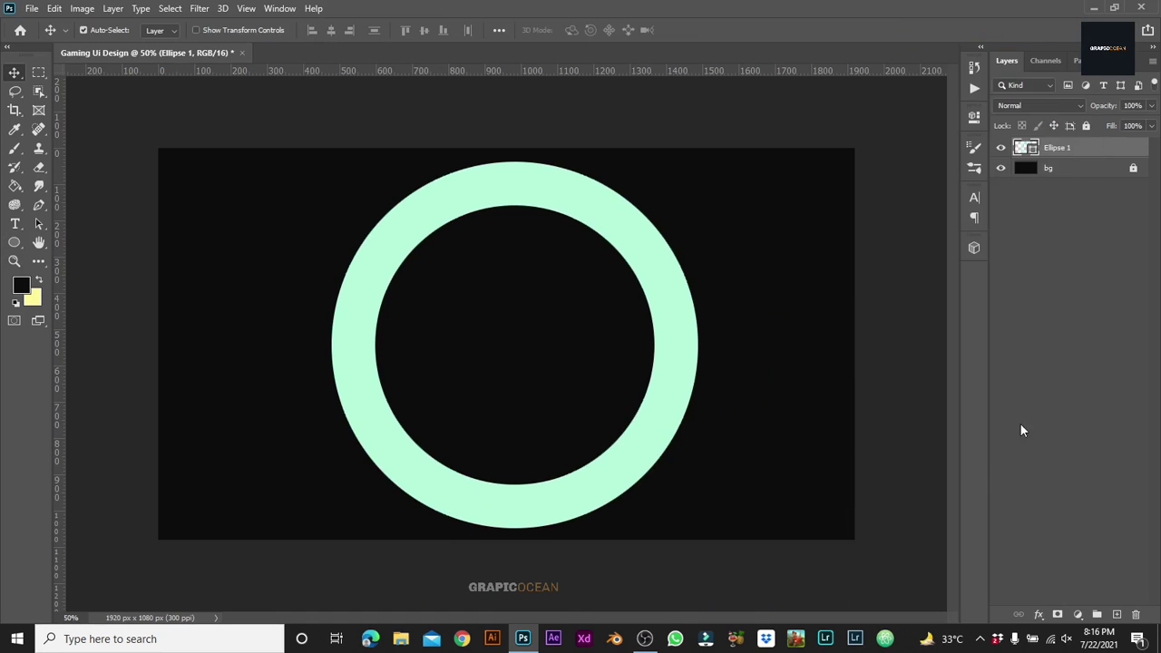
# Step: Enable a Gradient Overlay on the ring with a salmon #e18b66 left stop
pyautogui.moveTo(635, 117); pyautogui.dragTo(834, 168)
pyautogui.click(745, 388)
pyautogui.moveTo(910, 170); pyautogui.dragTo(705, 207)
pyautogui.click(580, 424)
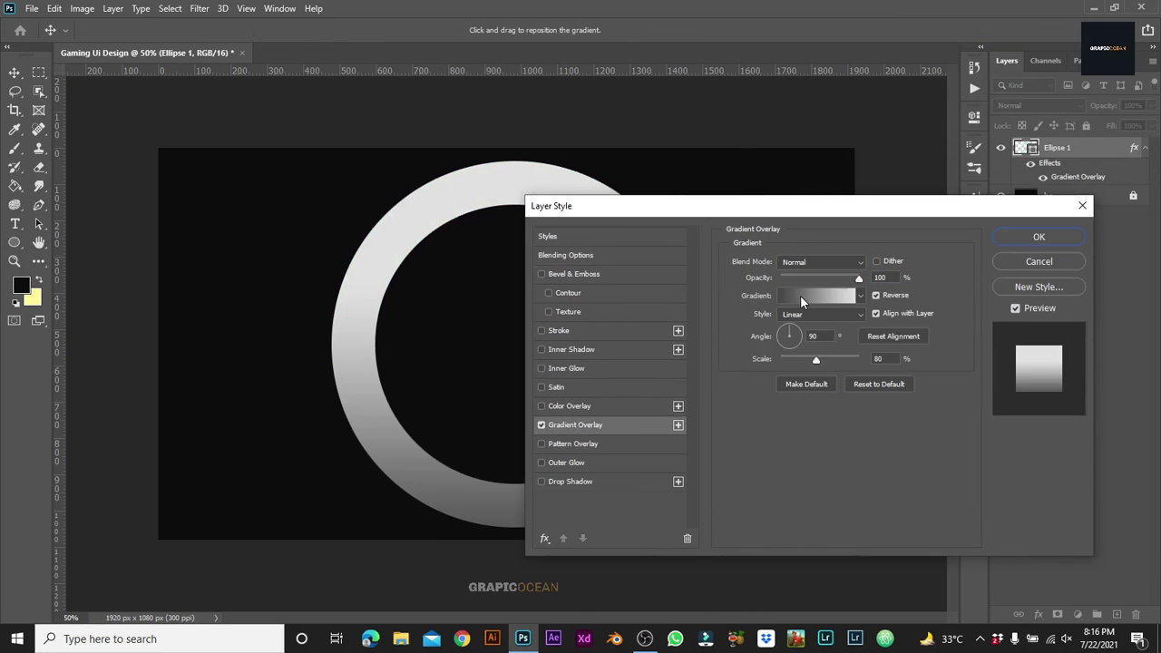
pyautogui.click(817, 278)
pyautogui.doubleClick(426, 338)
pyautogui.write('e18')
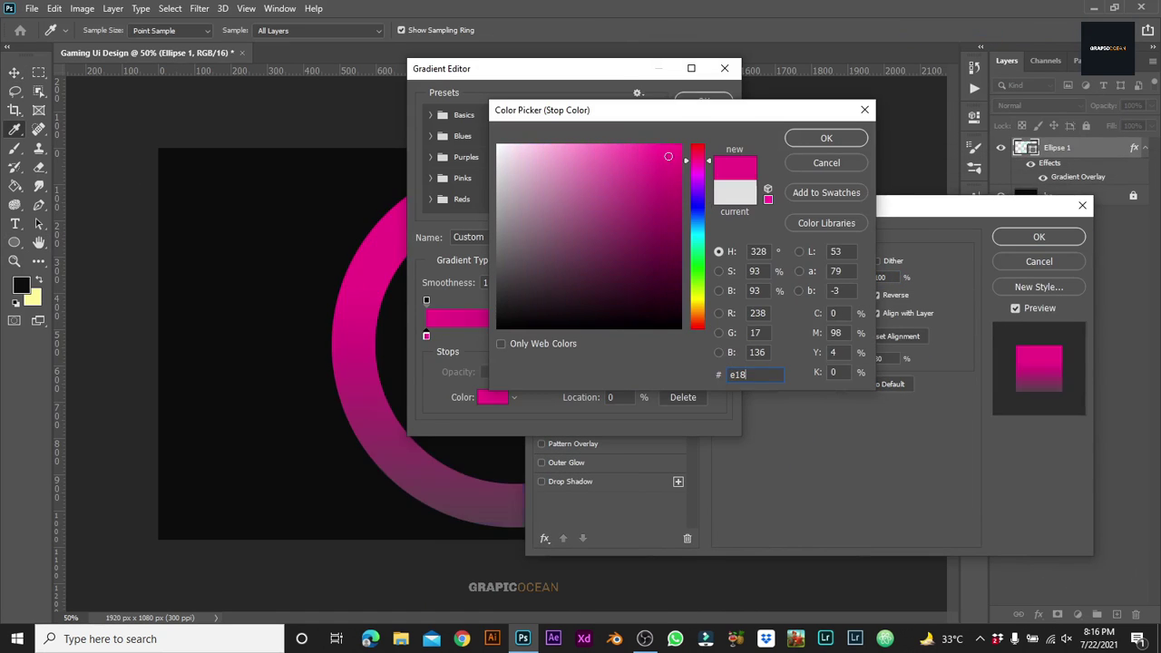
pyautogui.write('b66')
pyautogui.click(827, 138)
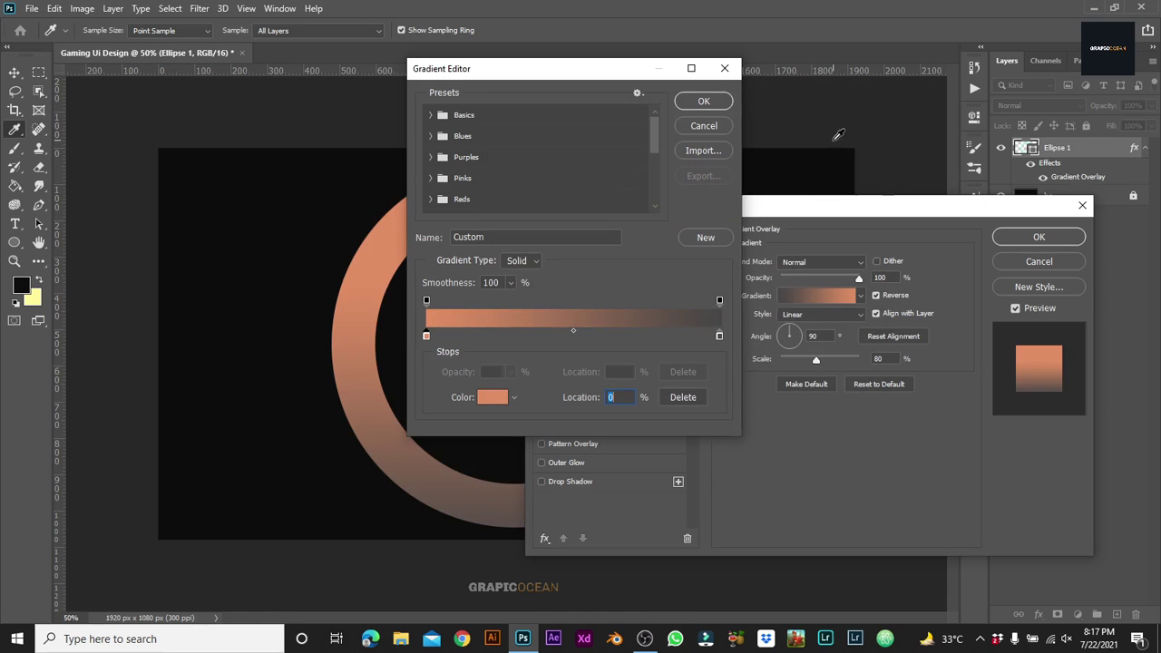
# Step: Set the right stop to #b83a1b, angle 113° and scale 49%, then nudge the ring
pyautogui.doubleClick(719, 337)
pyautogui.write('b83a1b')
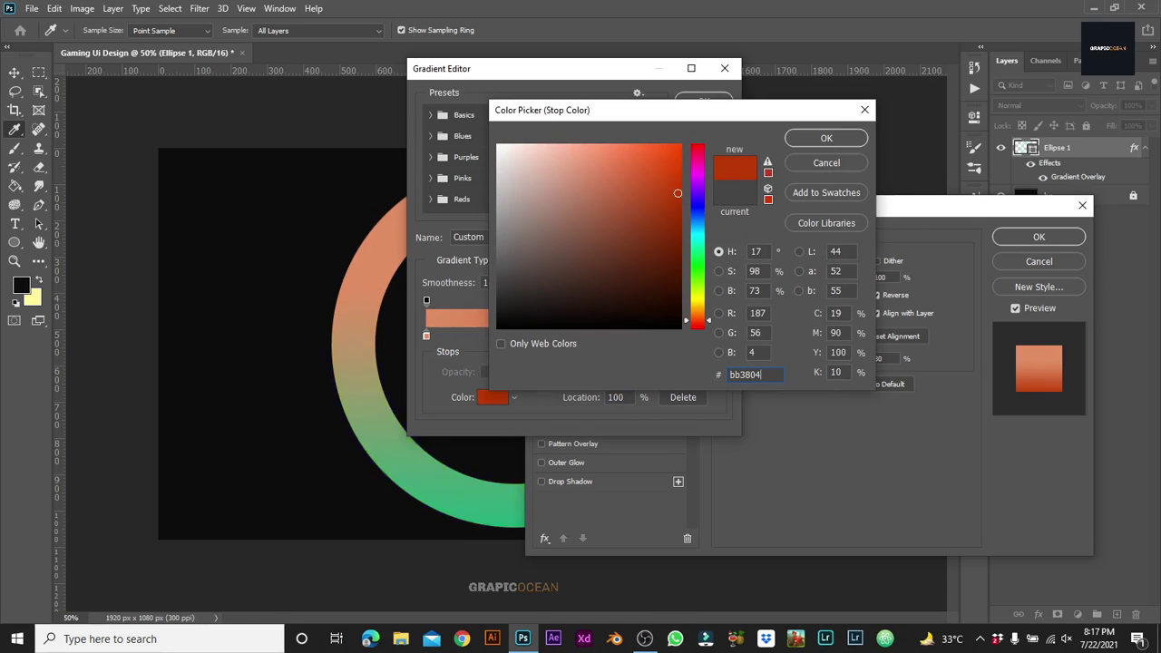
pyautogui.press('Return')
pyautogui.press('Return')
pyautogui.moveTo(799, 331); pyautogui.dragTo(787, 329)
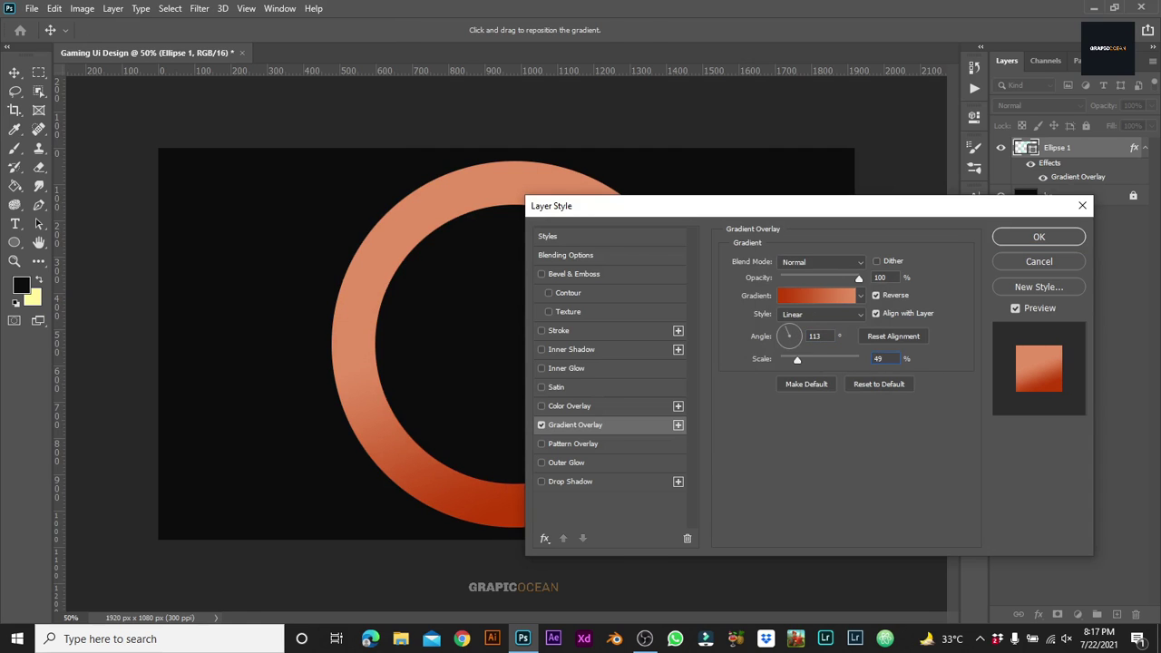
pyautogui.press('Return')
pyautogui.moveTo(432, 226)
pyautogui.mouseDown()
pyautogui.moveTo(644, 318)
pyautogui.moveTo(461, 221)
pyautogui.mouseUp()
# Step: Resize the orange ring and move it toward the lower right
pyautogui.hotkey('ctrl', 't')
pyautogui.moveTo(733, 162); pyautogui.dragTo(672, 223)
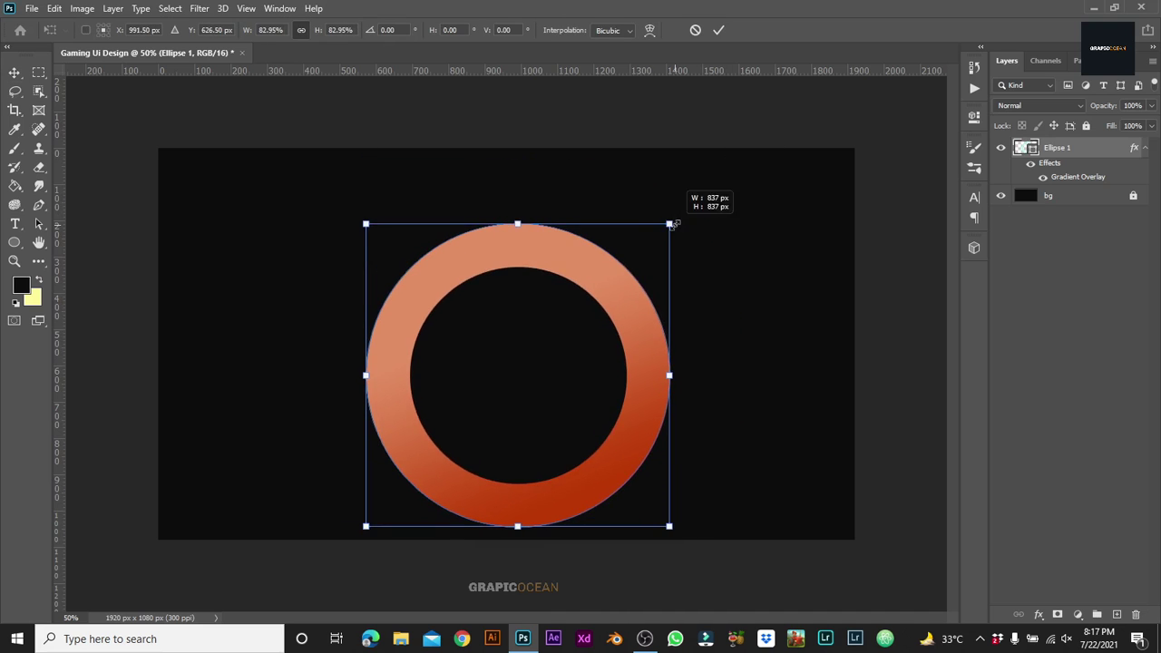
pyautogui.moveTo(609, 478)
pyautogui.mouseDown()
pyautogui.moveTo(819, 590)
pyautogui.moveTo(824, 579)
pyautogui.mouseUp()
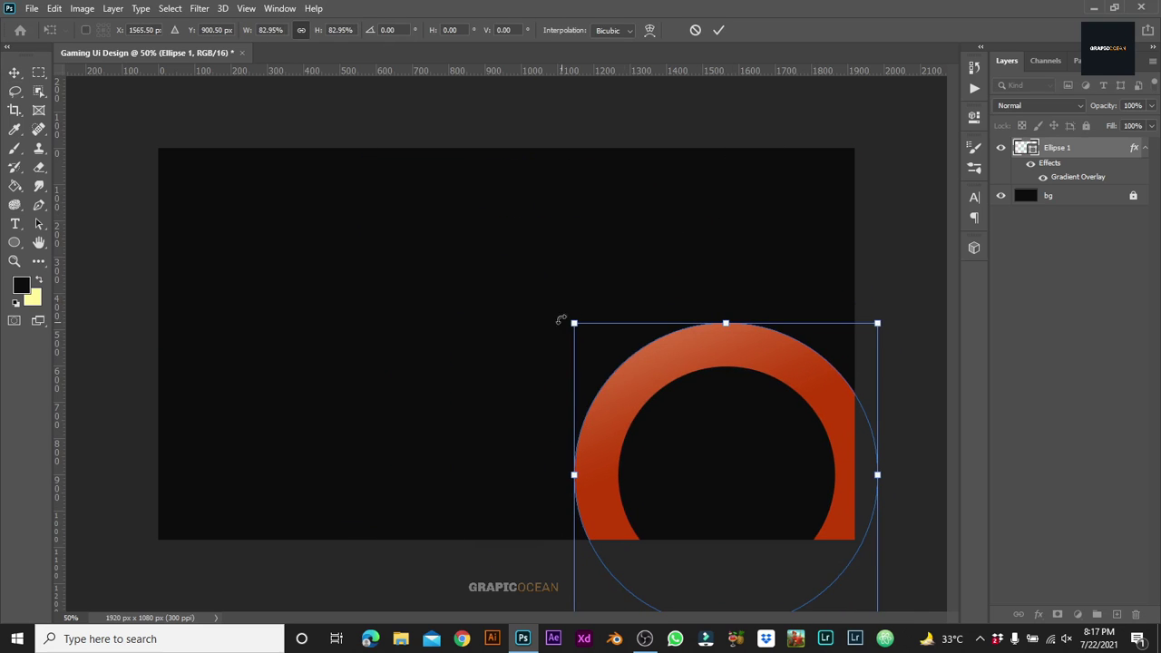
pyautogui.moveTo(564, 323); pyautogui.dragTo(480, 273)
pyautogui.moveTo(605, 302); pyautogui.dragTo(637, 353)
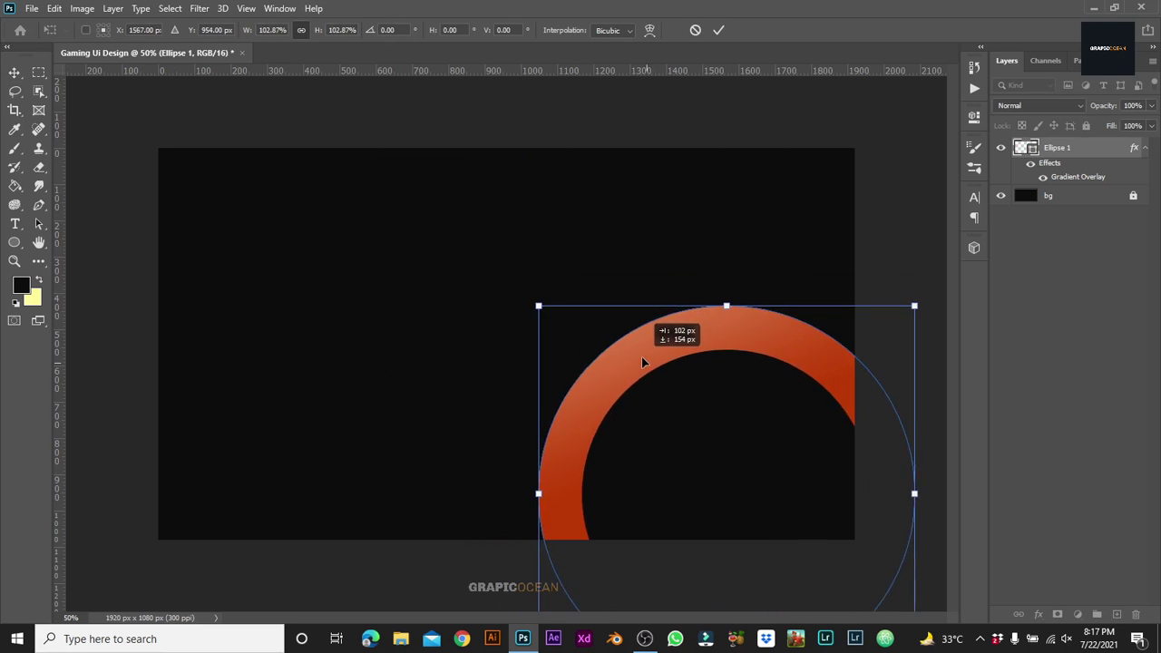
pyautogui.click(713, 37)
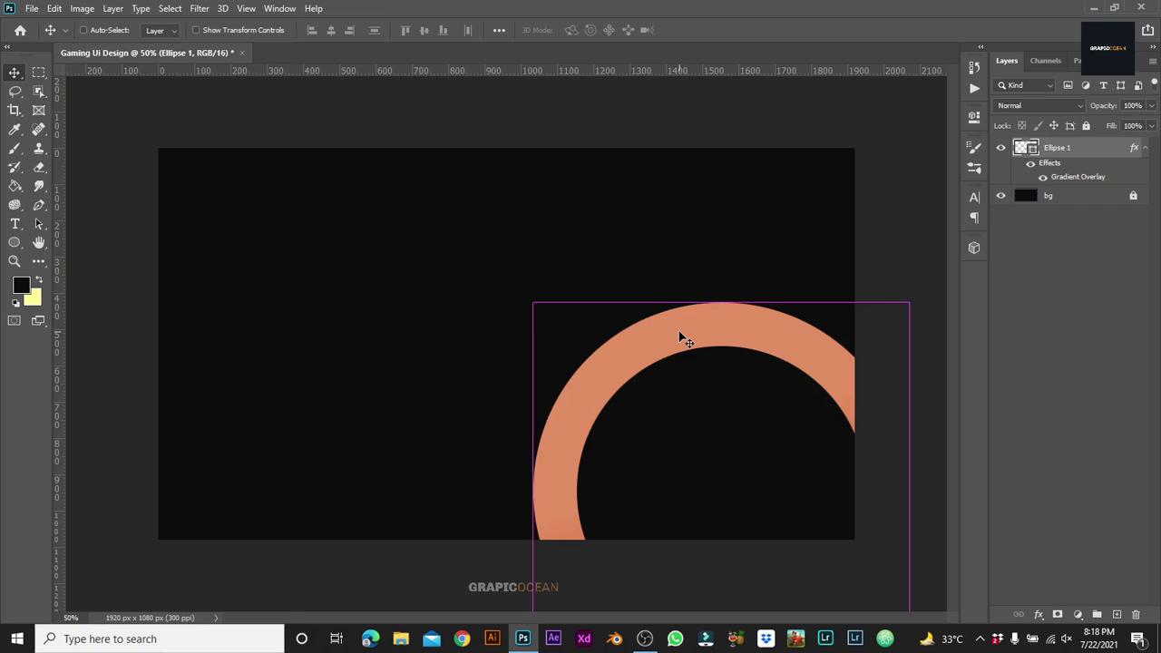
# Step: Duplicate the ring and scale the copy up to about 155%
pyautogui.hotkey('ctrl', 'j')
pyautogui.hotkey('ctrl', 't')
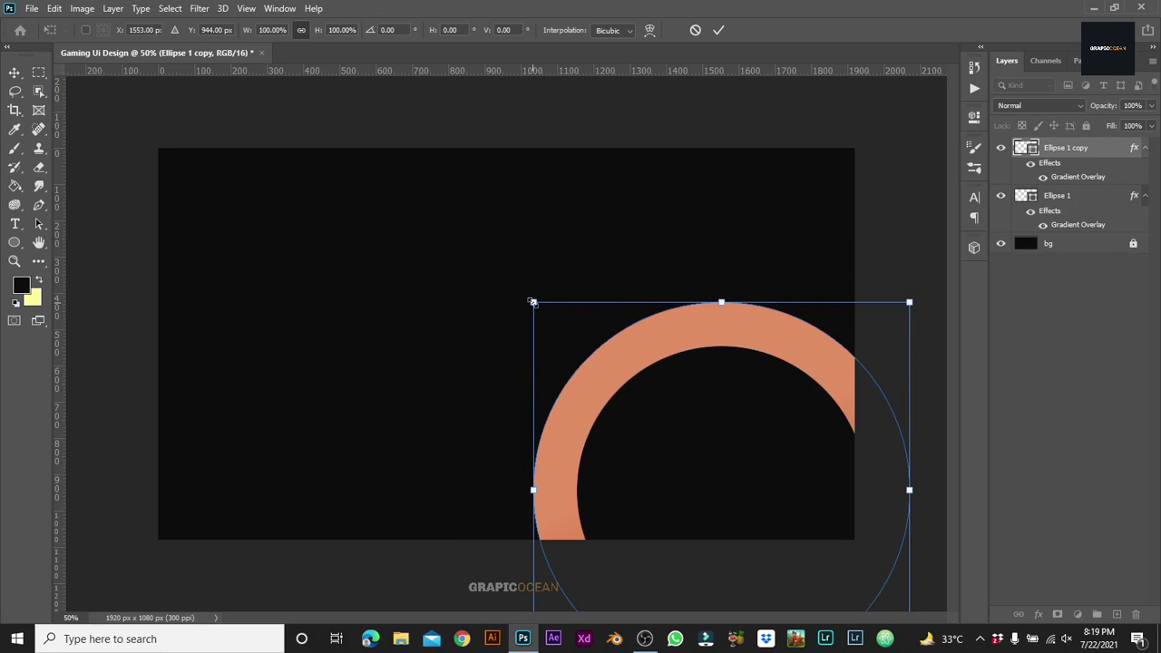
pyautogui.moveTo(533, 302); pyautogui.dragTo(304, 102)
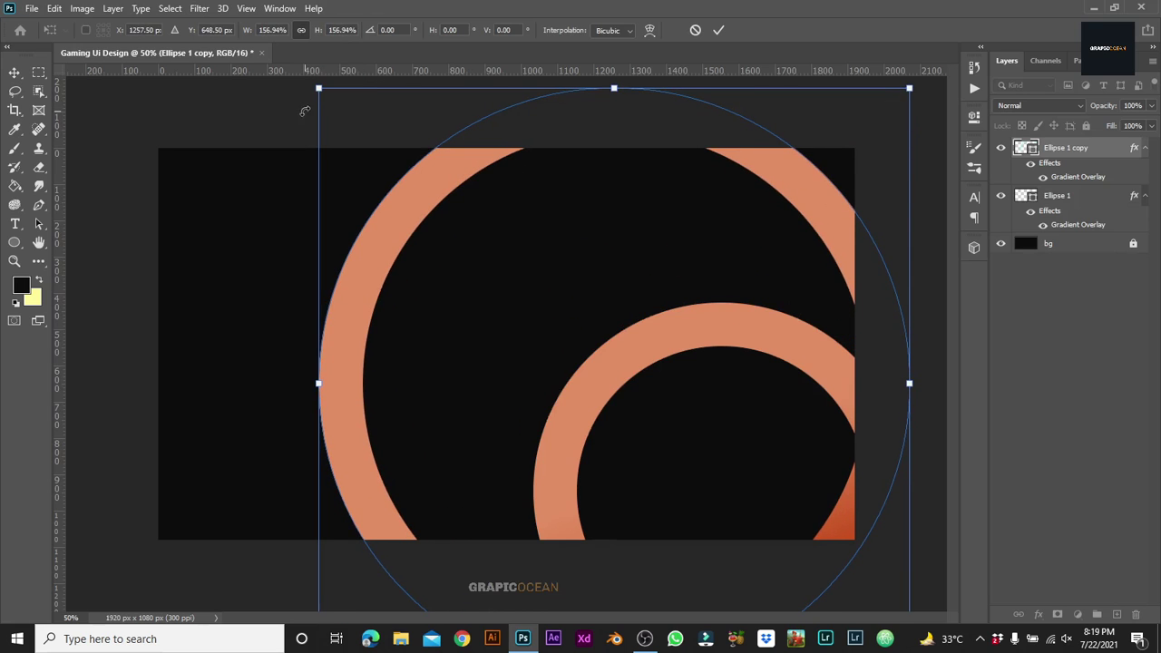
pyautogui.click(718, 31)
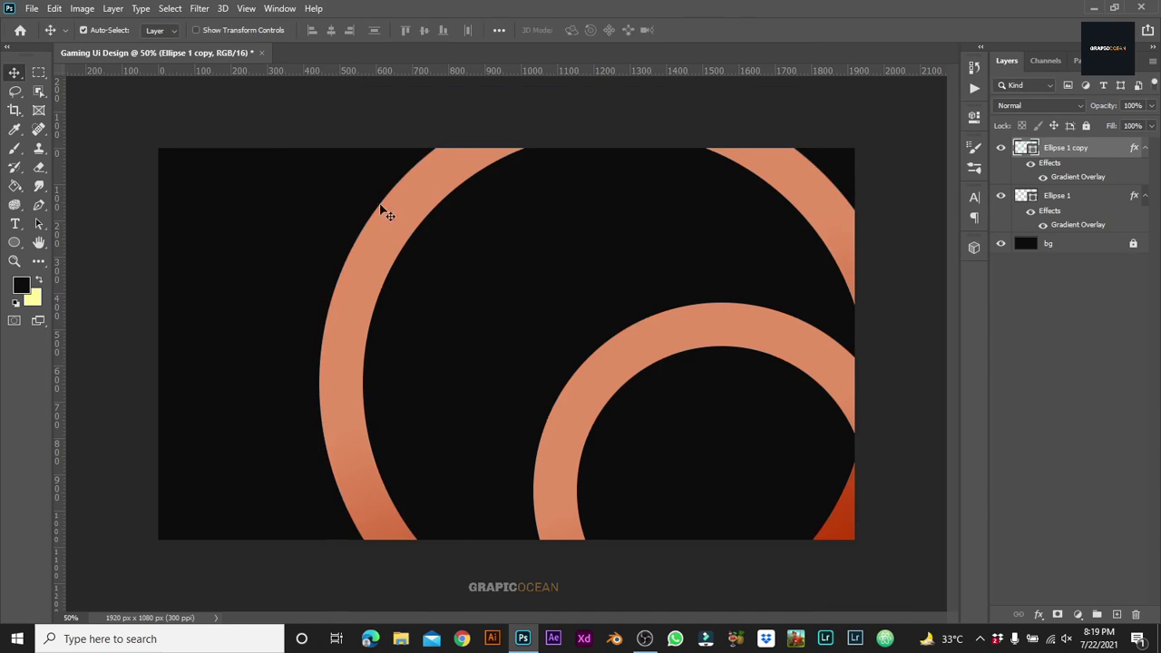
# Step: Set the copied ring's height to 2294 px and shift it left
pyautogui.click(14, 242)
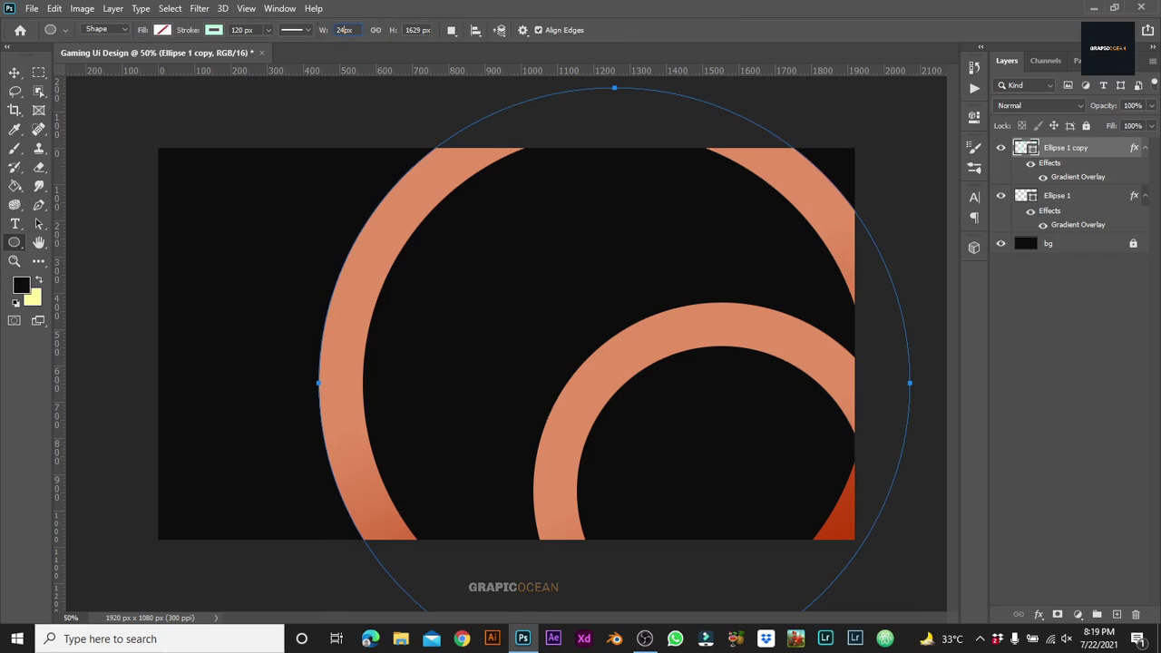
pyautogui.write('2417')
pyautogui.click(417, 30)
pyautogui.write('2294')
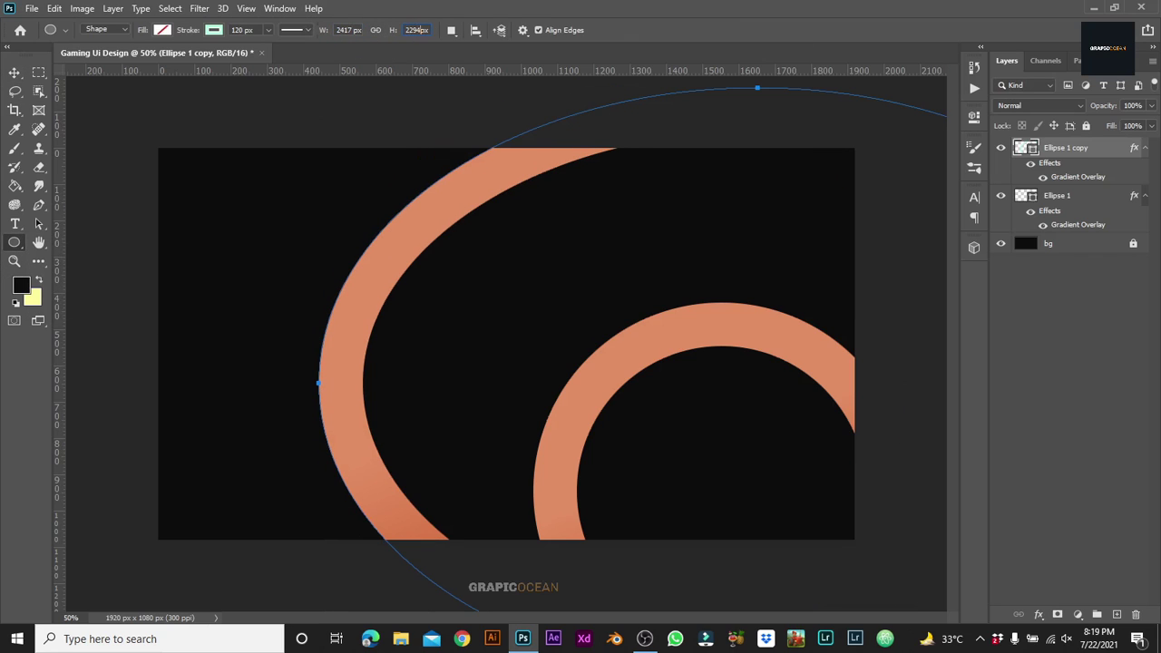
pyautogui.press('Return')
pyautogui.click(15, 73)
pyautogui.moveTo(433, 265); pyautogui.dragTo(415, 260)
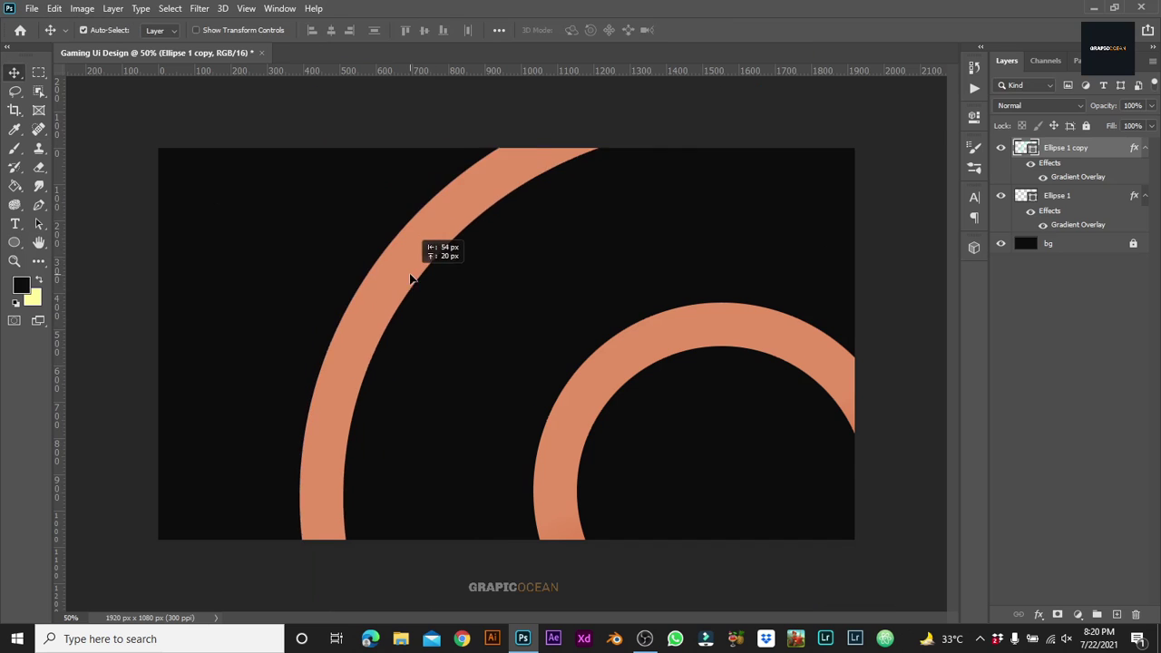
pyautogui.click(614, 383)
# Step: Scale up the smaller ring and fine-tune its size and position
pyautogui.hotkey('ctrl', 't')
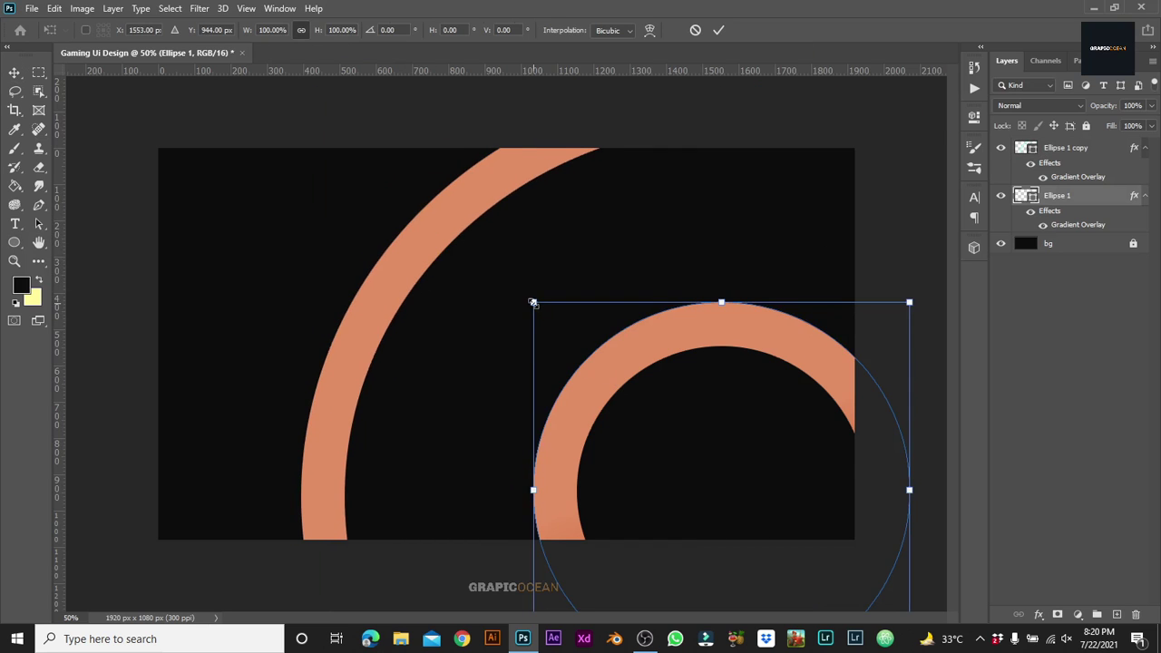
pyautogui.moveTo(533, 301)
pyautogui.mouseDown()
pyautogui.moveTo(459, 204)
pyautogui.moveTo(454, 222)
pyautogui.mouseUp()
pyautogui.moveTo(865, 555)
pyautogui.mouseDown()
pyautogui.moveTo(853, 558)
pyautogui.moveTo(895, 550)
pyautogui.mouseUp()
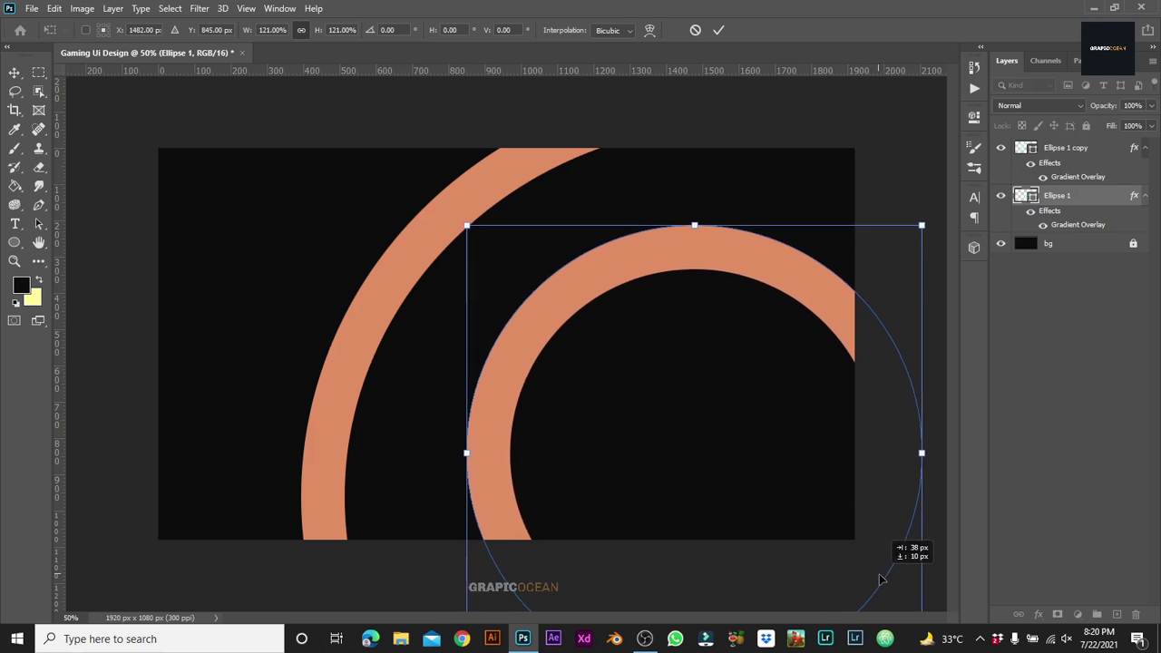
pyautogui.press('Return')
# Step: Shift the smaller ring's gradient overlay so its lower end darkens
pyautogui.doubleClick(1075, 225)
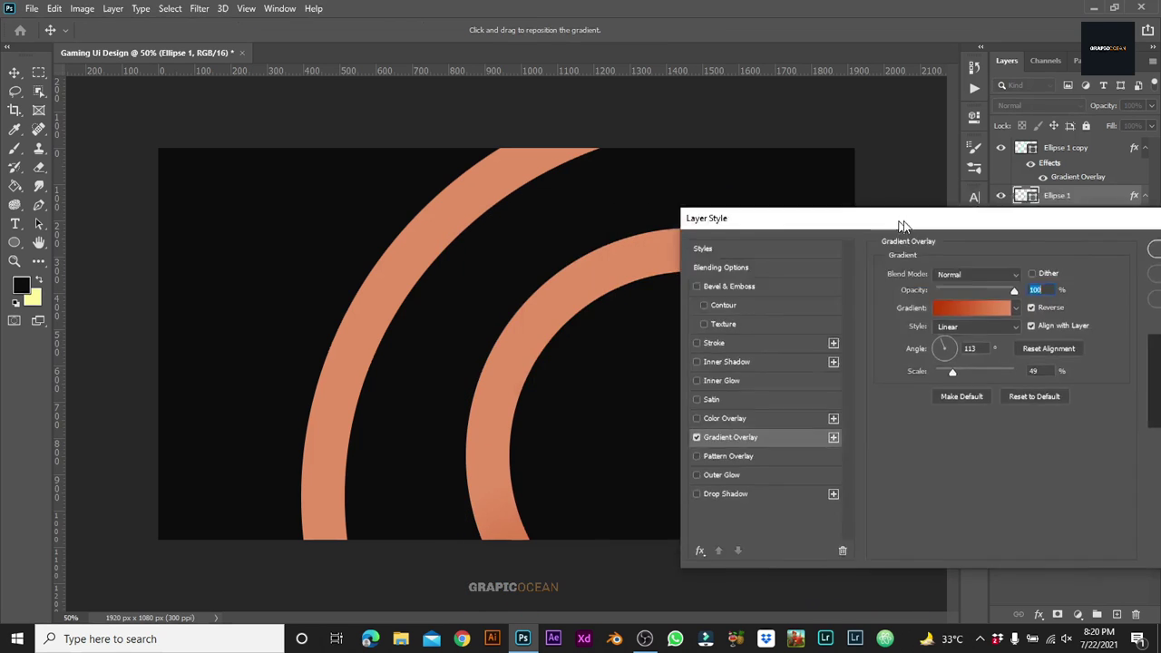
pyautogui.moveTo(810, 228); pyautogui.dragTo(1087, 204)
pyautogui.click(1144, 292)
pyautogui.click(695, 104)
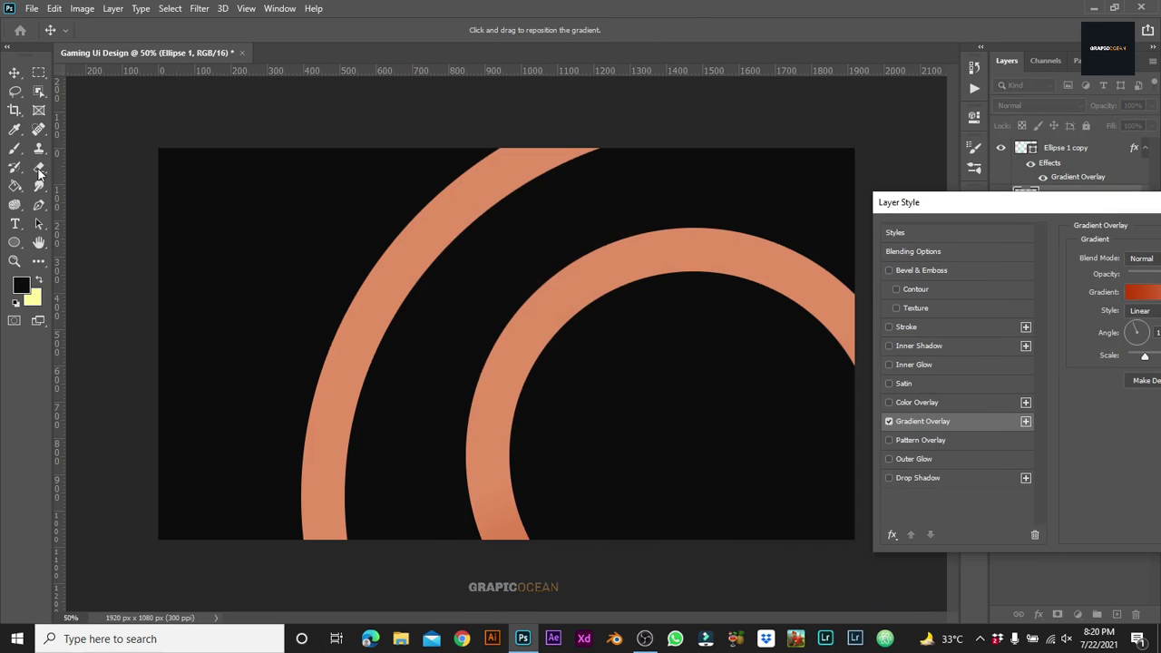
pyautogui.press('Return')
pyautogui.press('g')
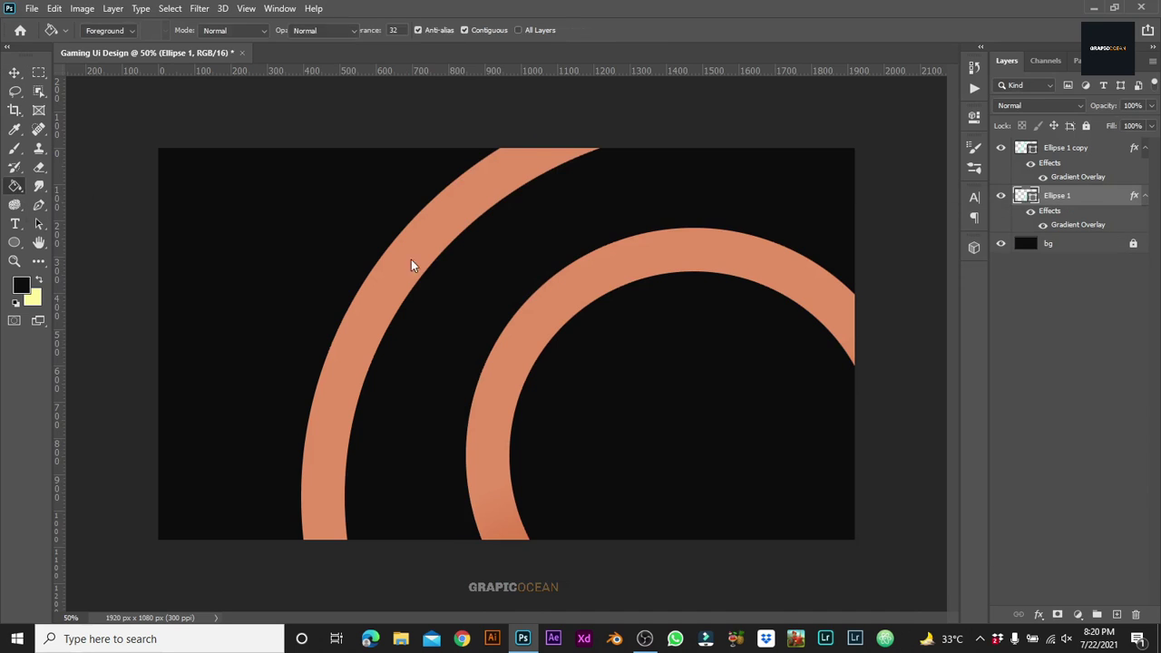
pyautogui.click(575, 260)
pyautogui.doubleClick(1080, 225)
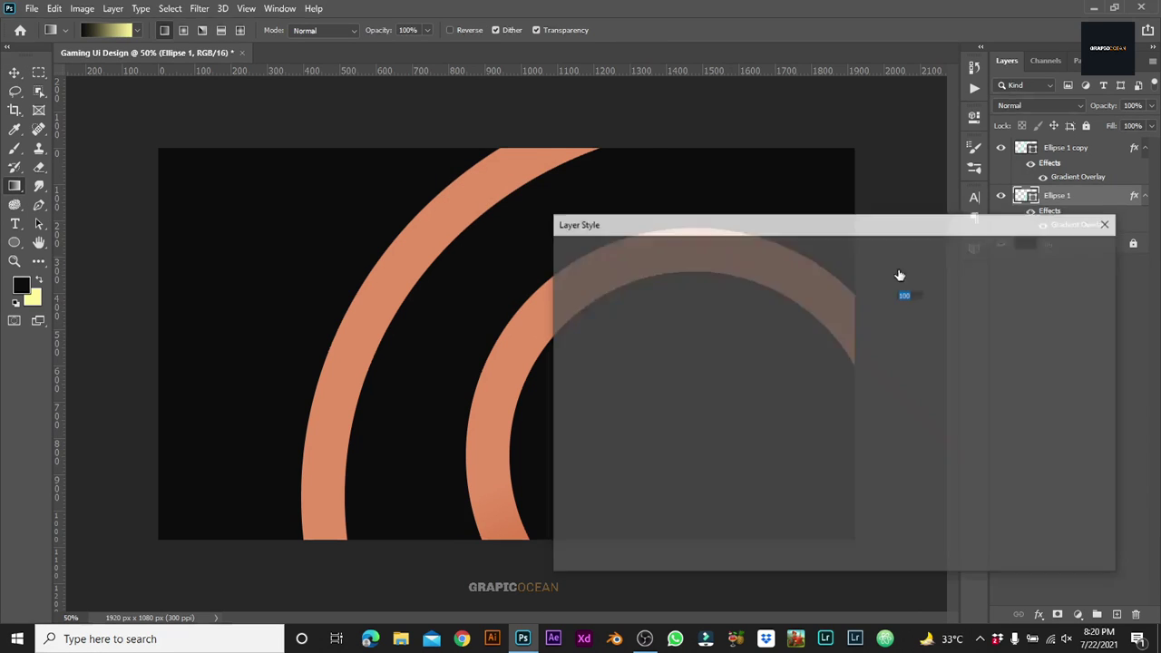
pyautogui.moveTo(817, 320)
pyautogui.mouseDown()
pyautogui.moveTo(799, 293)
pyautogui.moveTo(830, 325)
pyautogui.mouseUp()
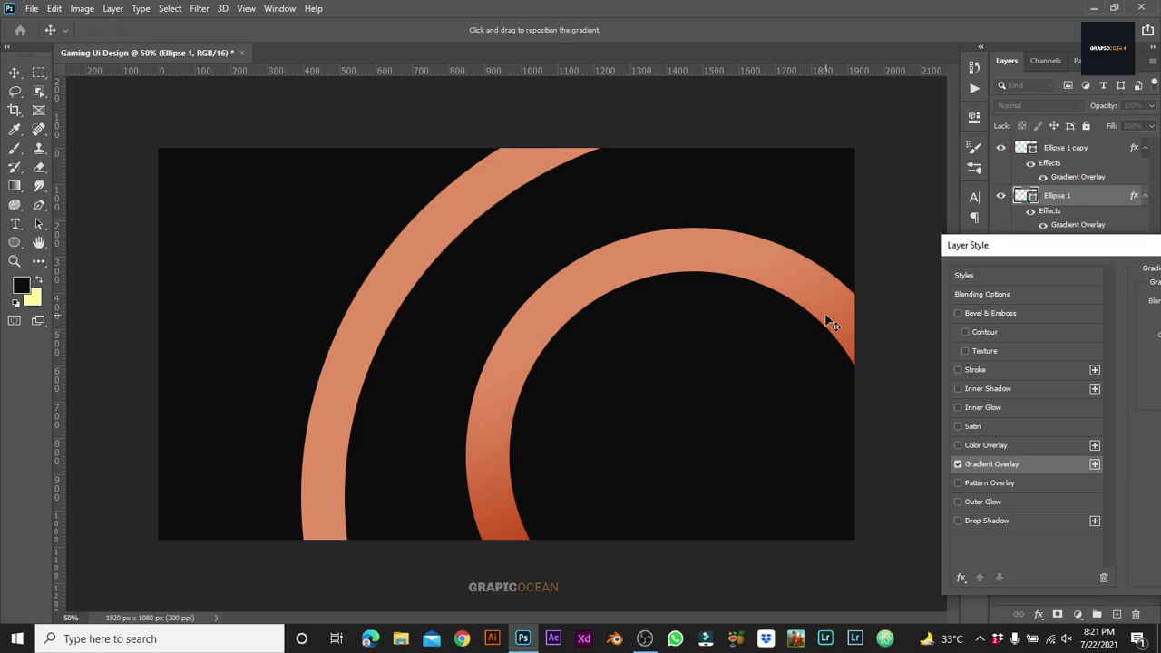
pyautogui.moveTo(1120, 245); pyautogui.dragTo(600, 234)
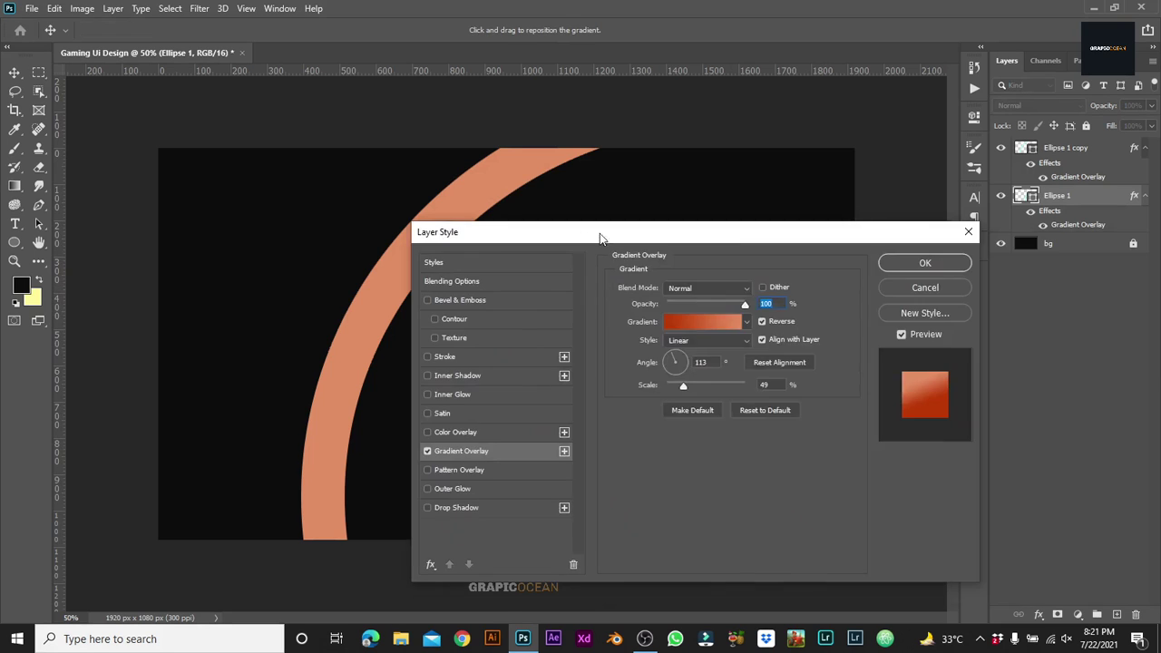
pyautogui.press('Return')
pyautogui.press('v')
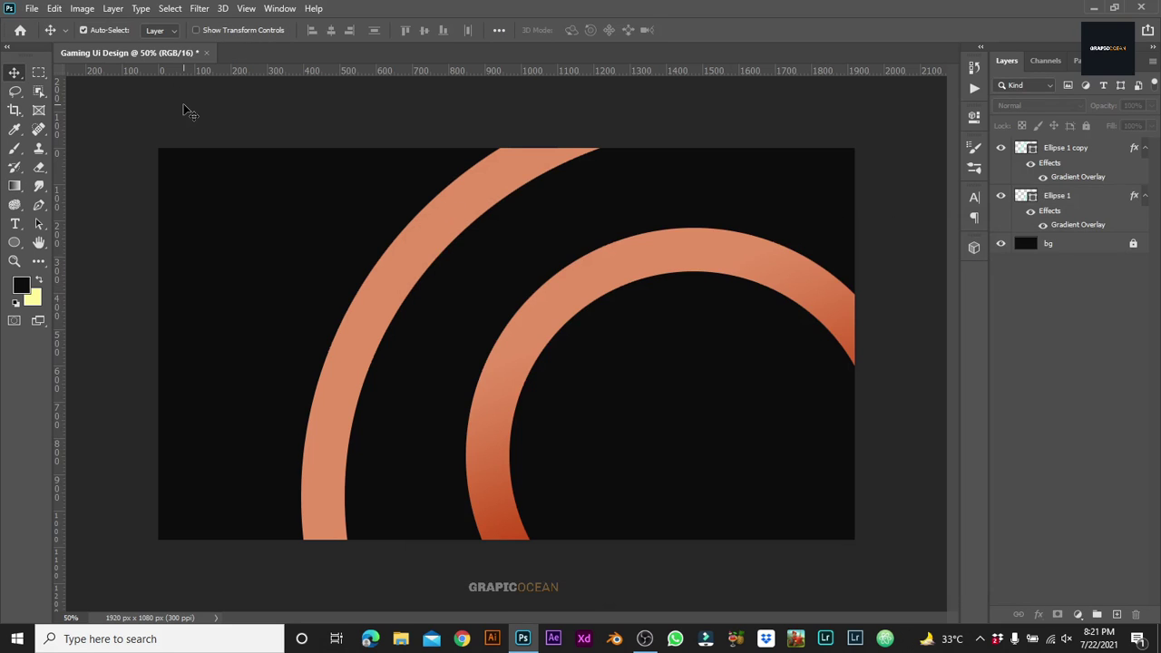
# Step: Add a near-black #111111 Color Overlay to the large ring
pyautogui.click(490, 172)
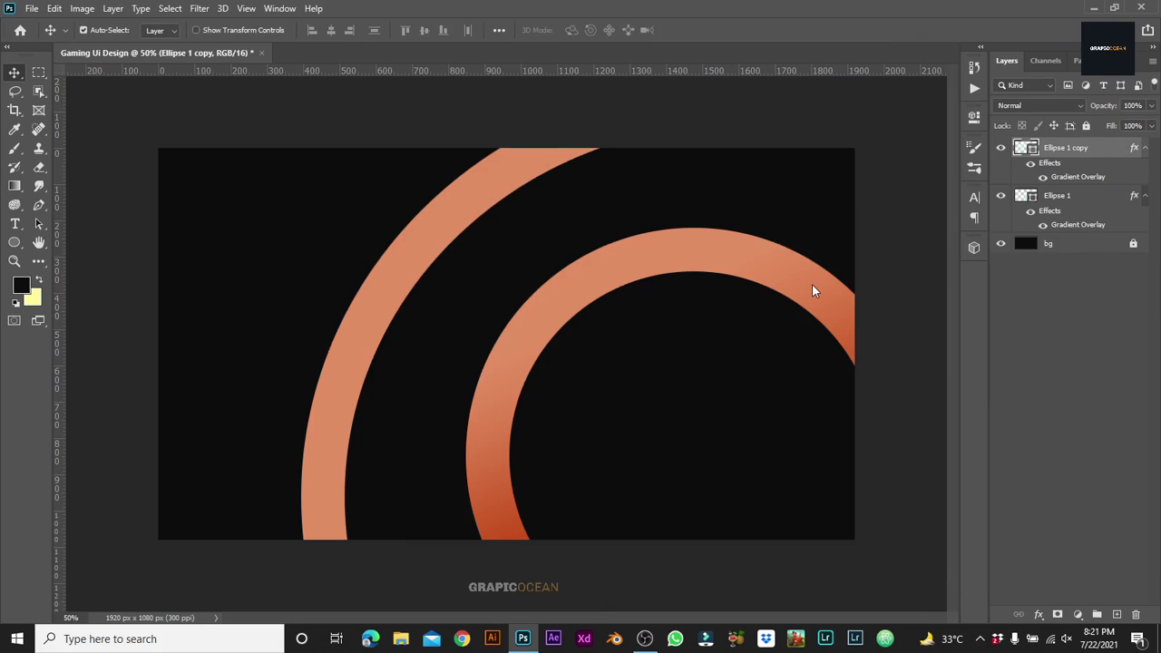
pyautogui.click(688, 403)
pyautogui.moveTo(735, 217); pyautogui.dragTo(547, 229)
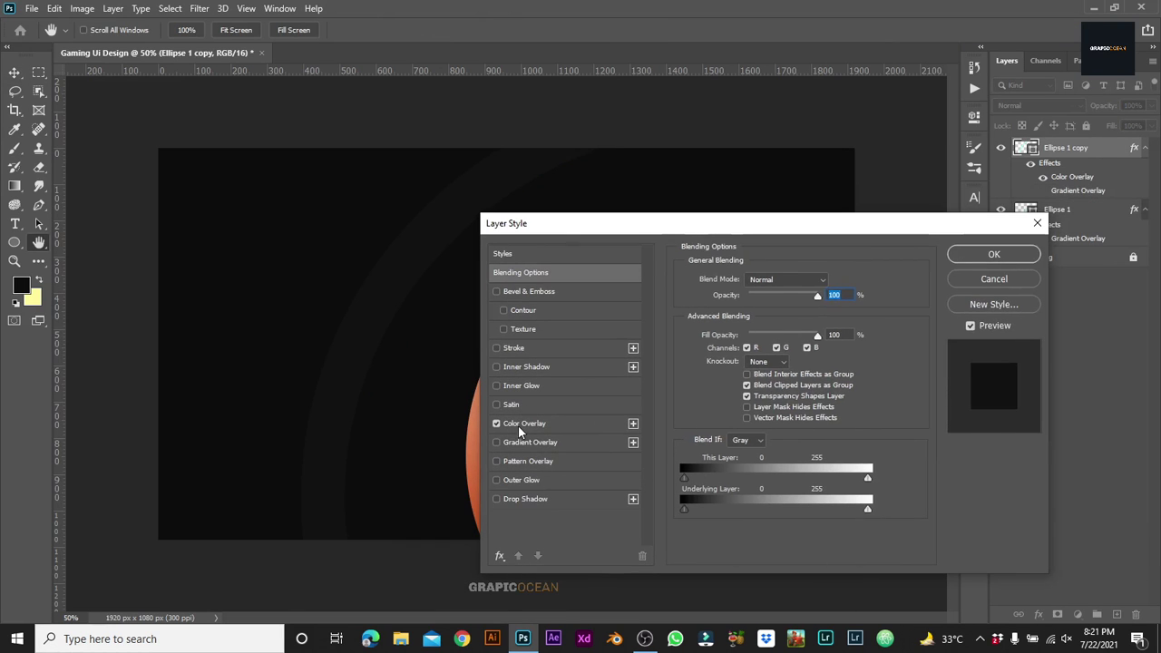
pyautogui.click(520, 432)
pyautogui.click(832, 277)
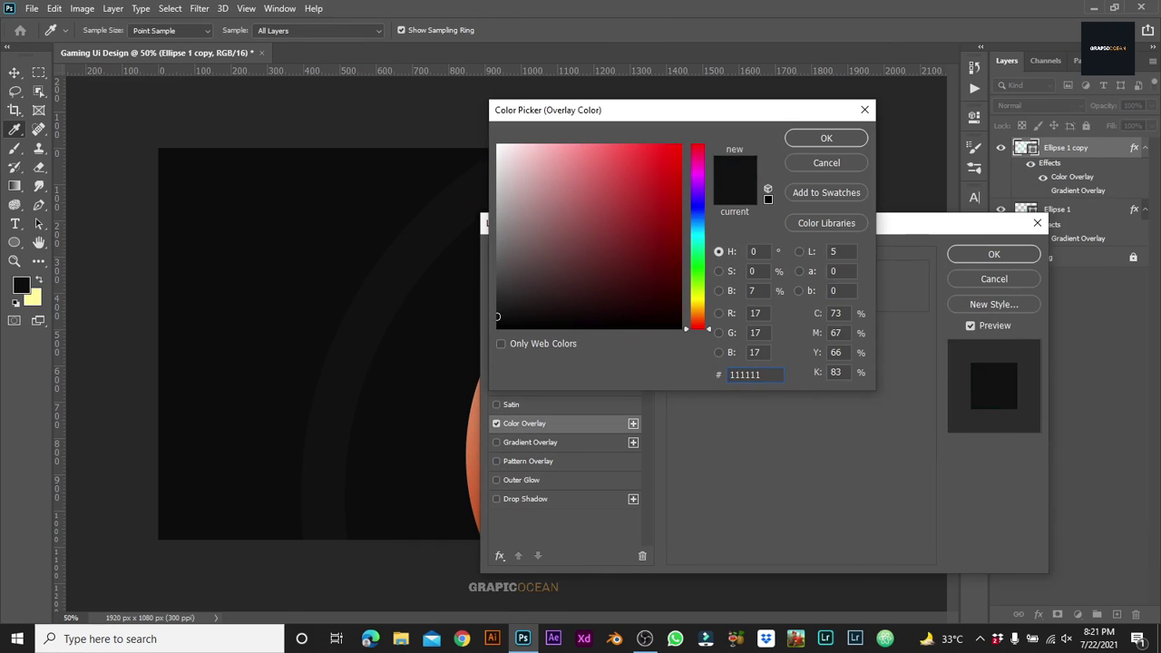
pyautogui.press('Return')
pyautogui.press('Return')
# Step: Undo a stray new ellipse and reselect the smaller ring's layer
pyautogui.rightClick(15, 242)
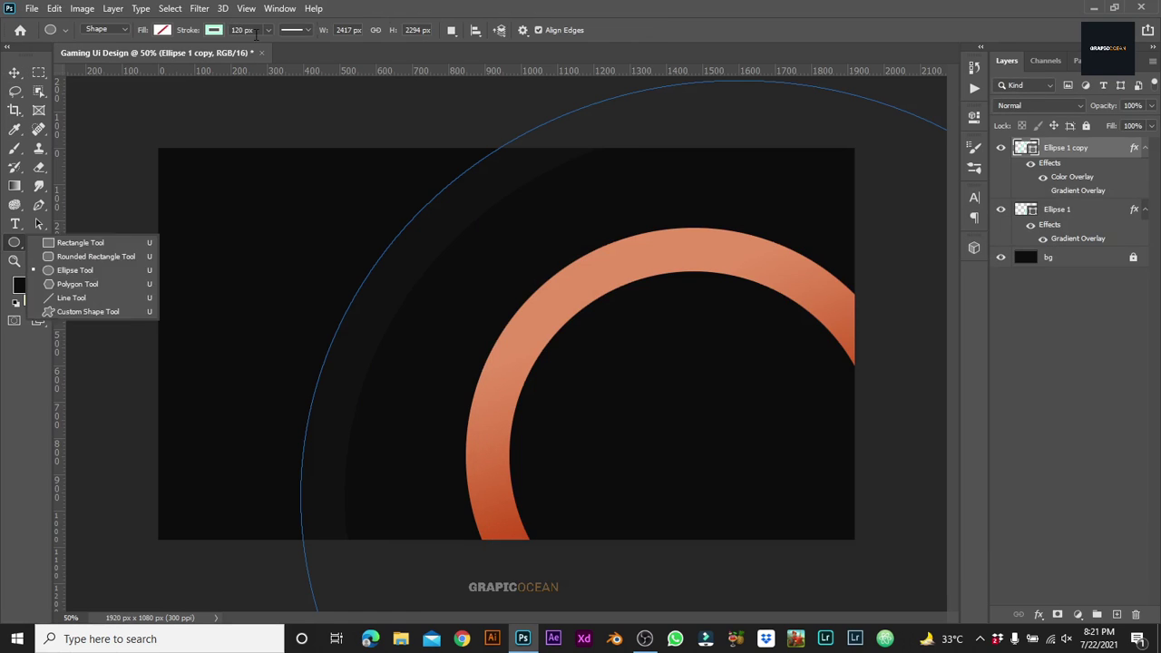
pyautogui.click(72, 265)
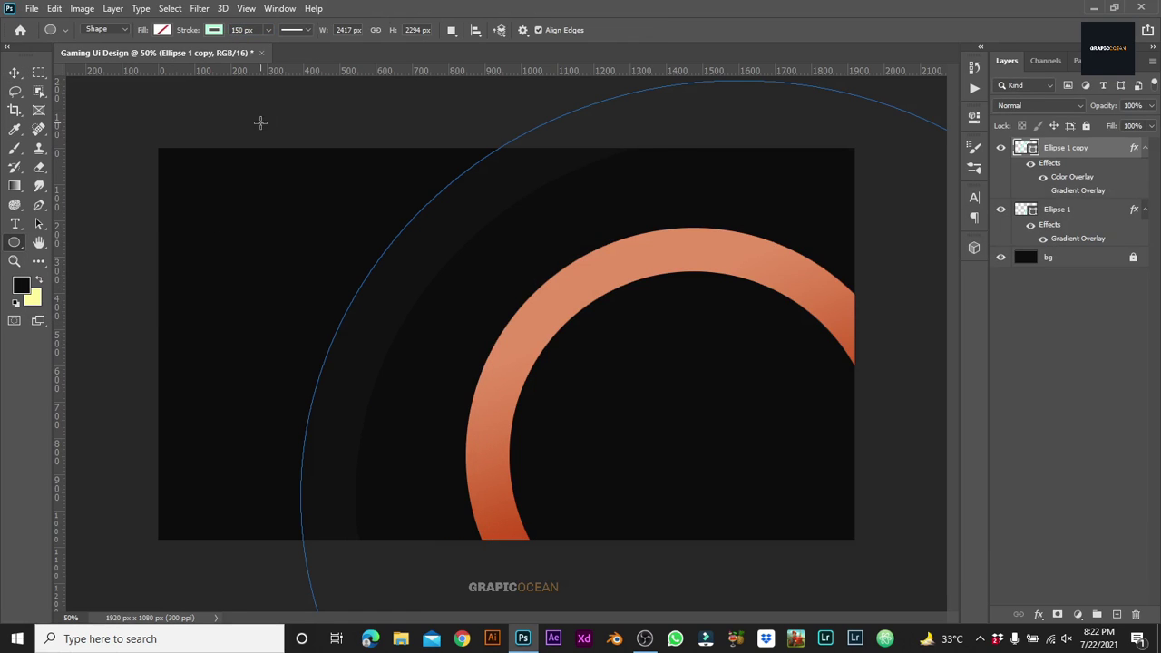
pyautogui.click(203, 111)
pyautogui.press('v')
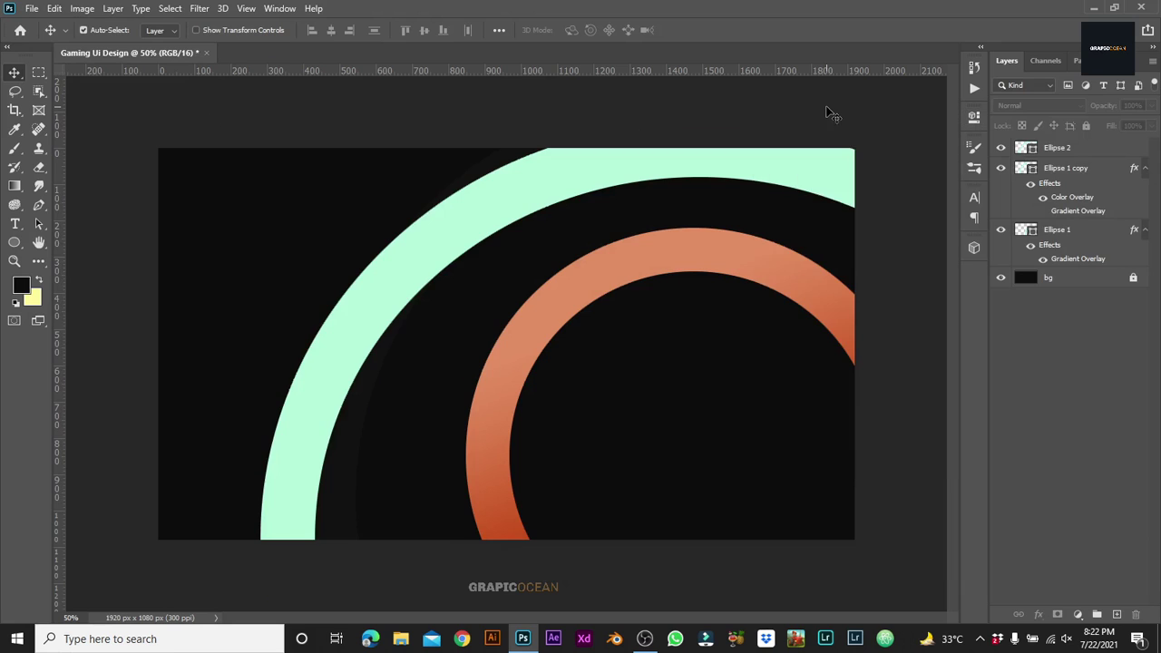
pyautogui.hotkey('ctrl', 'z')
pyautogui.click(586, 278)
# Step: Thicken the ring outline, then browse Local Disk (E:) in the Open dialog
pyautogui.click(14, 243)
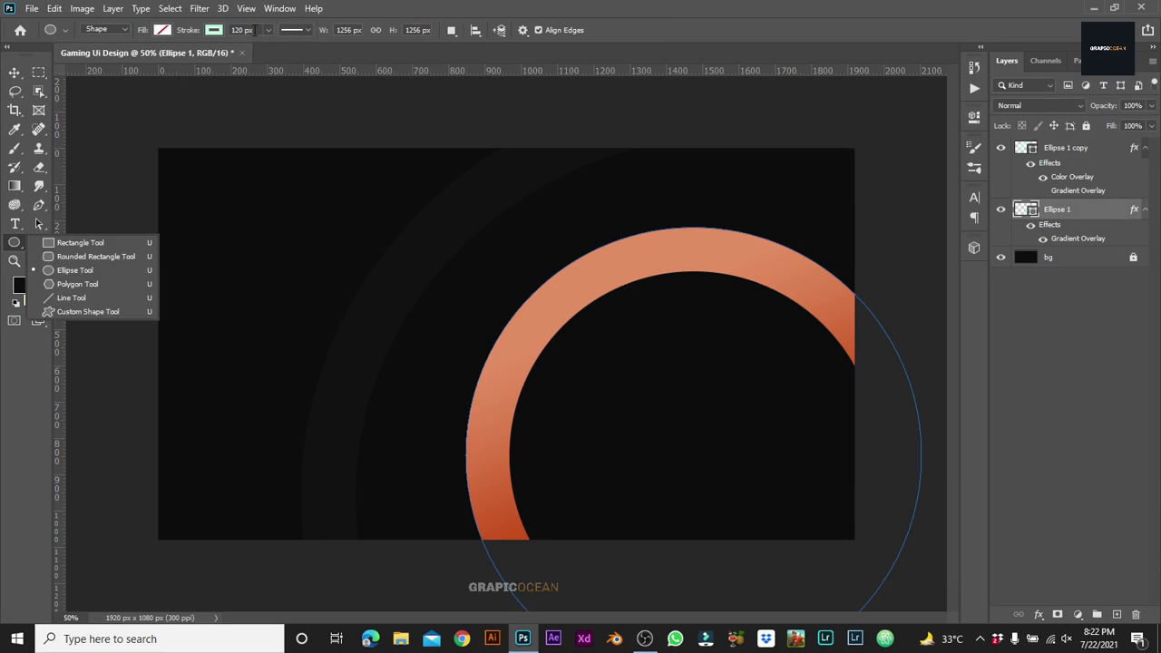
pyautogui.click(73, 265)
pyautogui.click(622, 254)
pyautogui.press('v')
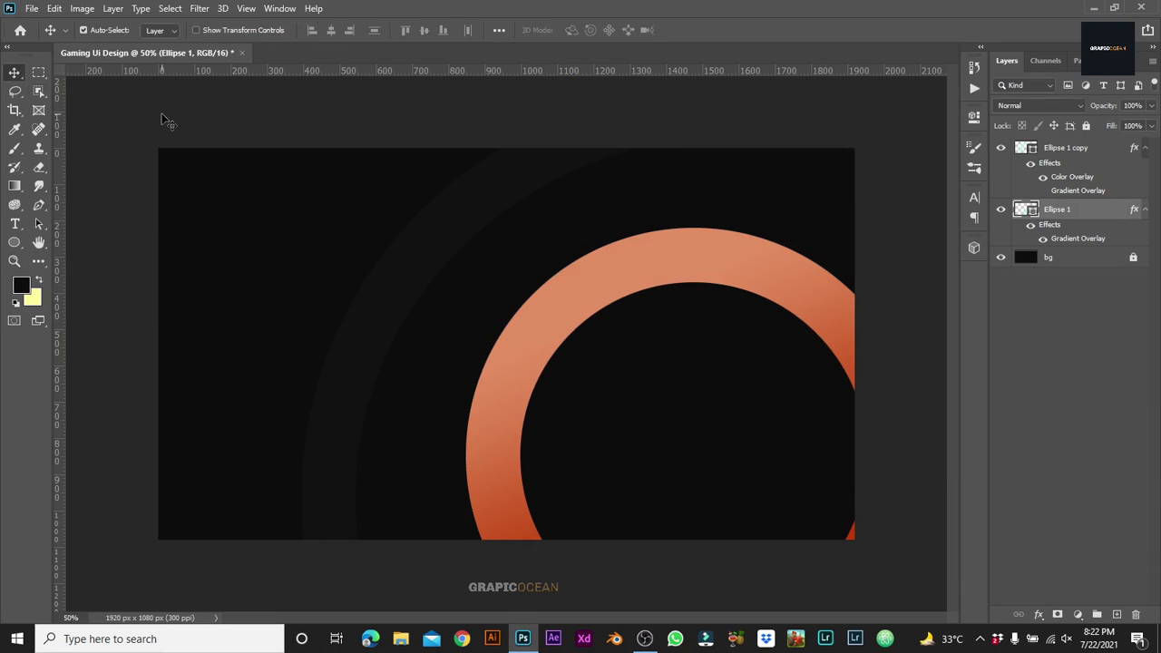
pyautogui.hotkey('ctrl', 'o')
pyautogui.click(69, 246)
# Step: Open Model.png from the Gaming Ui Design folder, close Search Icon.png, and drag the robot in
pyautogui.scroll(-3, 381, 228)
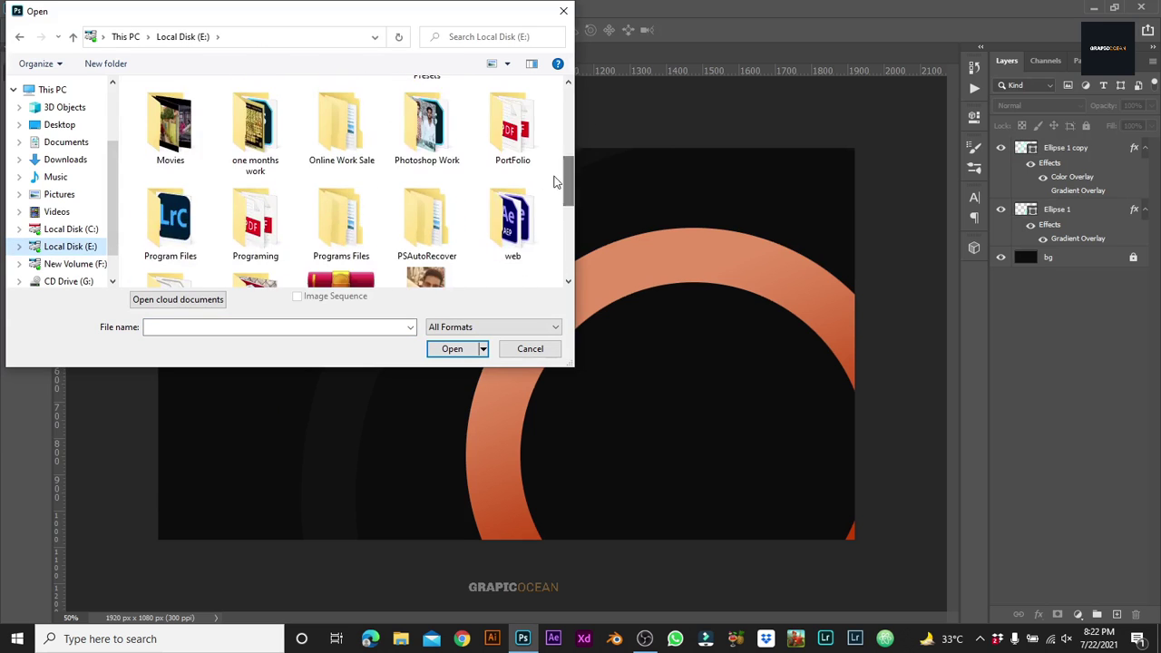
pyautogui.doubleClick(420, 124)
pyautogui.doubleClick(193, 169)
pyautogui.doubleClick(183, 105)
pyautogui.hotkey('ctrl', 'a')
pyautogui.click(452, 349)
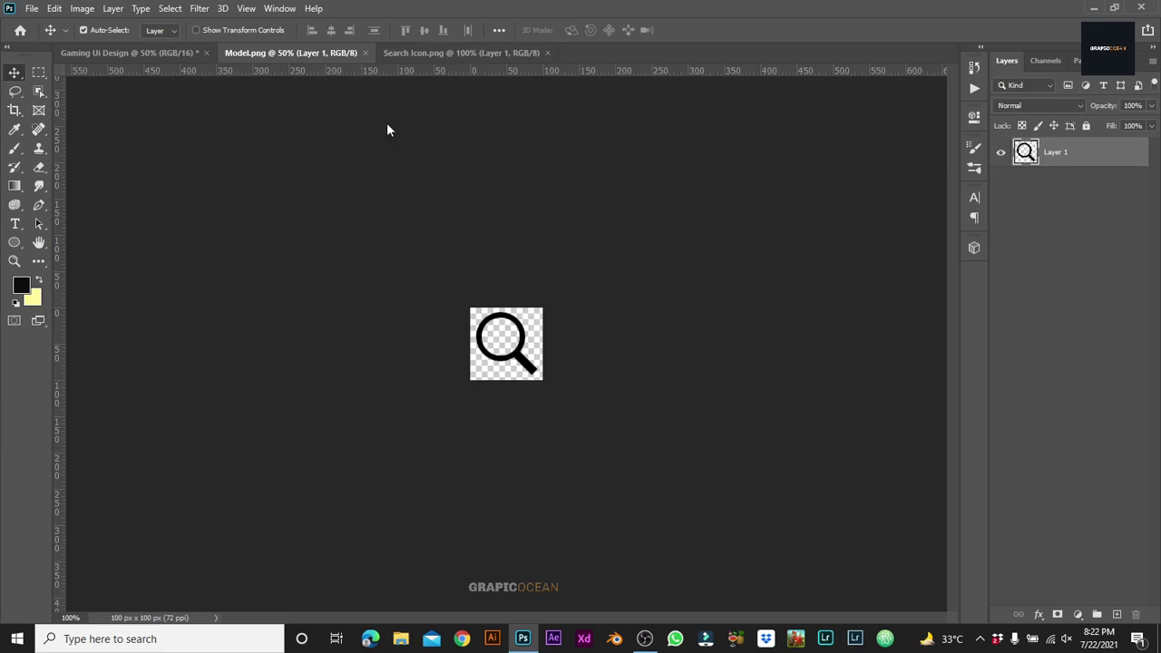
pyautogui.click(547, 53)
pyautogui.moveTo(690, 453)
pyautogui.mouseDown()
pyautogui.moveTo(701, 481)
pyautogui.moveTo(706, 458)
pyautogui.moveTo(711, 485)
pyautogui.mouseUp()
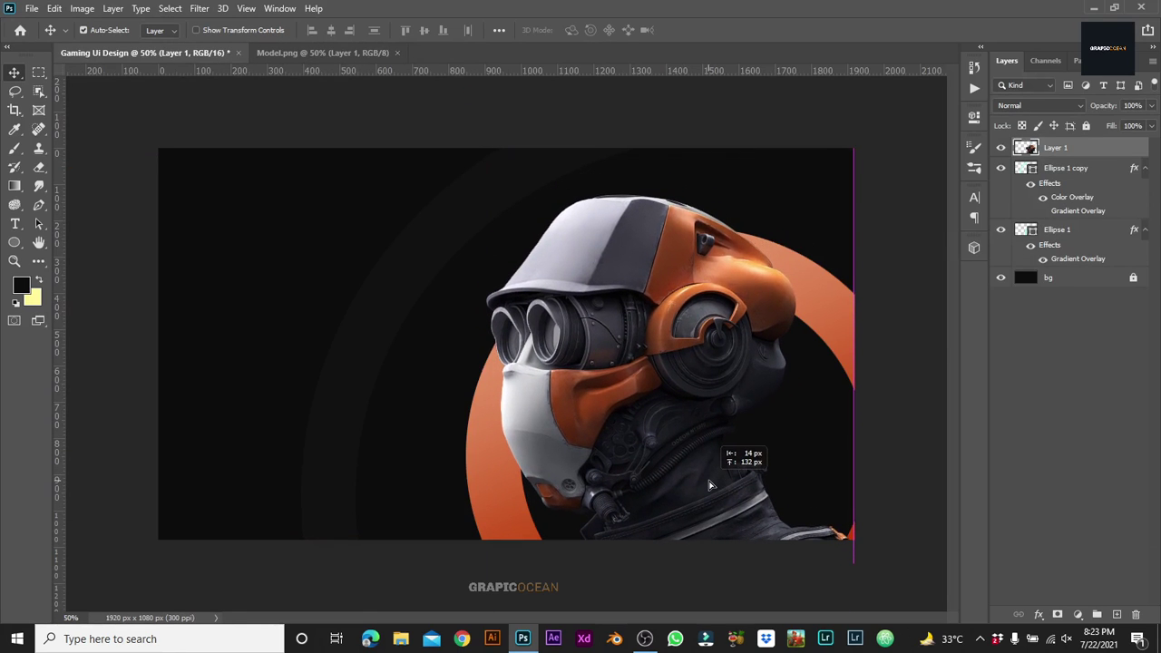
# Step: Scale Ellipse 1 to about 106% and move it down-right behind the helmet
pyautogui.click(828, 309)
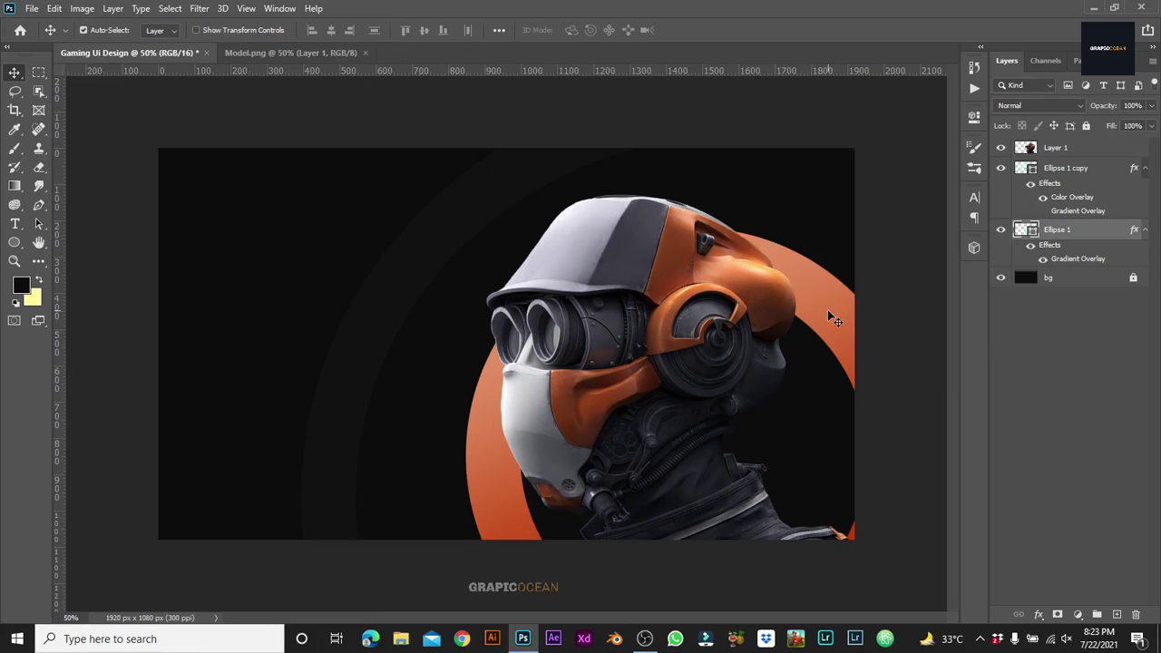
pyautogui.hotkey('ctrl', 't')
pyautogui.moveTo(468, 228); pyautogui.dragTo(427, 209)
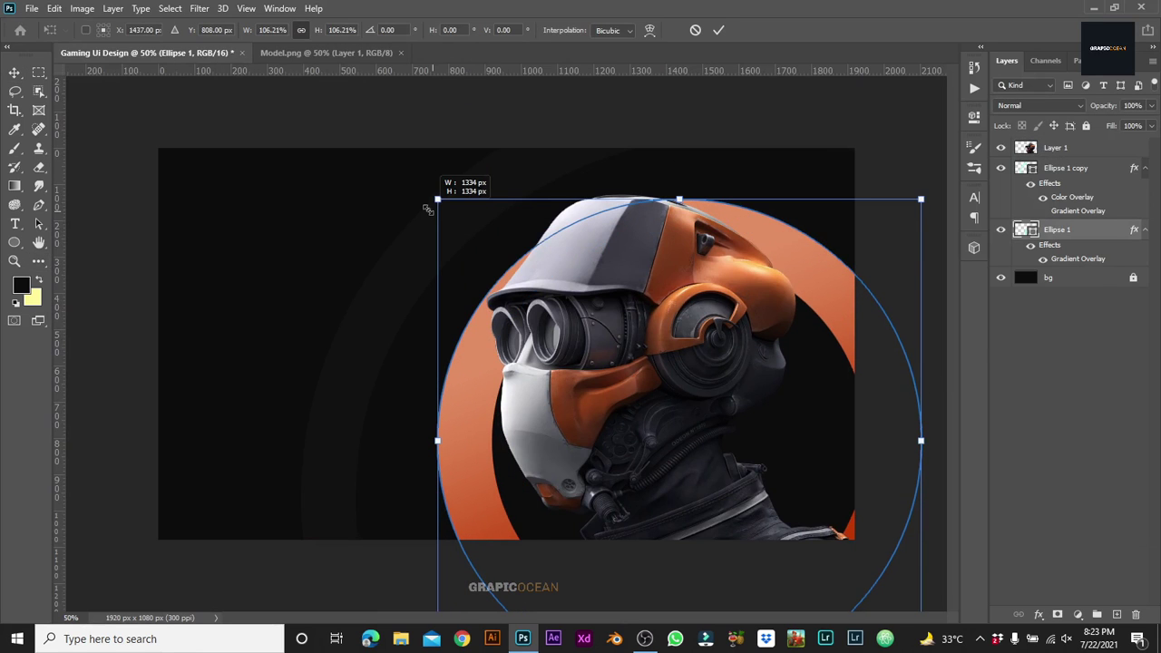
pyautogui.click(718, 30)
pyautogui.moveTo(761, 222); pyautogui.dragTo(786, 287)
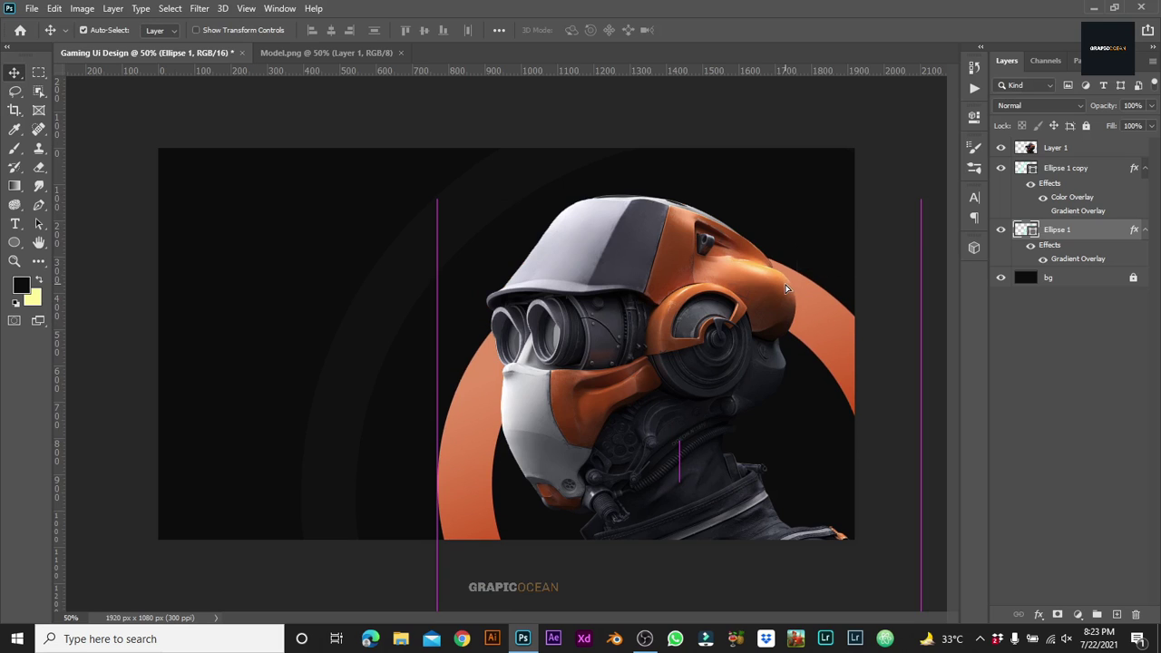
pyautogui.click(897, 262)
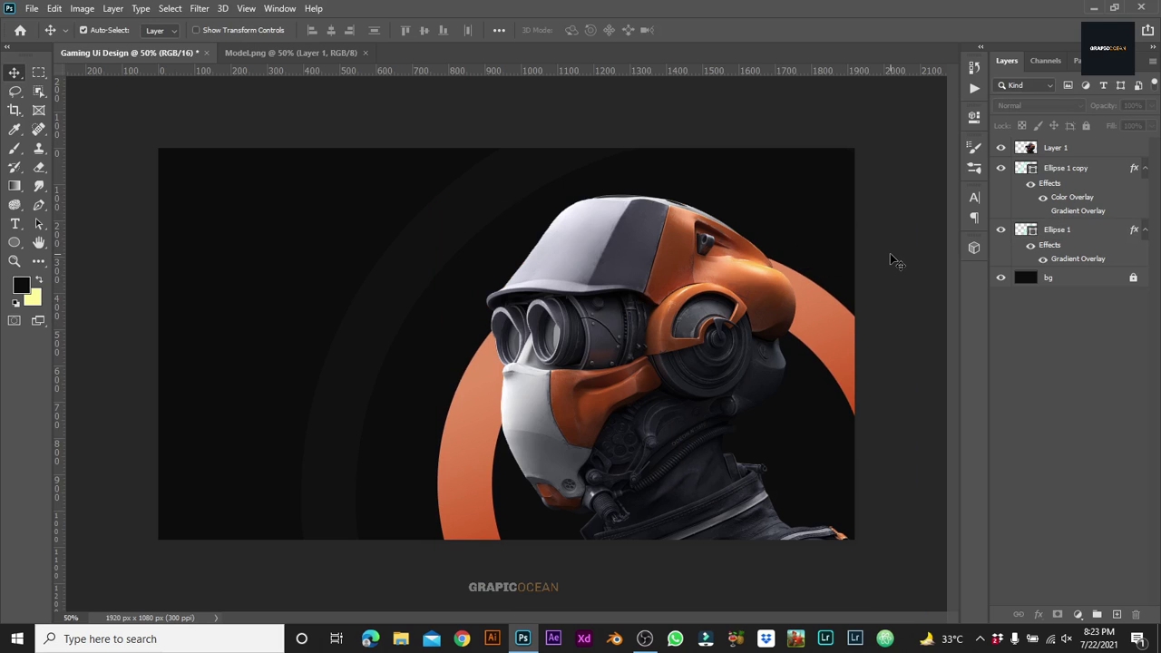
# Step: Add a #4b2114 Drop Shadow to Layer 1 at 60% opacity and size 120
pyautogui.rightClick(1109, 151)
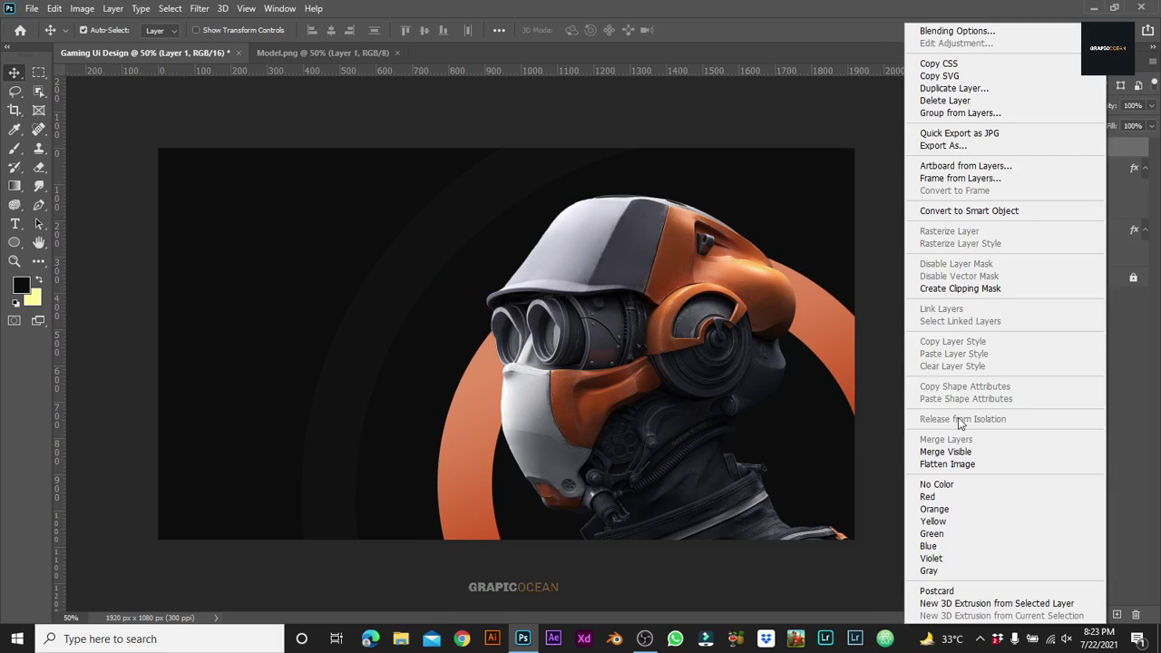
pyautogui.click(986, 31)
pyautogui.click(529, 499)
pyautogui.click(841, 287)
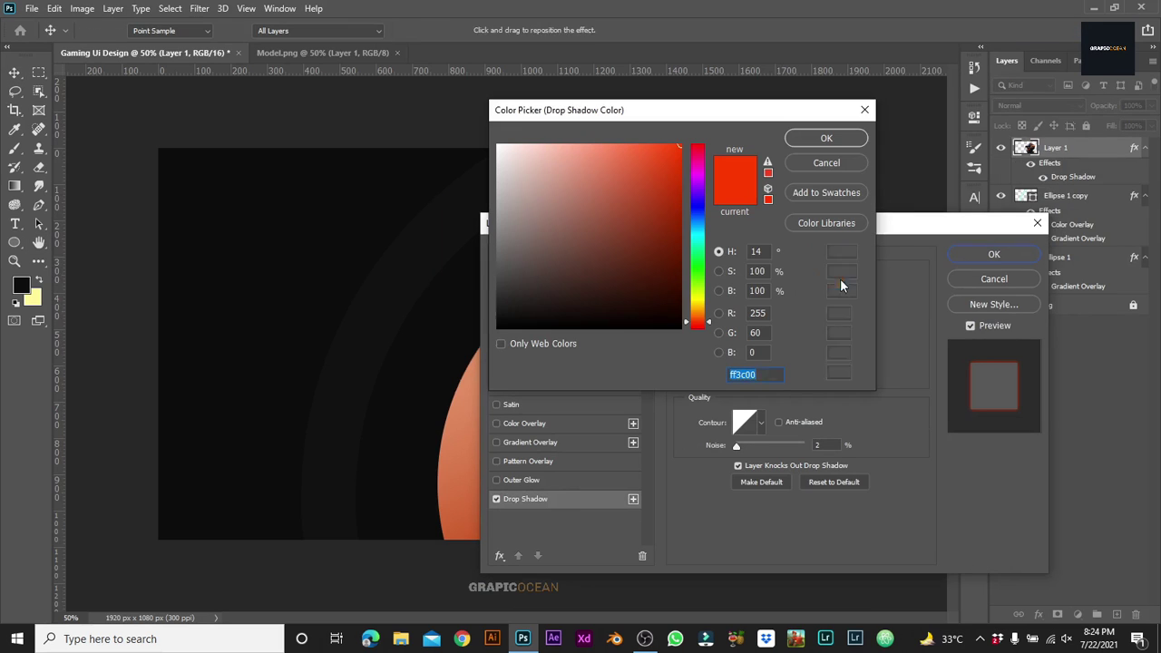
pyautogui.write('4b2114')
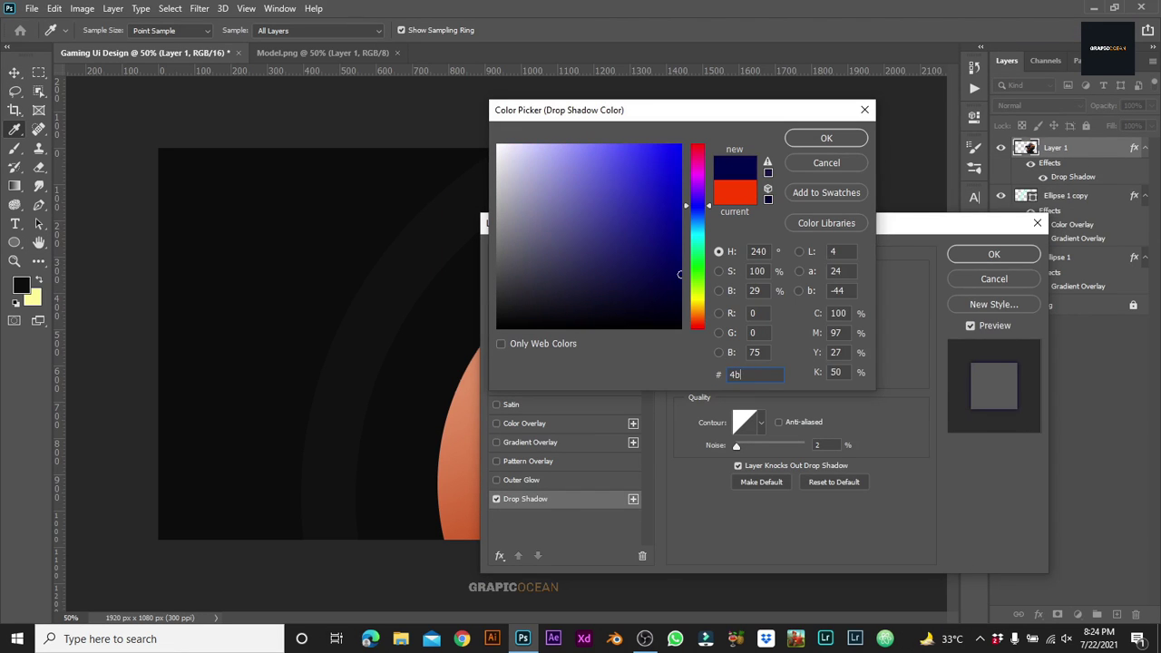
pyautogui.press('Return')
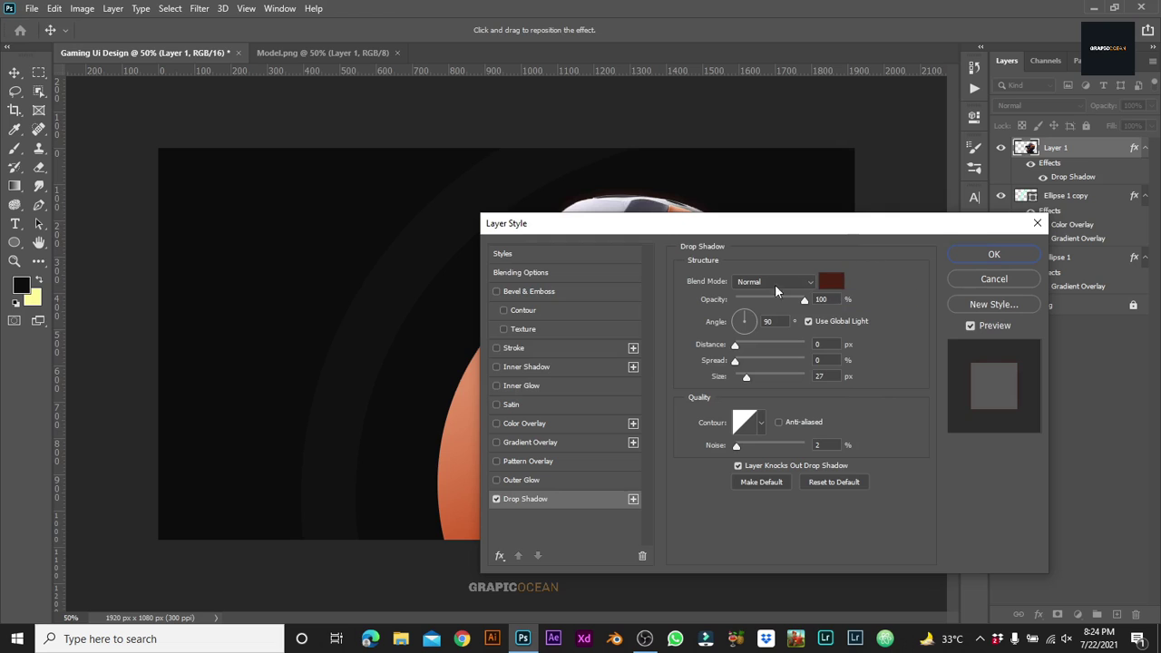
pyautogui.doubleClick(819, 300)
pyautogui.write('60')
pyautogui.doubleClick(820, 375)
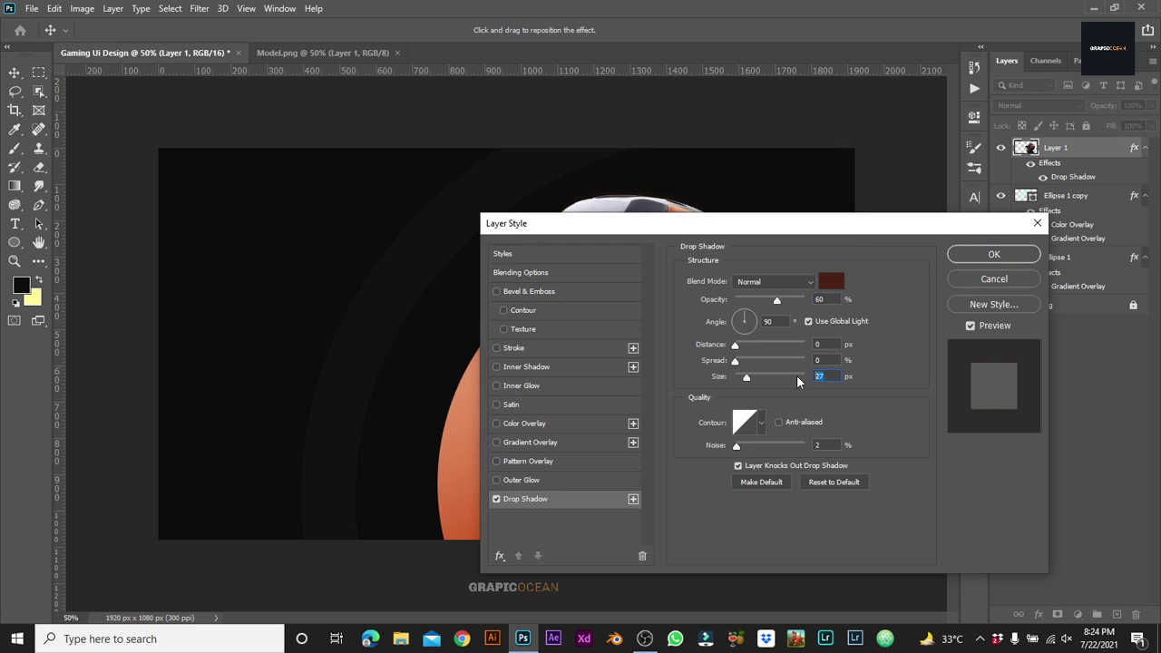
pyautogui.write('120')
pyautogui.click(984, 255)
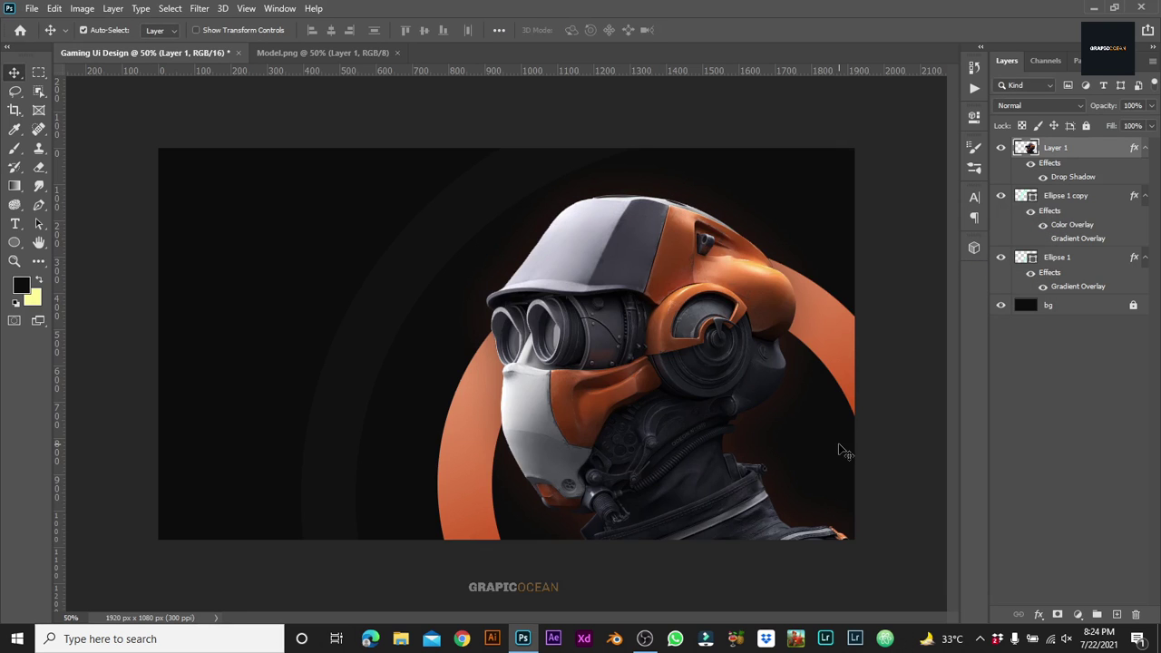
# Step: Apply Sharpen Edges and Sharpen to the helmet layer and close Model.png
pyautogui.click(199, 8)
pyautogui.moveTo(216, 255)
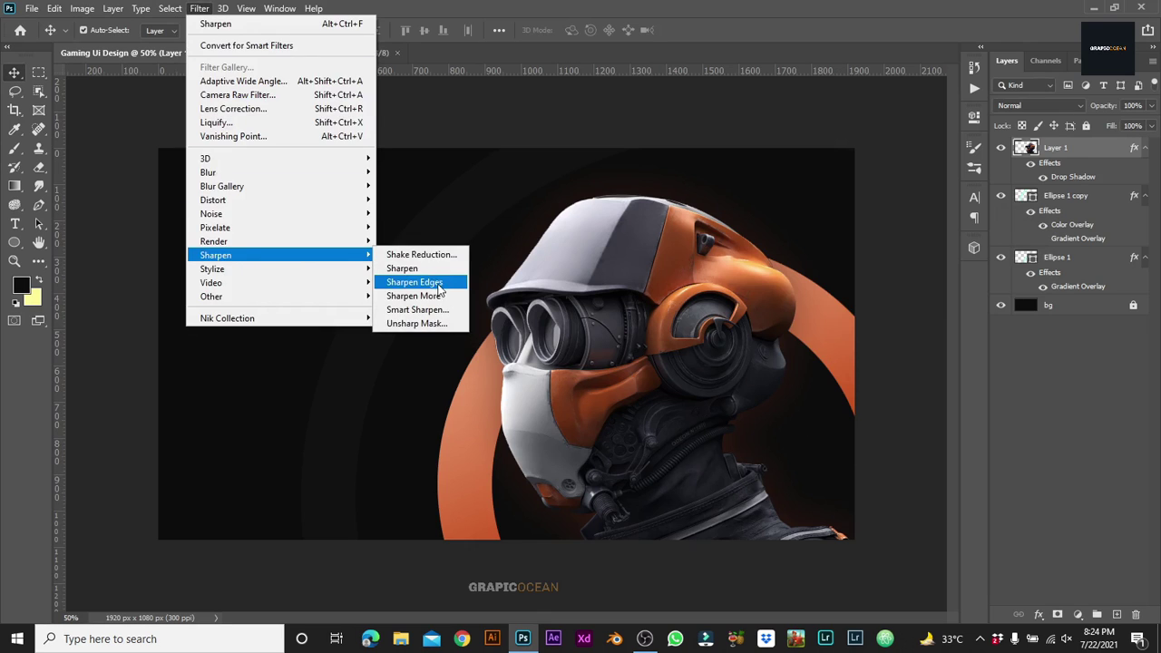
pyautogui.click(414, 269)
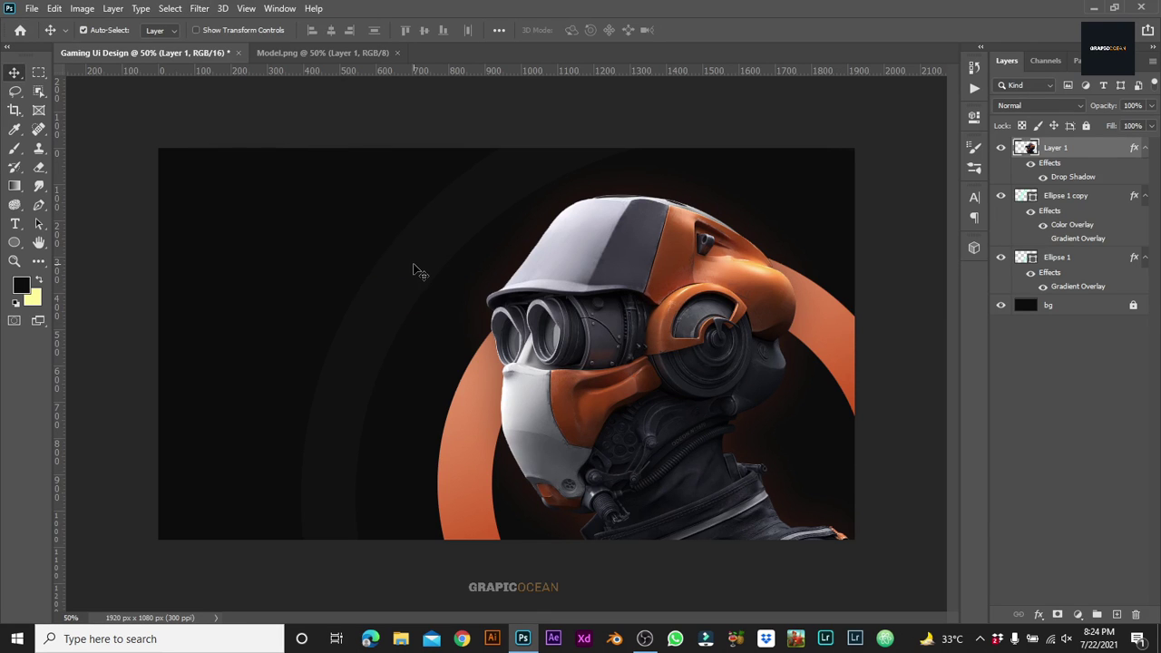
pyautogui.click(199, 8)
pyautogui.moveTo(214, 241)
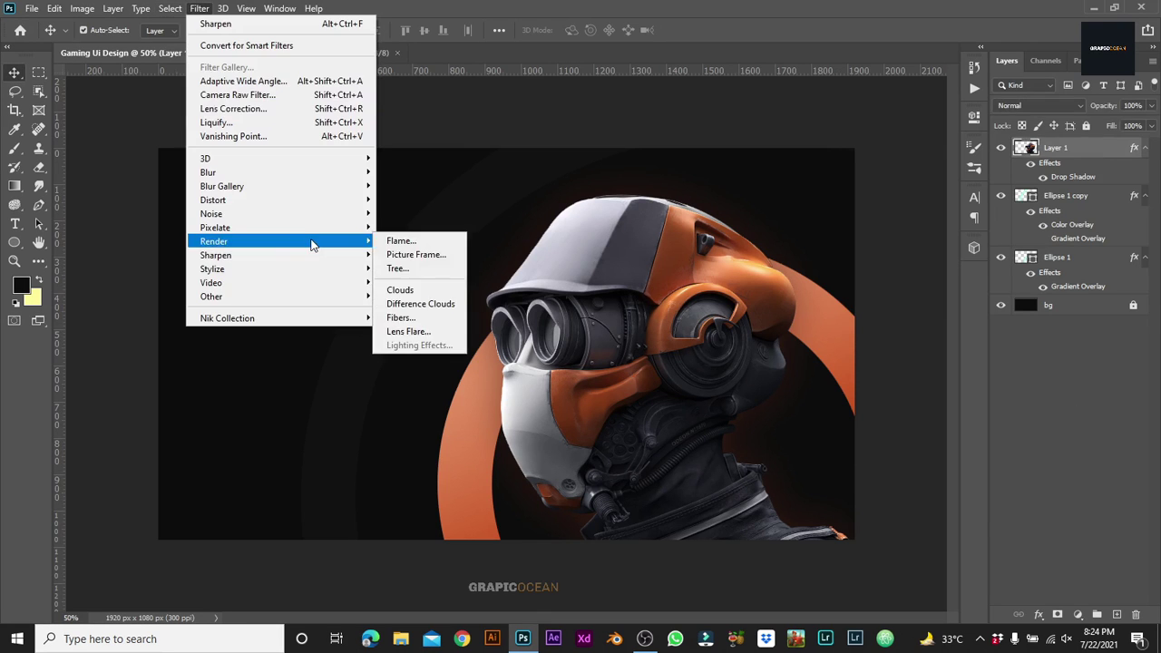
pyautogui.click(397, 270)
pyautogui.click(397, 53)
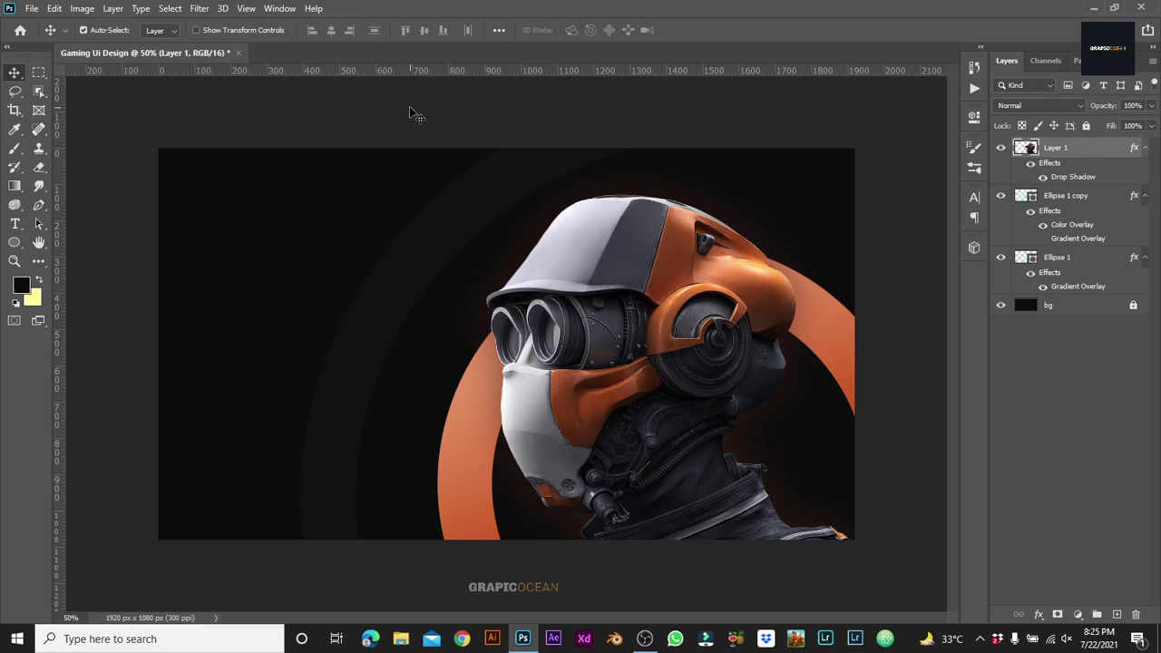
pyautogui.click(199, 8)
pyautogui.moveTo(215, 255)
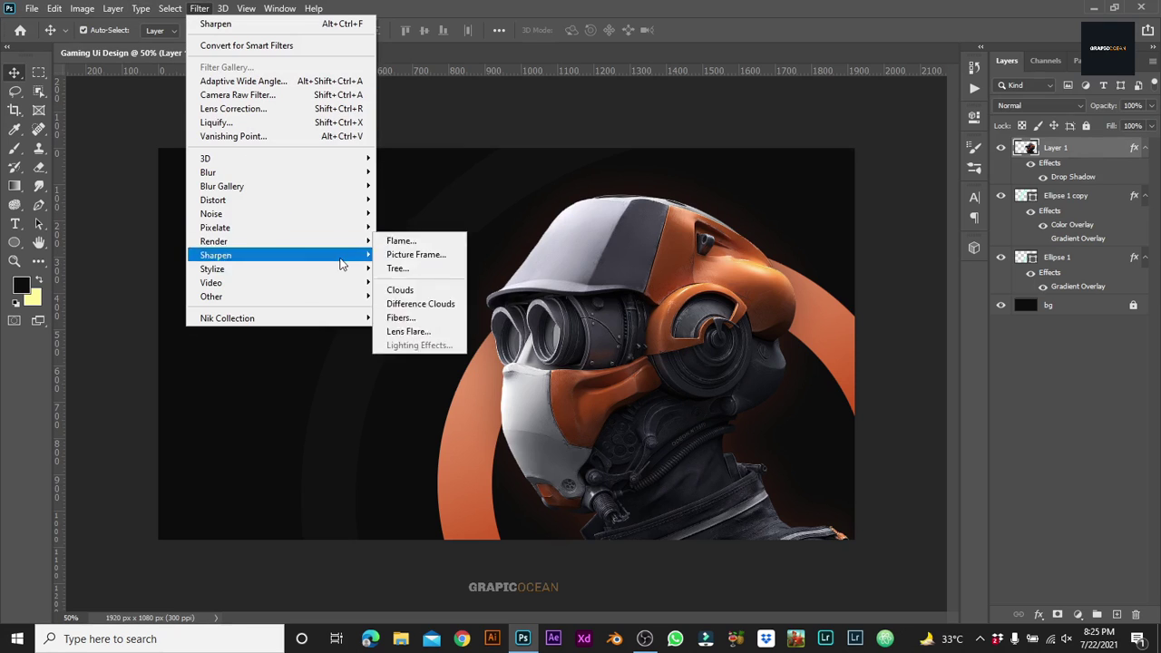
pyautogui.click(425, 270)
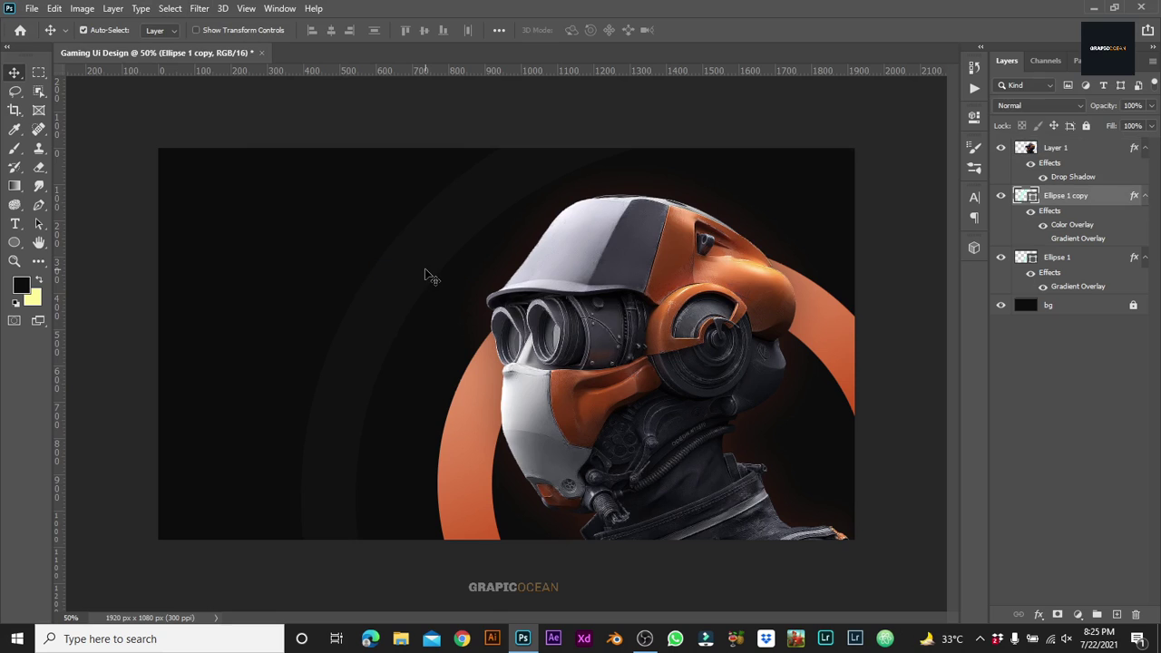
pyautogui.click(1073, 152)
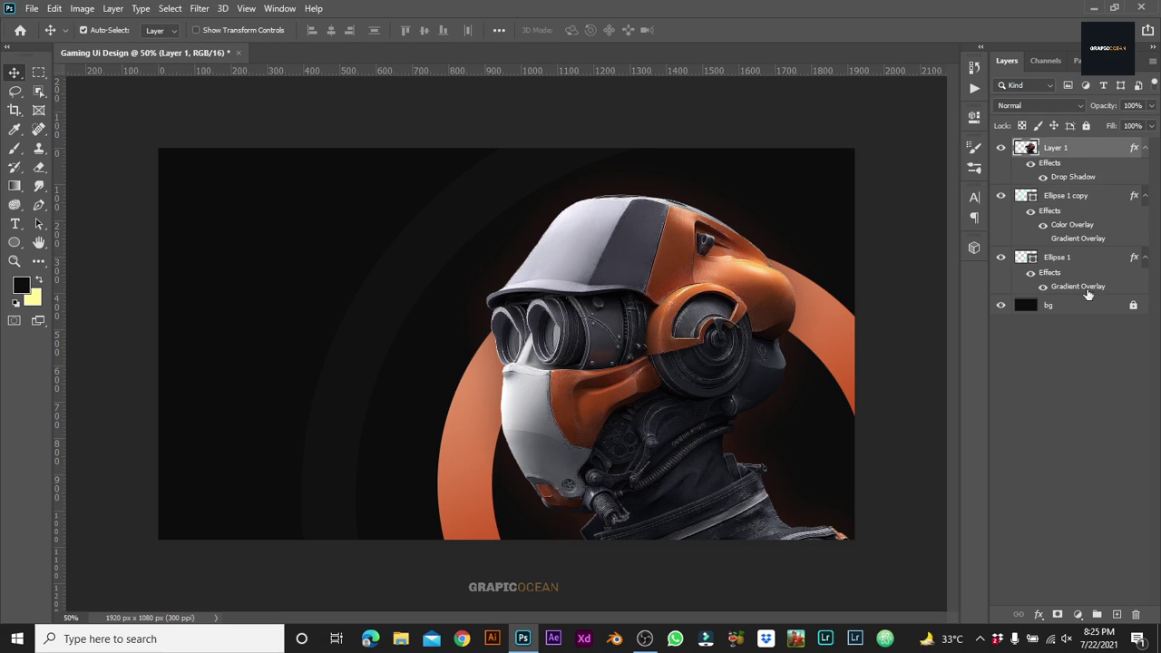
# Step: Add a Photo Filter adjustment layer using the Cooling Filter (LBB) preset
pyautogui.click(1078, 614)
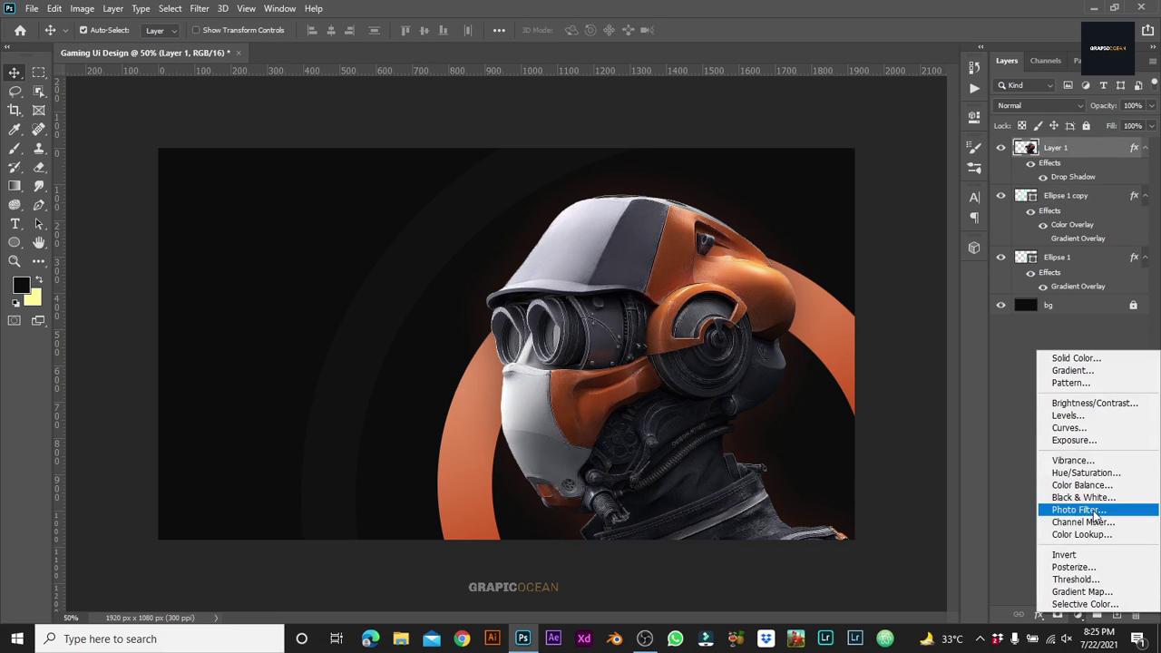
pyautogui.click(1062, 513)
pyautogui.click(857, 159)
pyautogui.click(864, 217)
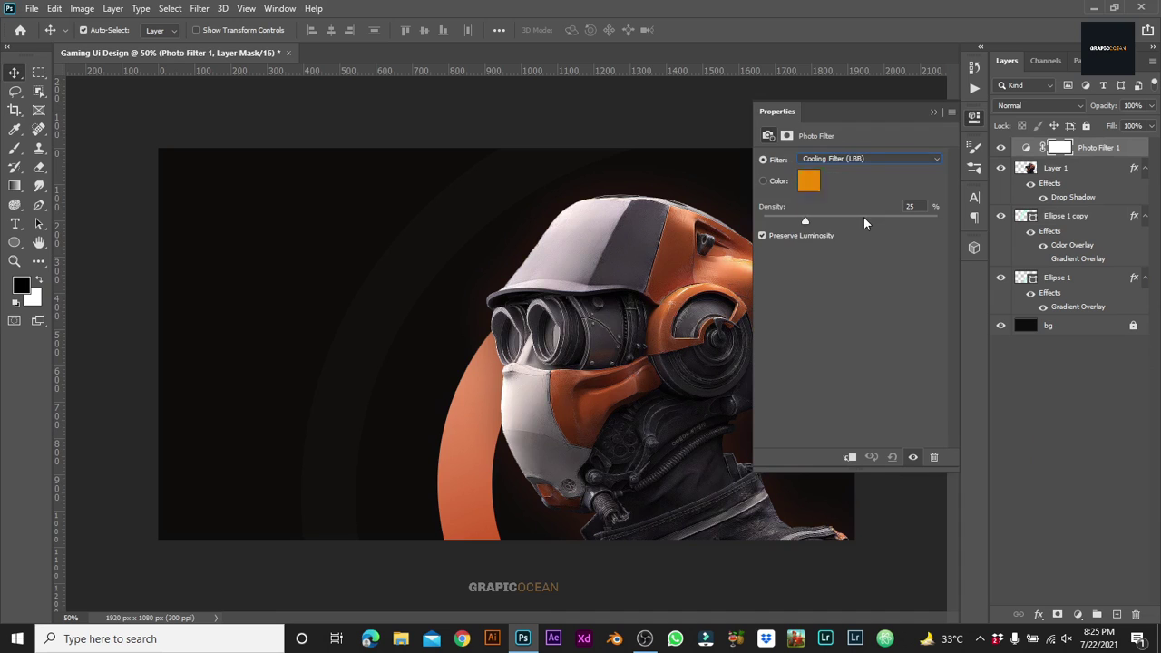
pyautogui.click(934, 111)
# Step: Add a Curves adjustment with an S-curve, pulling shadows down and highlights up
pyautogui.click(1078, 614)
pyautogui.click(1061, 432)
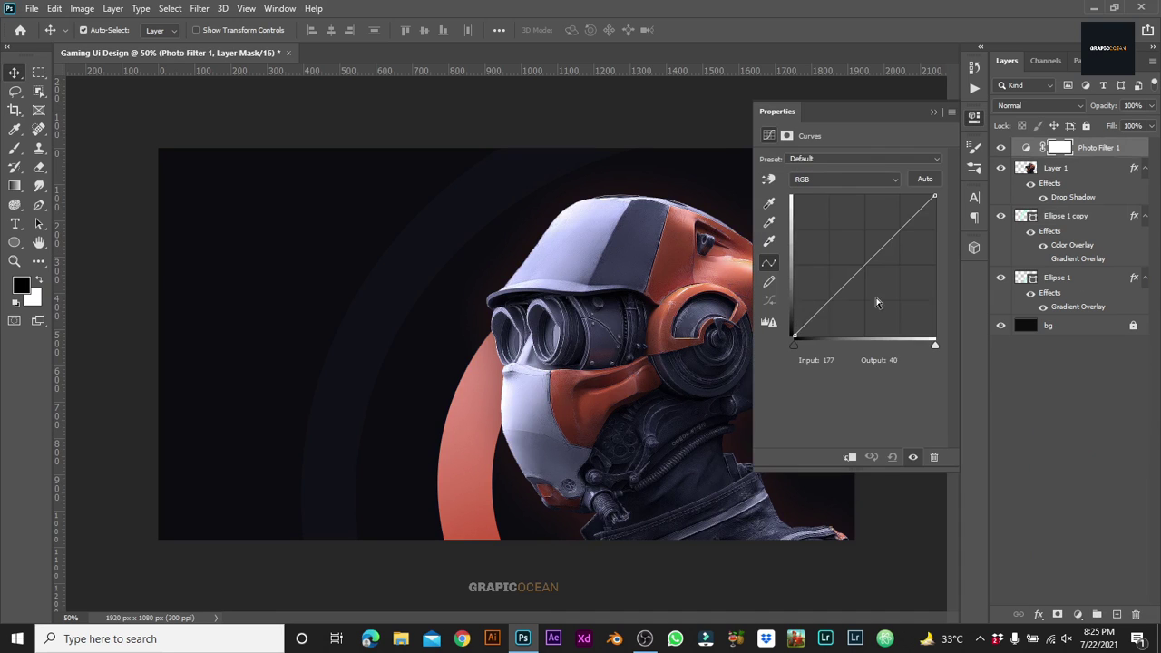
pyautogui.moveTo(835, 291); pyautogui.dragTo(843, 296)
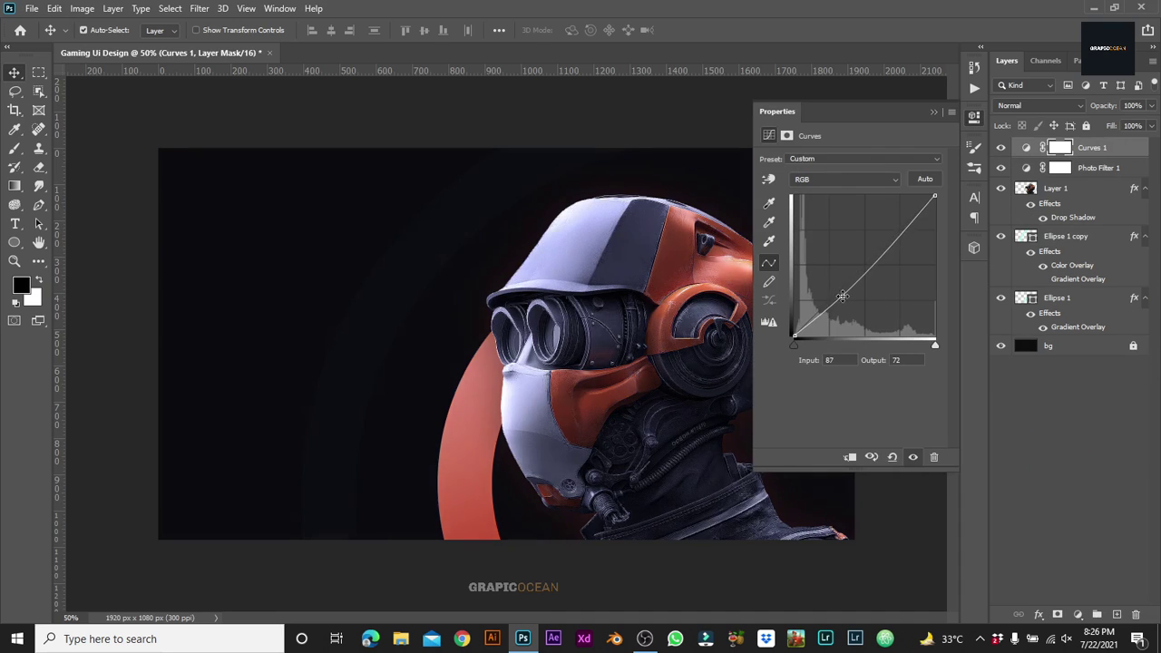
pyautogui.moveTo(901, 235); pyautogui.dragTo(894, 227)
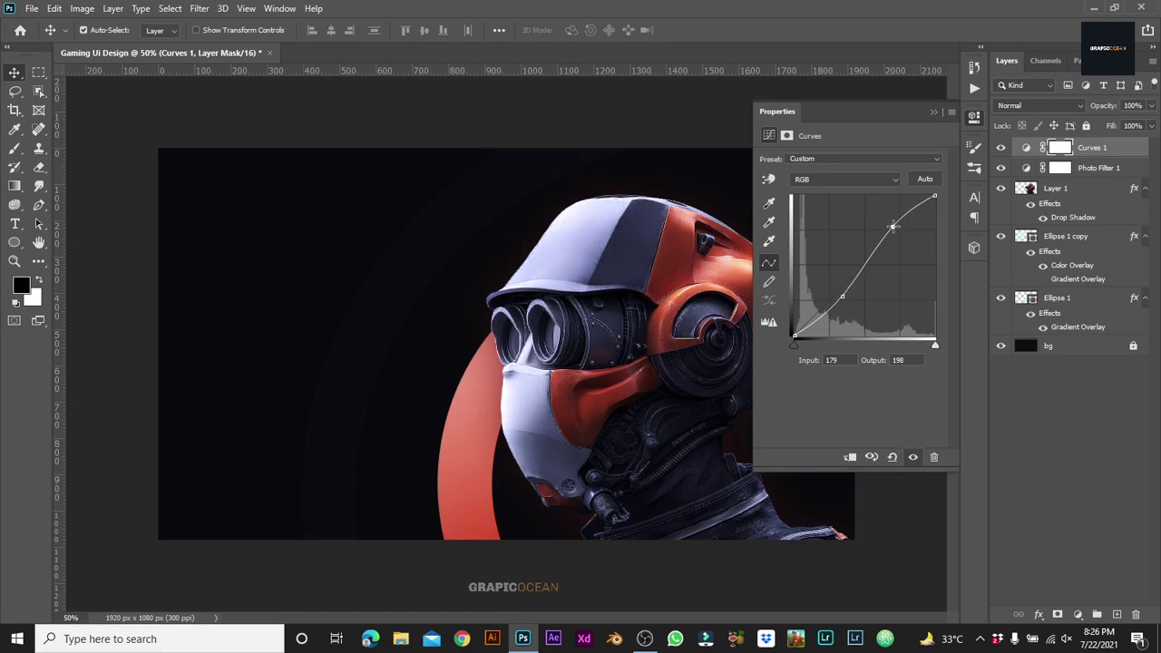
pyautogui.moveTo(844, 295); pyautogui.dragTo(842, 297)
pyautogui.click(900, 273)
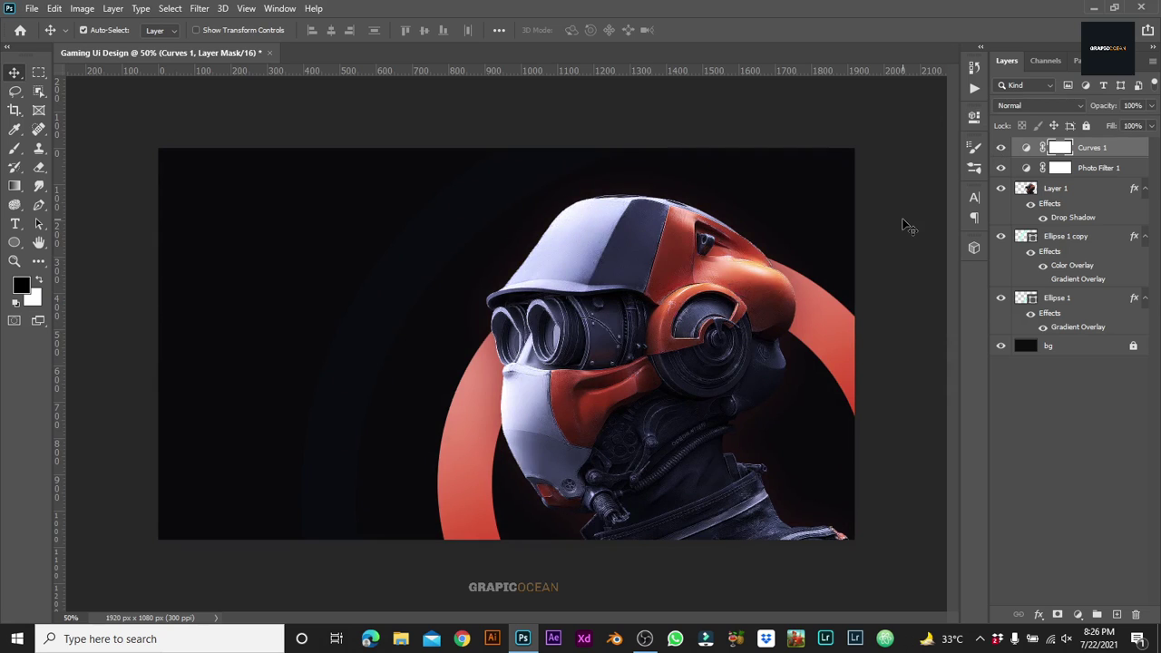
# Step: Group the robot layer as Model and lock the group
pyautogui.click(1100, 198)
pyautogui.hotkey('ctrl', 'g')
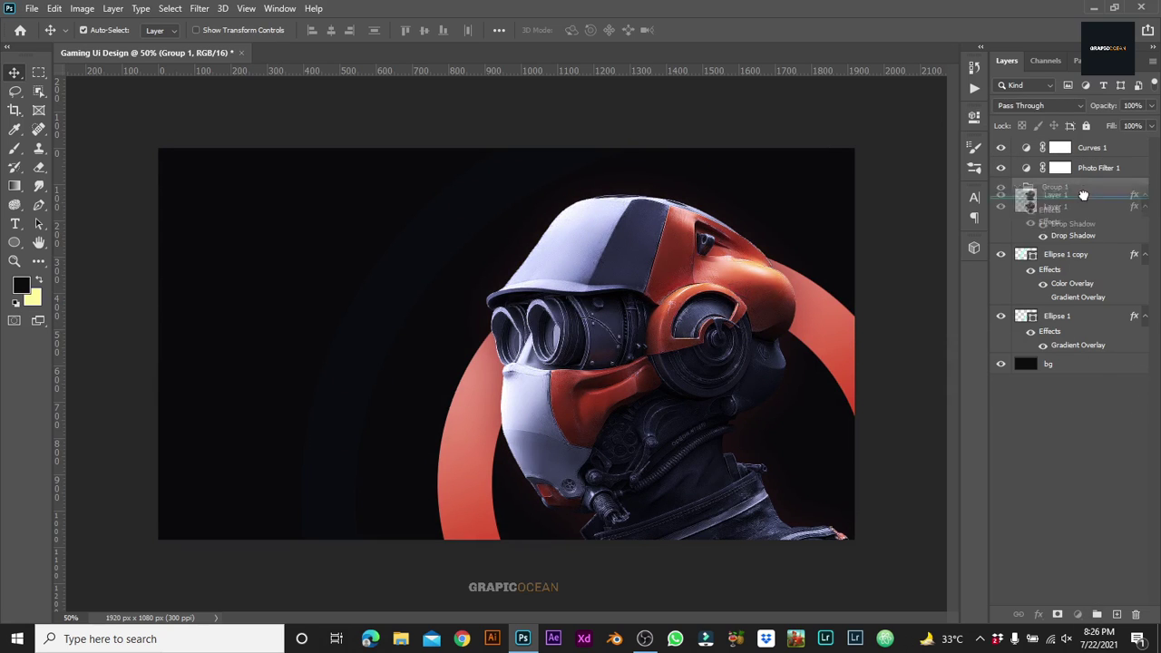
pyautogui.write('Model')
pyautogui.press('Return')
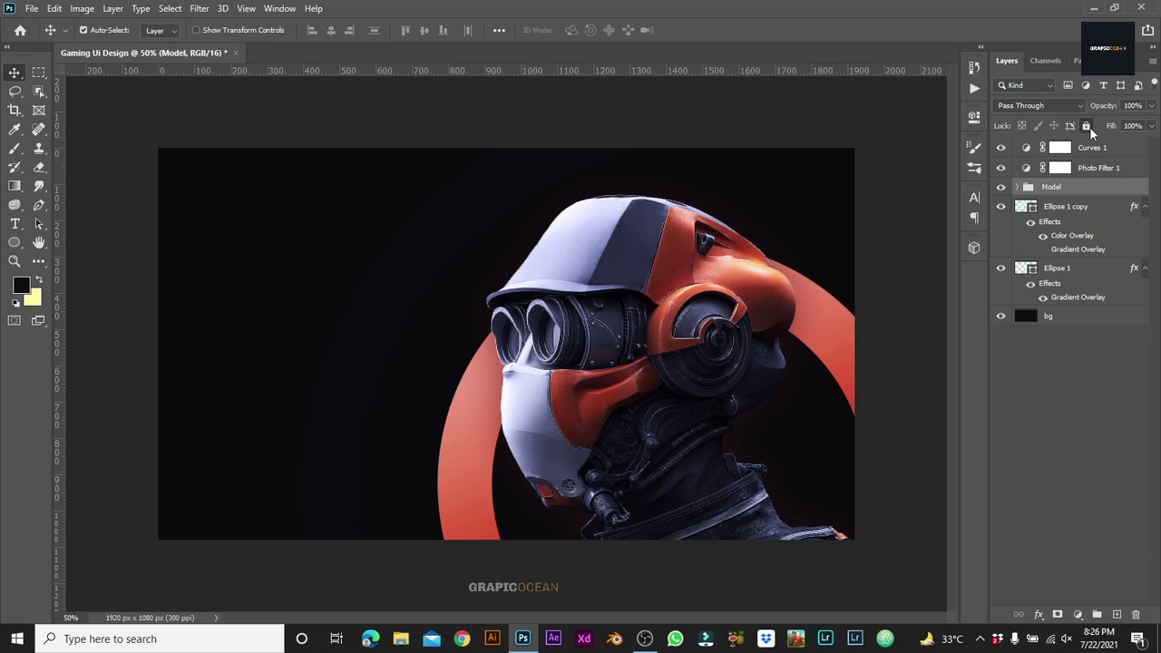
pyautogui.click(1086, 125)
# Step: Put the bg layer into its own group named BG
pyautogui.click(1073, 317)
pyautogui.moveTo(1048, 334); pyautogui.dragTo(1055, 314)
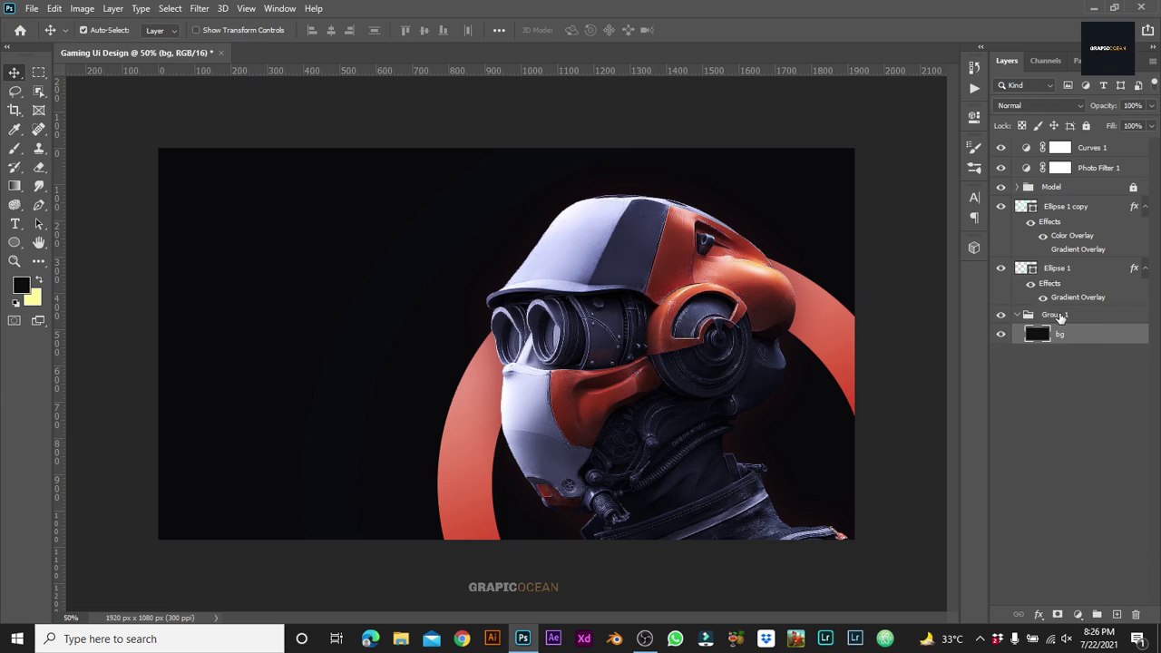
pyautogui.doubleClick(1054, 314)
pyautogui.write('BG')
pyautogui.click(1016, 314)
# Step: Group both ellipse layers as Shapes, then lock the Shapes and BG groups
pyautogui.click(1090, 272)
pyautogui.keyDown('shift'); pyautogui.click(1098, 208); pyautogui.keyUp('shift')
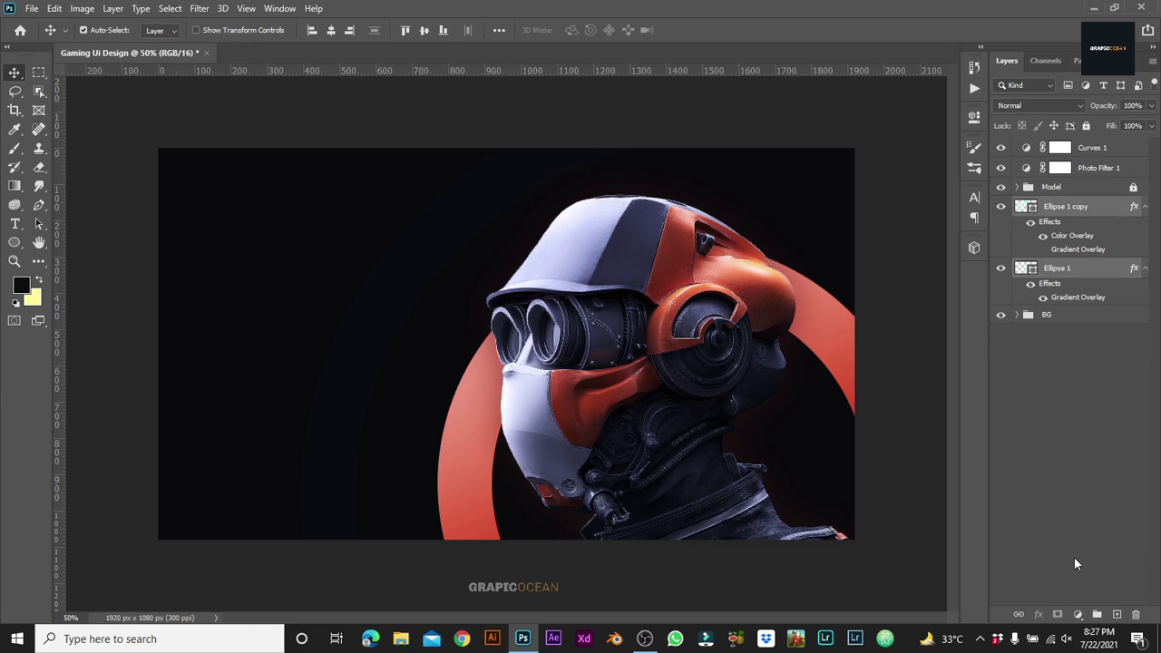
pyautogui.hotkey('ctrl', 'g')
pyautogui.doubleClick(1055, 206)
pyautogui.write('apes')
pyautogui.press('Return')
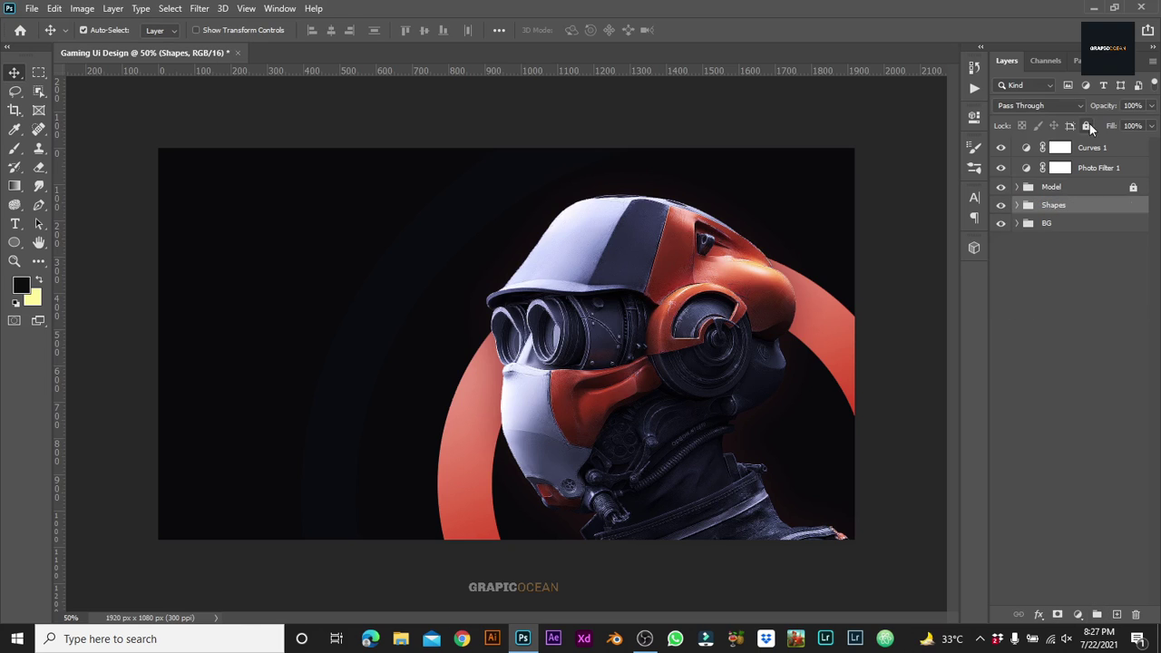
pyautogui.keyDown('shift'); pyautogui.click(1047, 224); pyautogui.keyUp('shift')
pyautogui.click(1086, 125)
pyautogui.click(1099, 168)
# Step: Group the two adjustment layers as Color Correction and lock that group
pyautogui.keyDown('shift'); pyautogui.click(1093, 147); pyautogui.keyUp('shift')
pyautogui.hotkey('ctrl', 'g')
pyautogui.write('Ac')
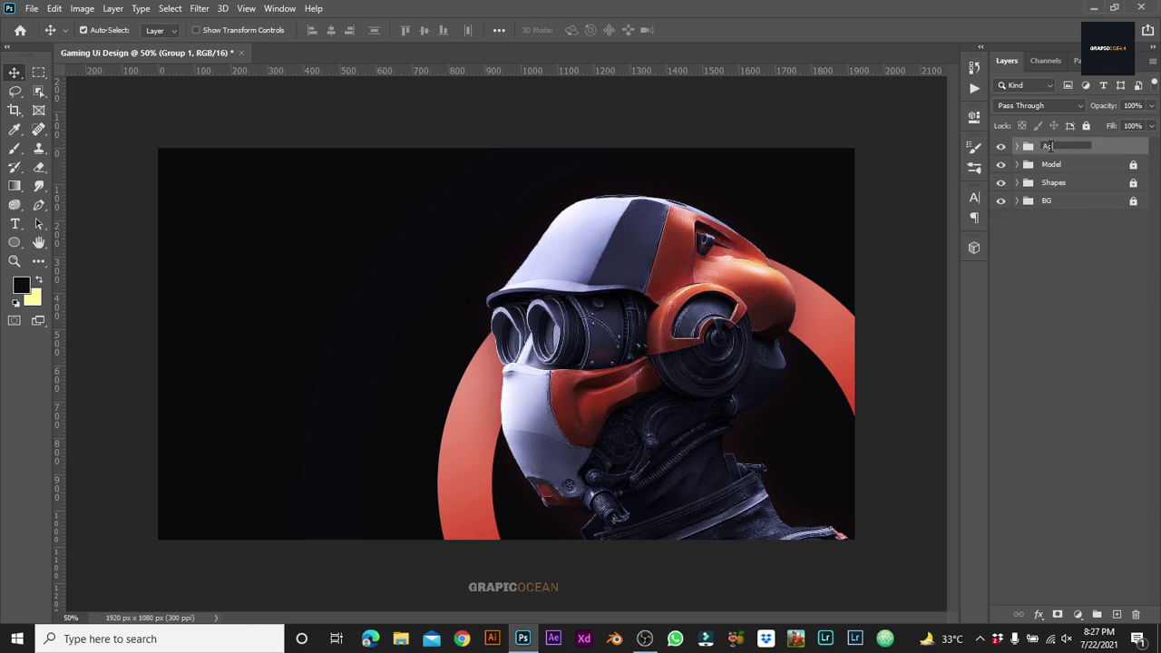
pyautogui.press('Return')
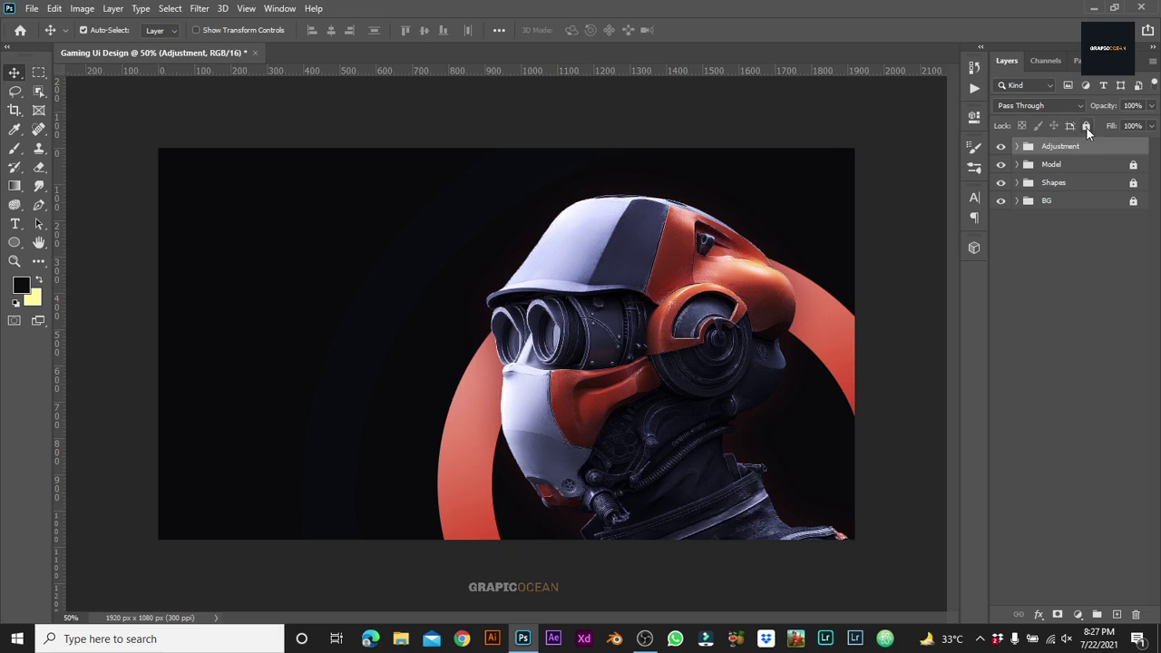
pyautogui.write('tion')
pyautogui.press('Return')
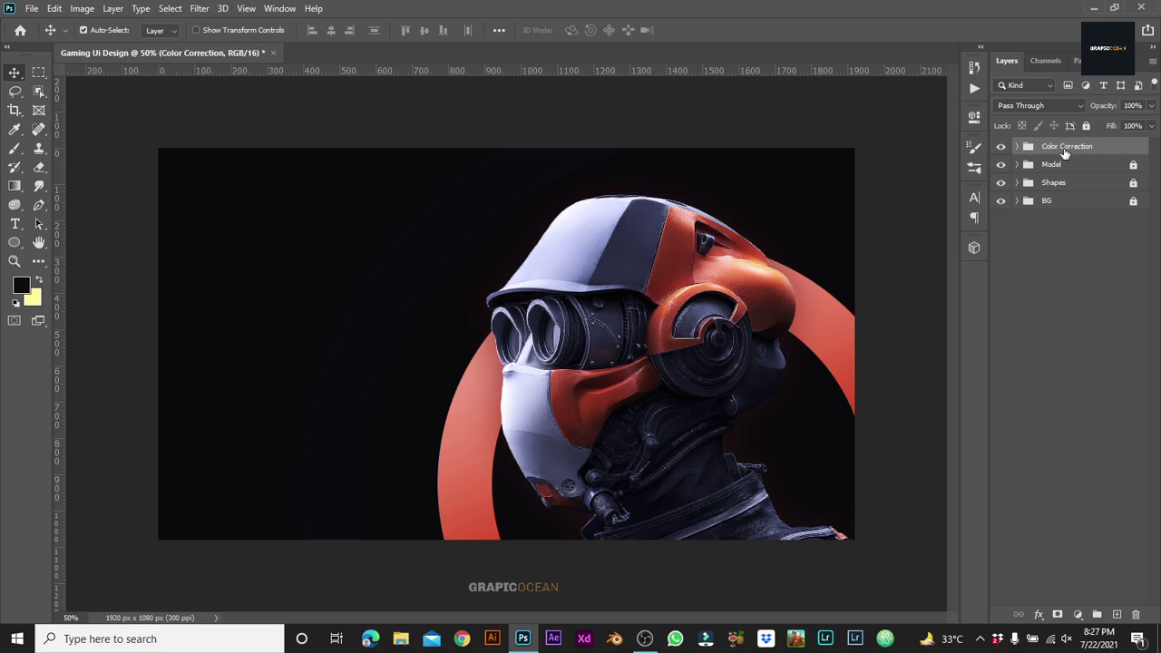
pyautogui.click(1086, 125)
pyautogui.click(247, 10)
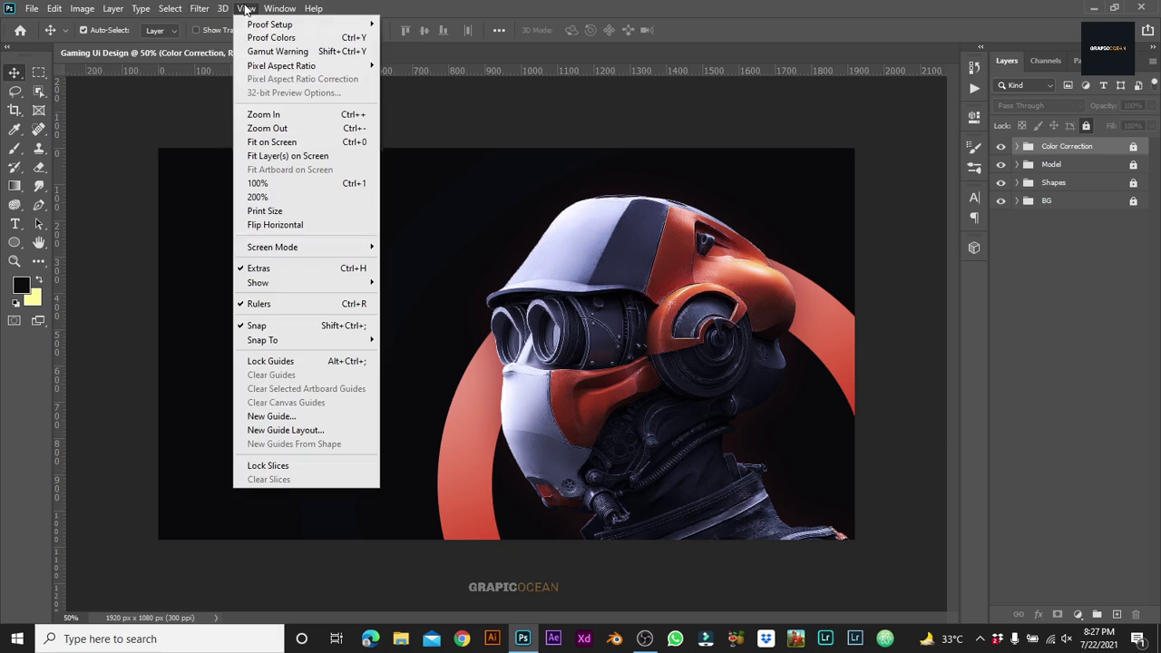
# Step: Create a New Guide Layout with 12 columns, blank column width and 20 px gutters
pyautogui.click(285, 430)
pyautogui.doubleClick(543, 392)
pyautogui.write('12')
pyautogui.click(548, 415)
pyautogui.write('1')
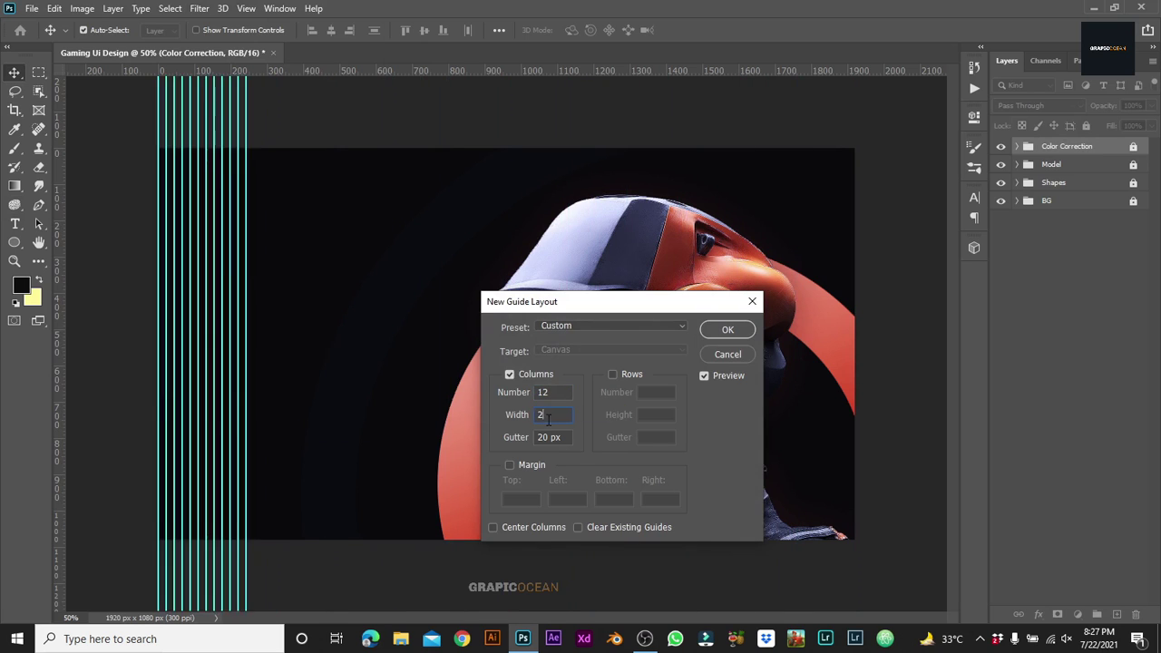
pyautogui.write('0')
pyautogui.press('BackSpace')
pyautogui.press('BackSpace')
pyautogui.press('Return')
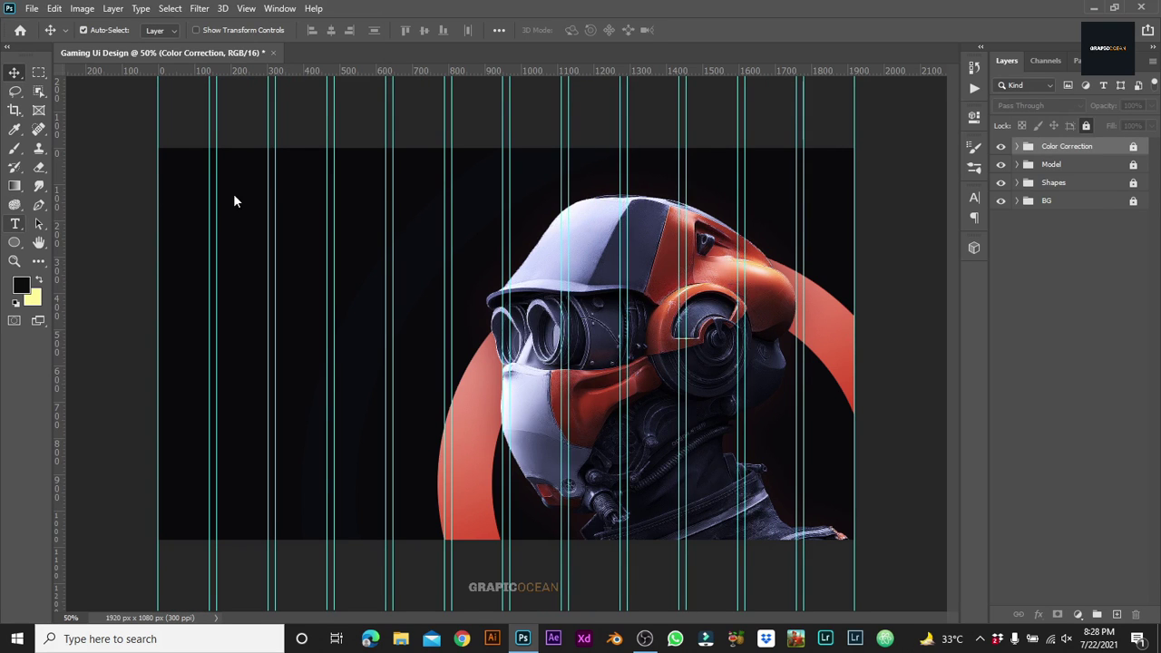
pyautogui.click(15, 224)
# Step: Start the top-left logo text and colour it red (e74c3c)
pyautogui.click(232, 192)
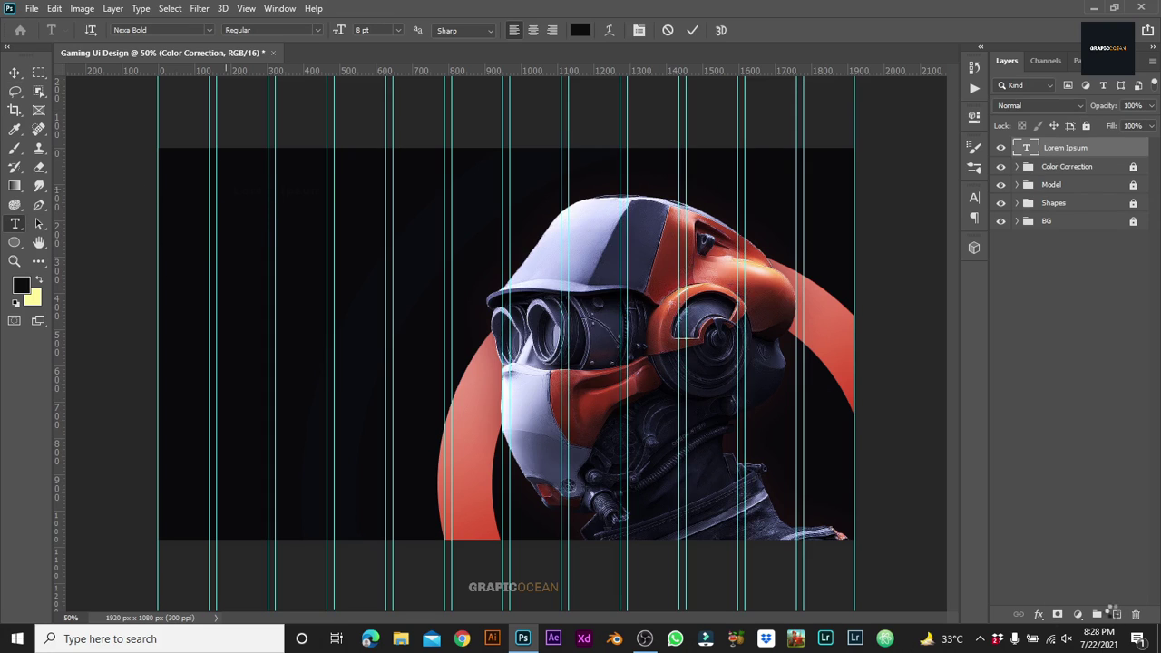
pyautogui.click(233, 189)
pyautogui.press('BackSpace')
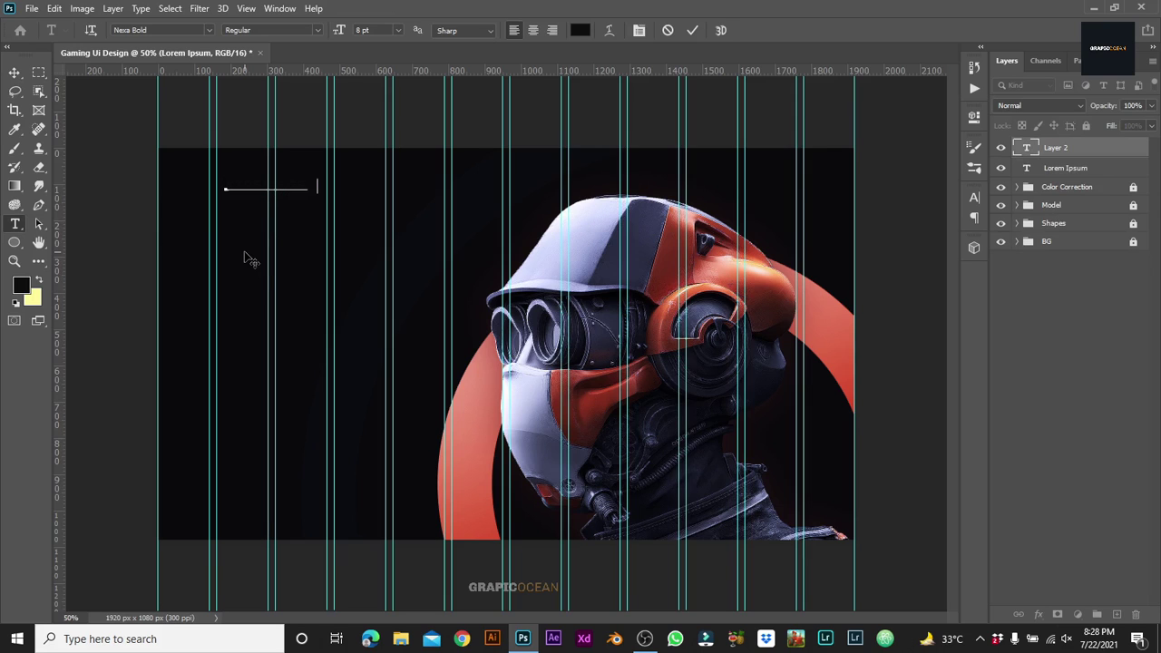
pyautogui.click(580, 29)
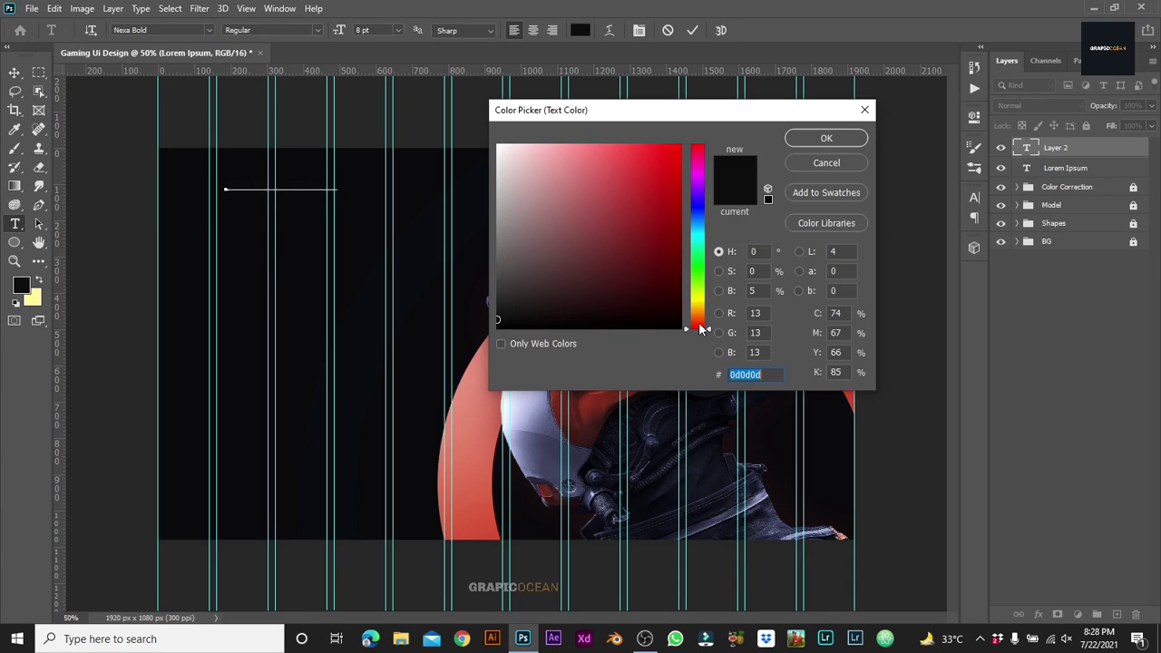
pyautogui.write('e74c3c')
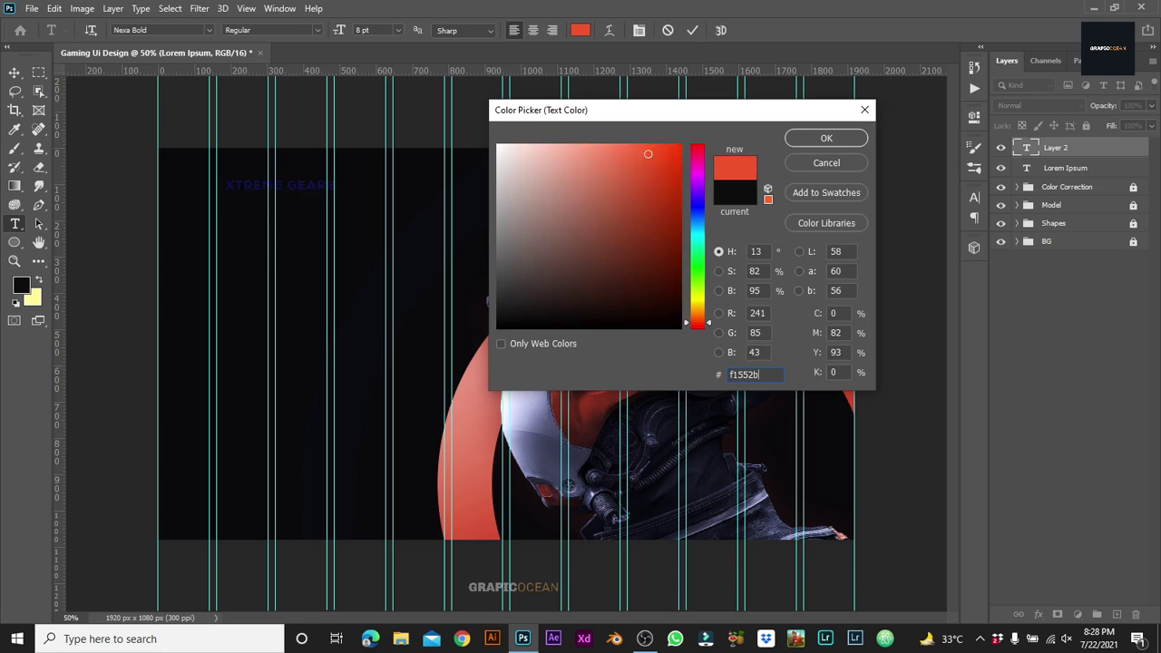
pyautogui.press('Return')
pyautogui.click(303, 184)
# Step: Make the word GEARS white (ffffff)
pyautogui.doubleClick(303, 184)
pyautogui.click(581, 30)
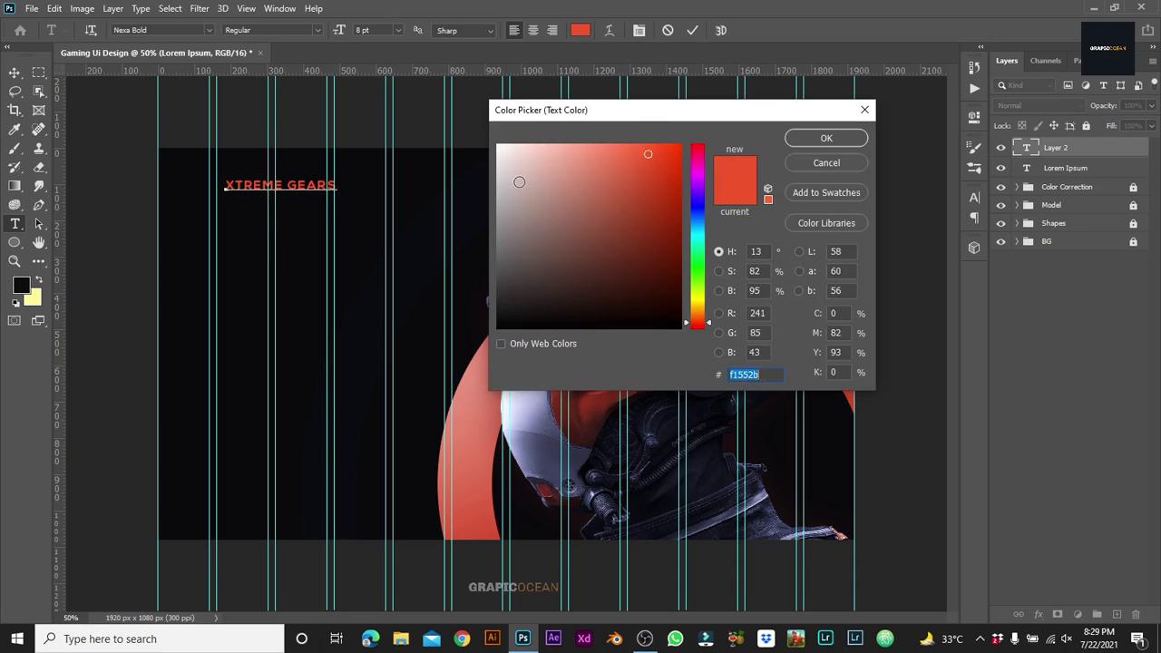
pyautogui.write('ffffff')
pyautogui.click(806, 140)
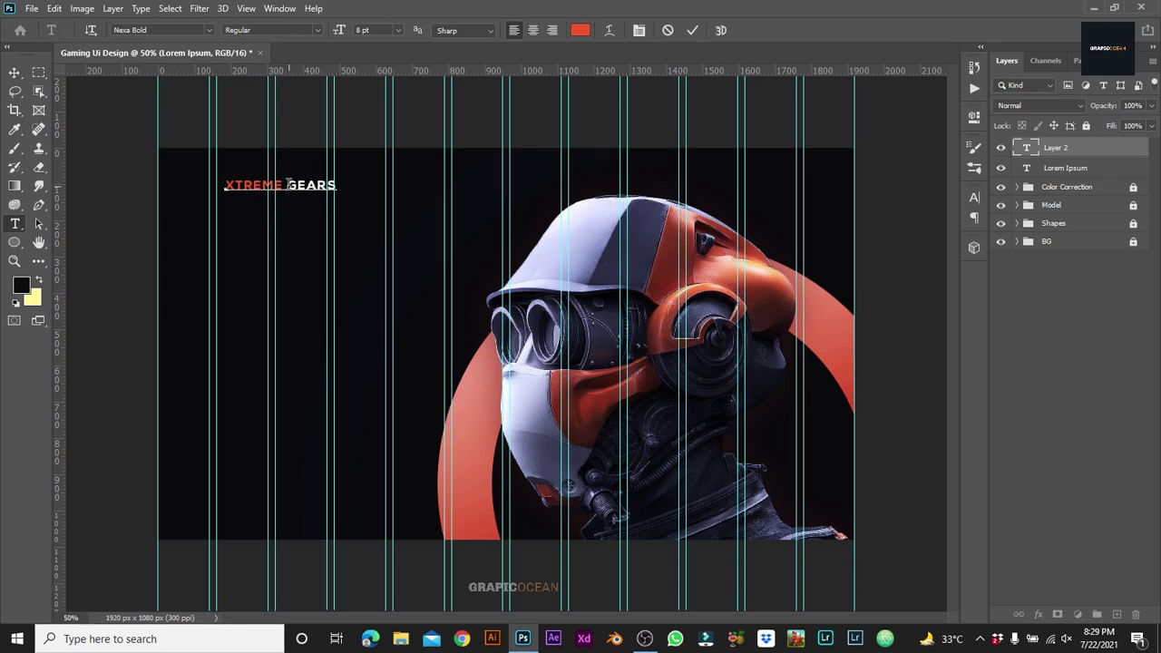
# Step: Set the whole XTREME GEARS logo in PRIMETIME and nudge it slightly left
pyautogui.hotkey('ctrl', 'a')
pyautogui.write('prim')
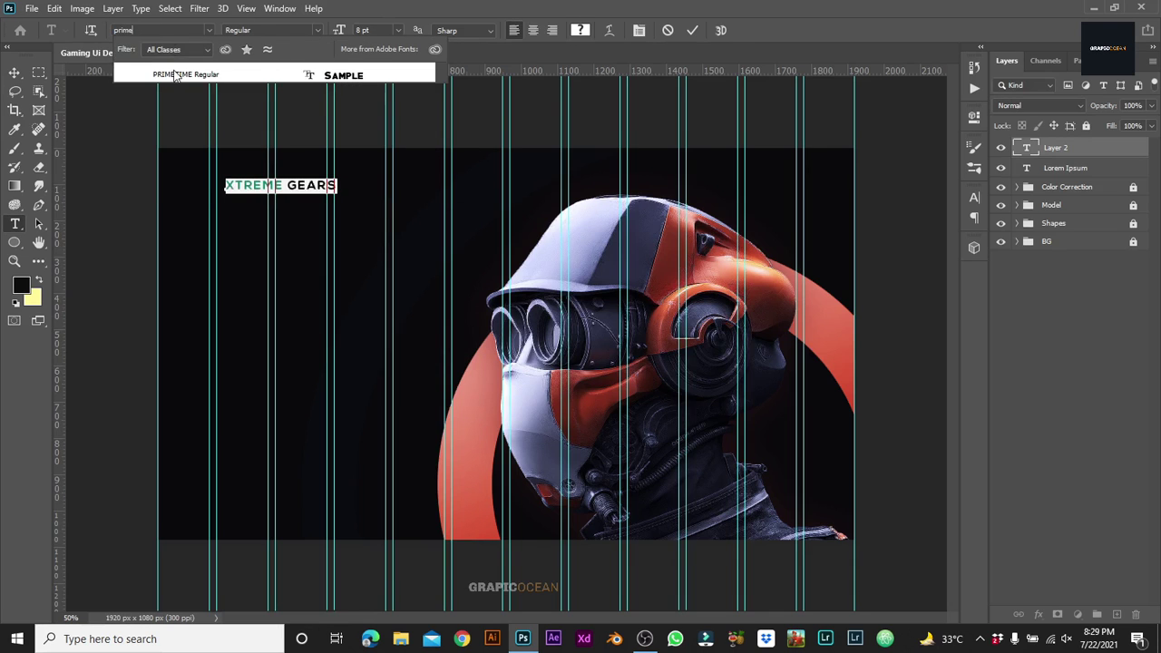
pyautogui.click(176, 75)
pyautogui.click(350, 31)
pyautogui.write('7')
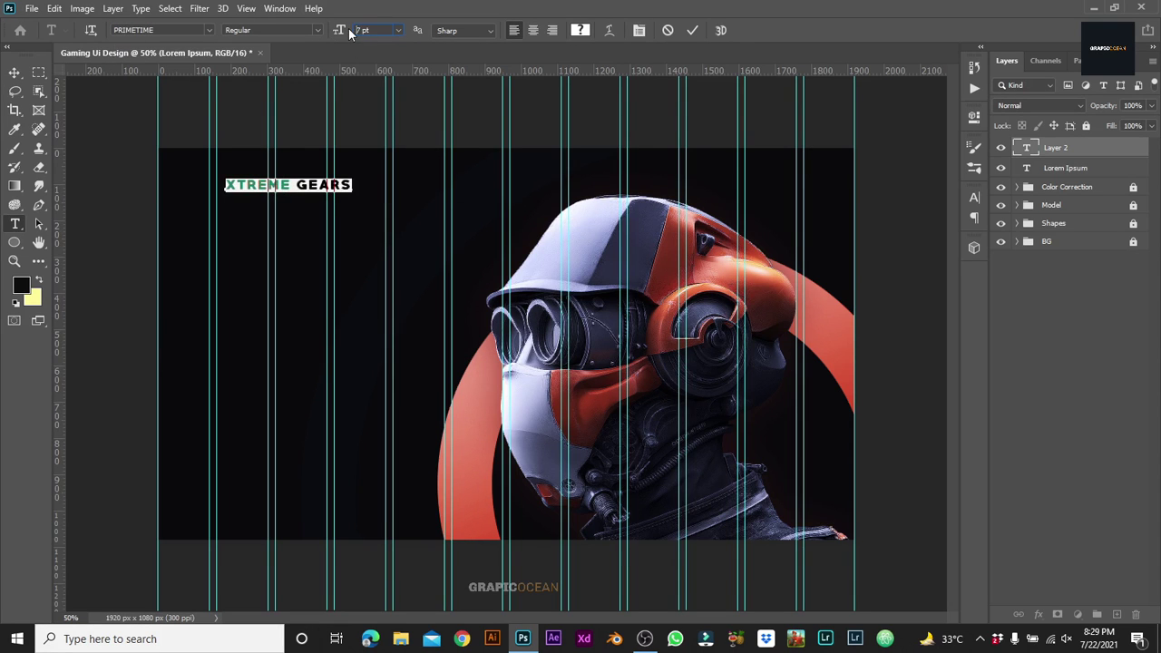
pyautogui.click(14, 72)
pyautogui.moveTo(237, 190); pyautogui.dragTo(222, 190)
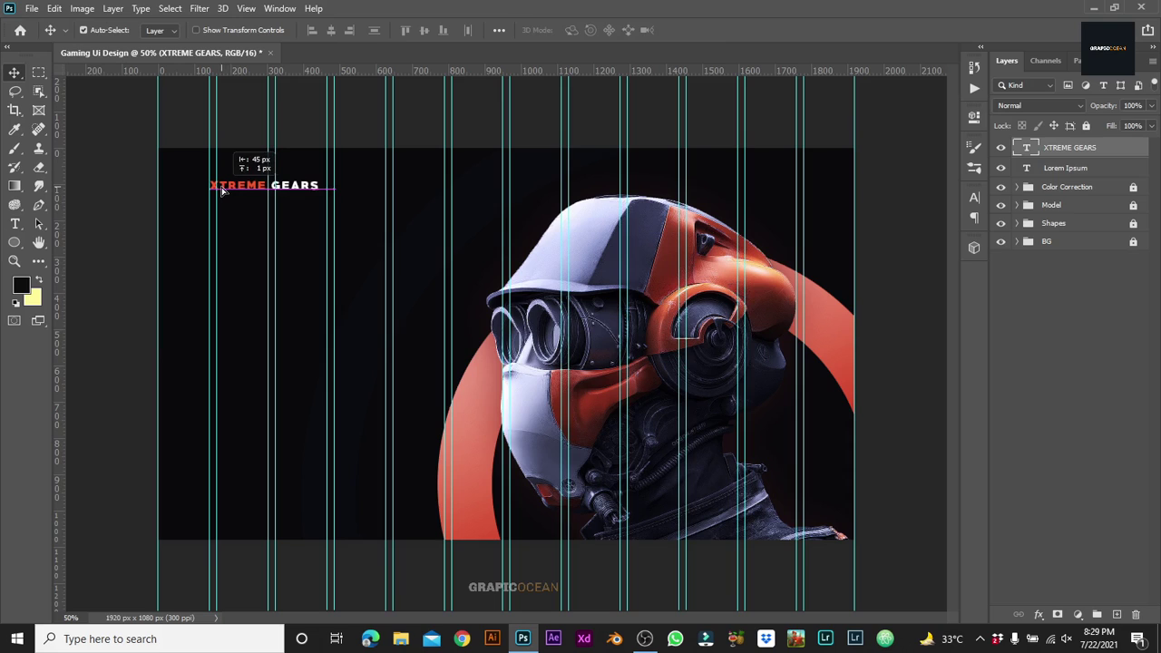
# Step: Delete the Lorem Ipsum layer and reselect the XTREME GEARS layer
pyautogui.click(241, 128)
pyautogui.click(1120, 168)
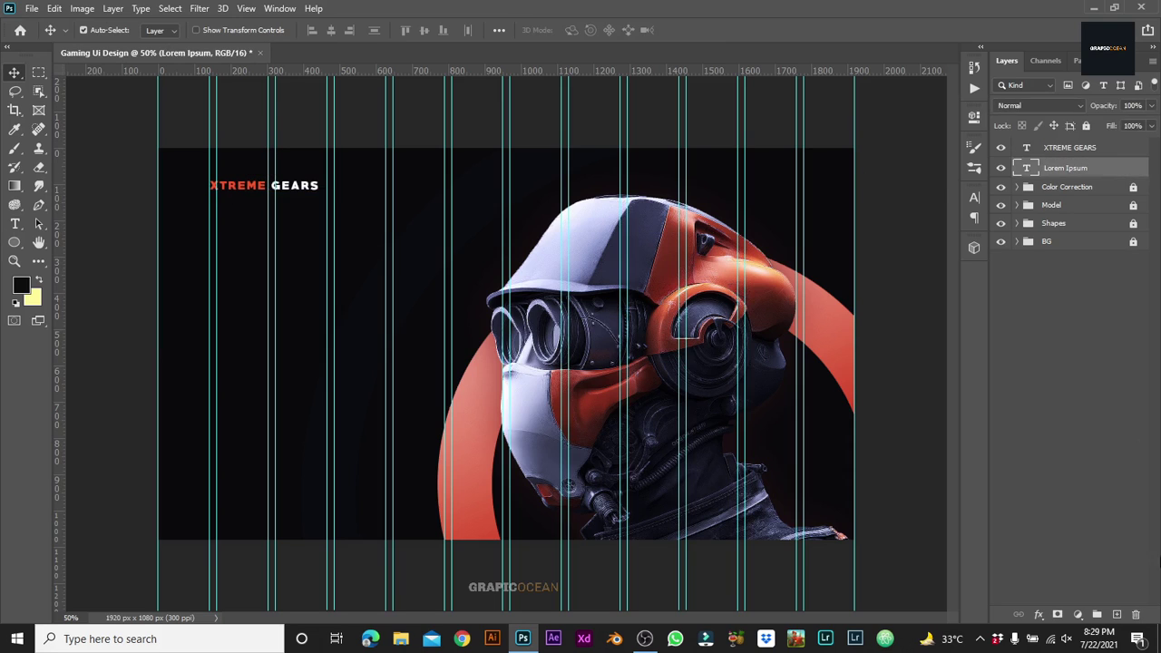
pyautogui.press('Delete')
pyautogui.click(260, 193)
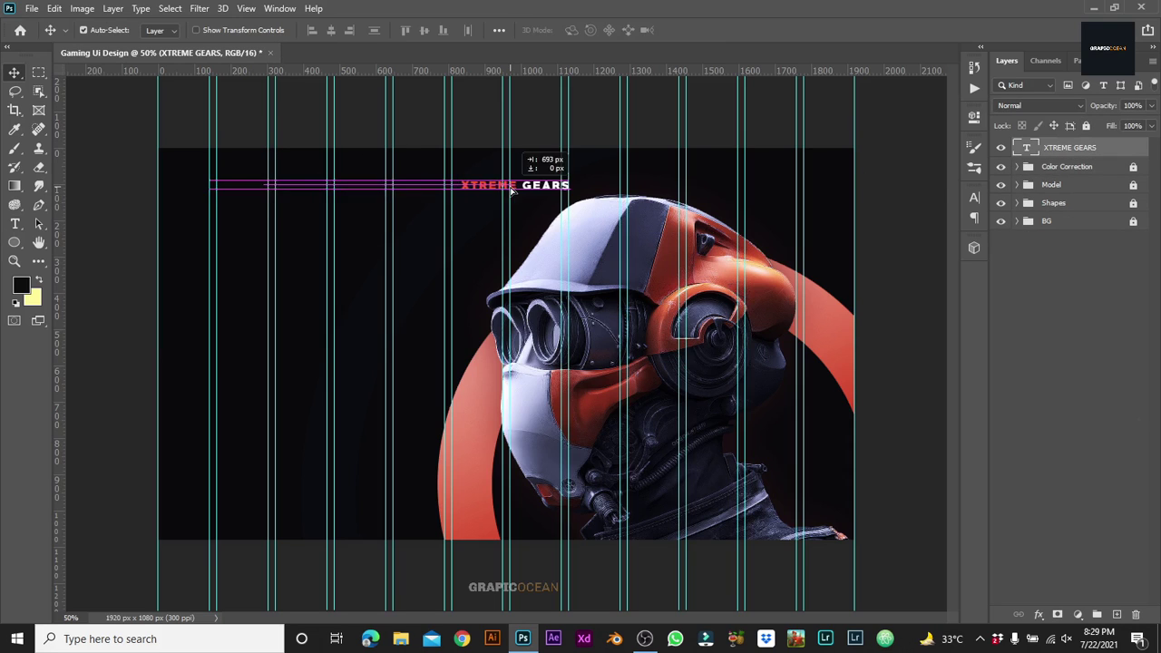
# Step: Duplicate the logo text to the right on the same line and retype it as Home
pyautogui.moveTo(261, 194)
pyautogui.mouseDown()
pyautogui.moveTo(247, 212)
pyautogui.moveTo(491, 186)
pyautogui.mouseUp()
pyautogui.press('t')
pyautogui.click(486, 185)
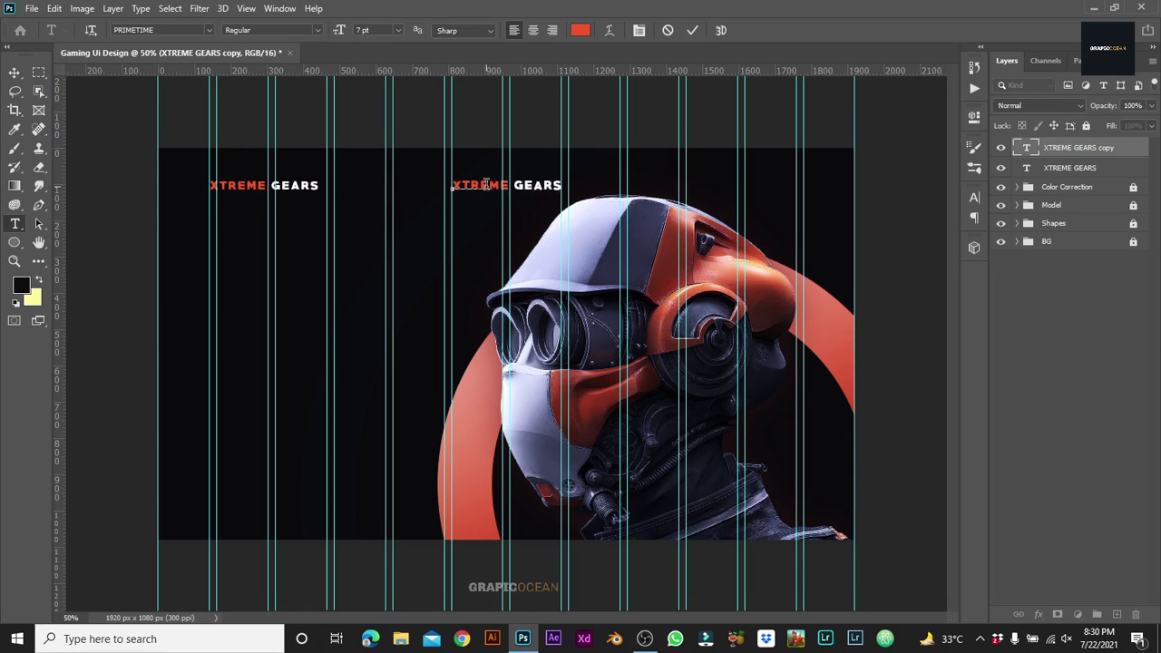
pyautogui.hotkey('ctrl', 'a')
pyautogui.write('Home')
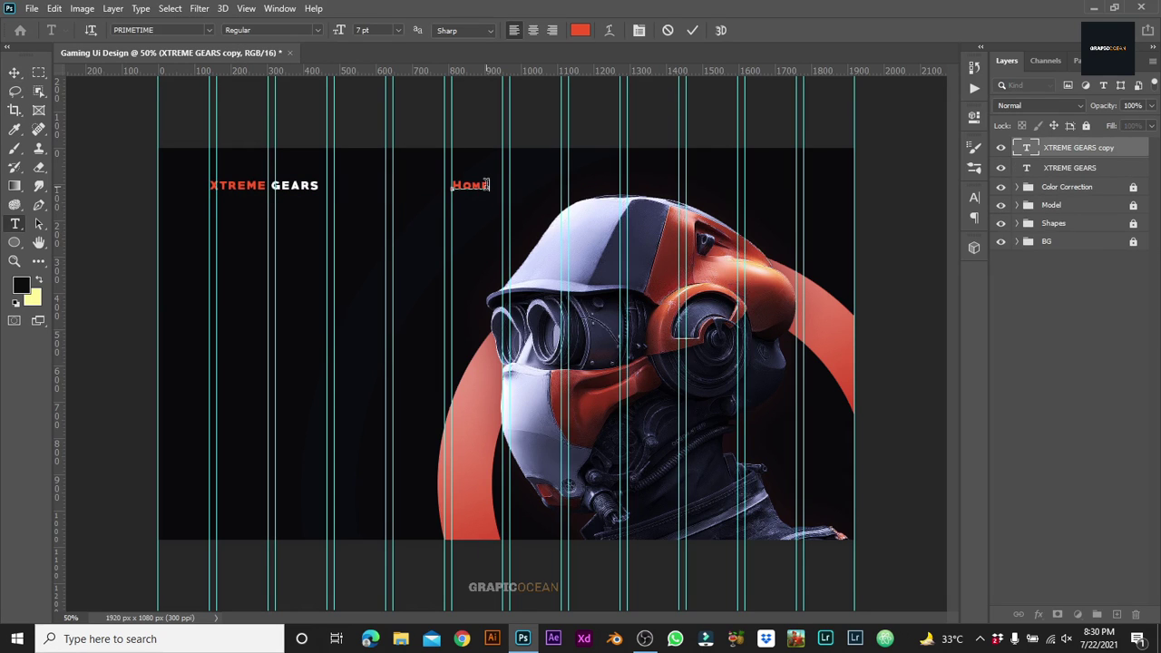
pyautogui.hotkey('ctrl', 'Return')
# Step: Set the Home text in Nexa XBold at a smaller size
pyautogui.press('v')
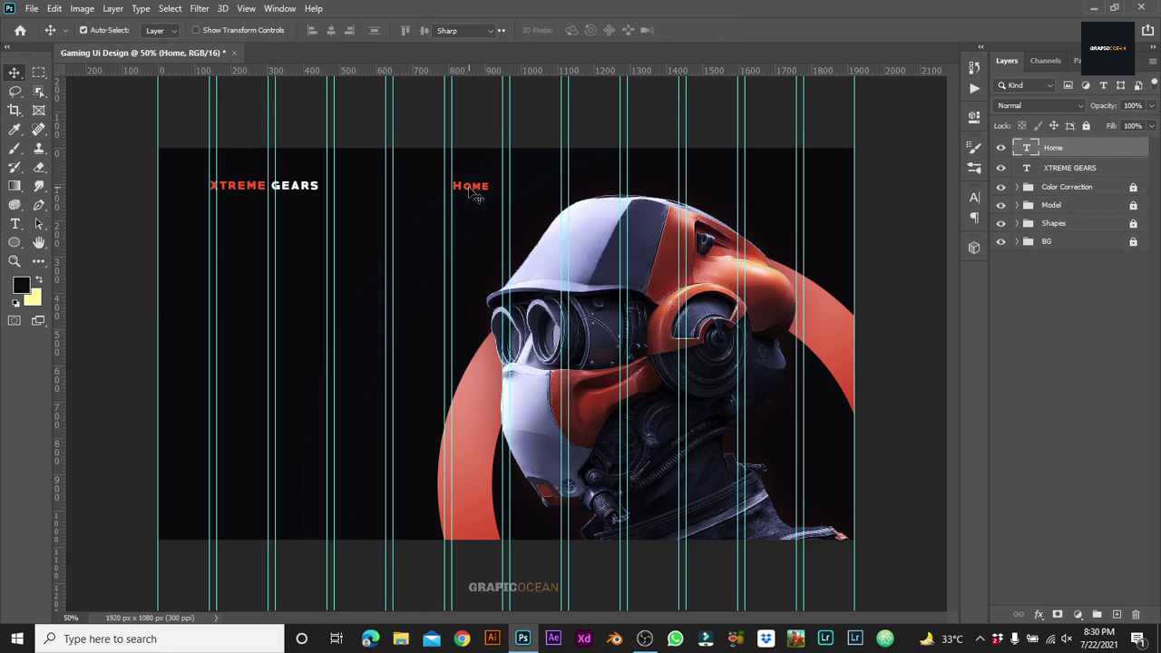
pyautogui.press('t')
pyautogui.doubleClick(471, 185)
pyautogui.click(154, 30)
pyautogui.write('nexa')
pyautogui.click(177, 157)
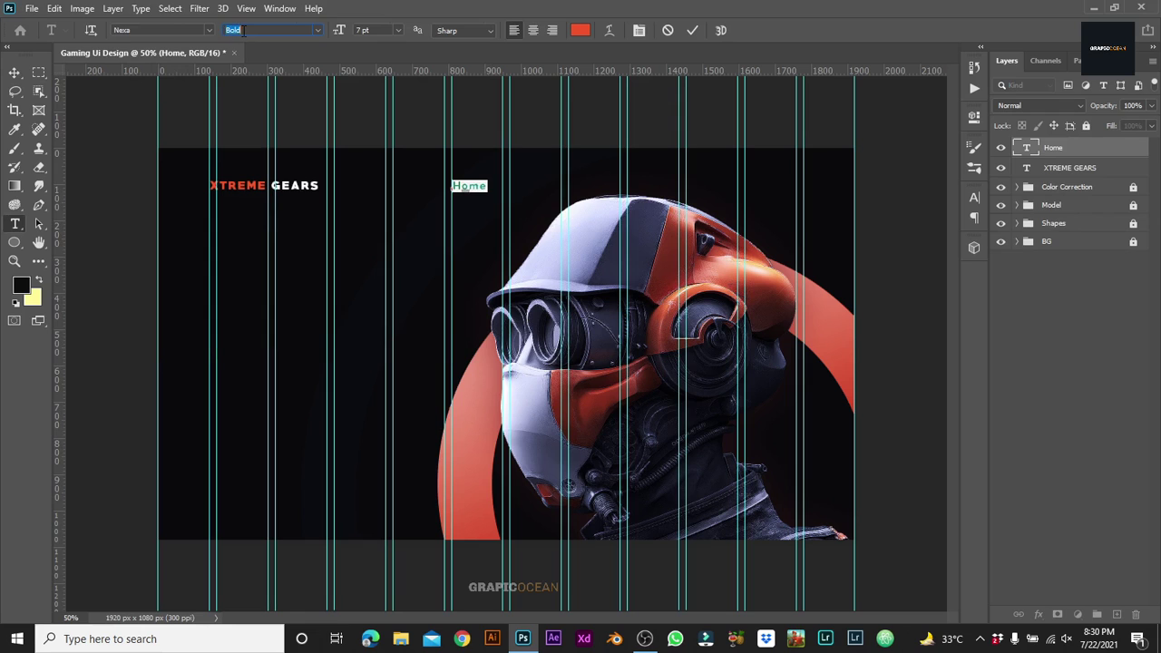
pyautogui.write('X')
pyautogui.press('Return')
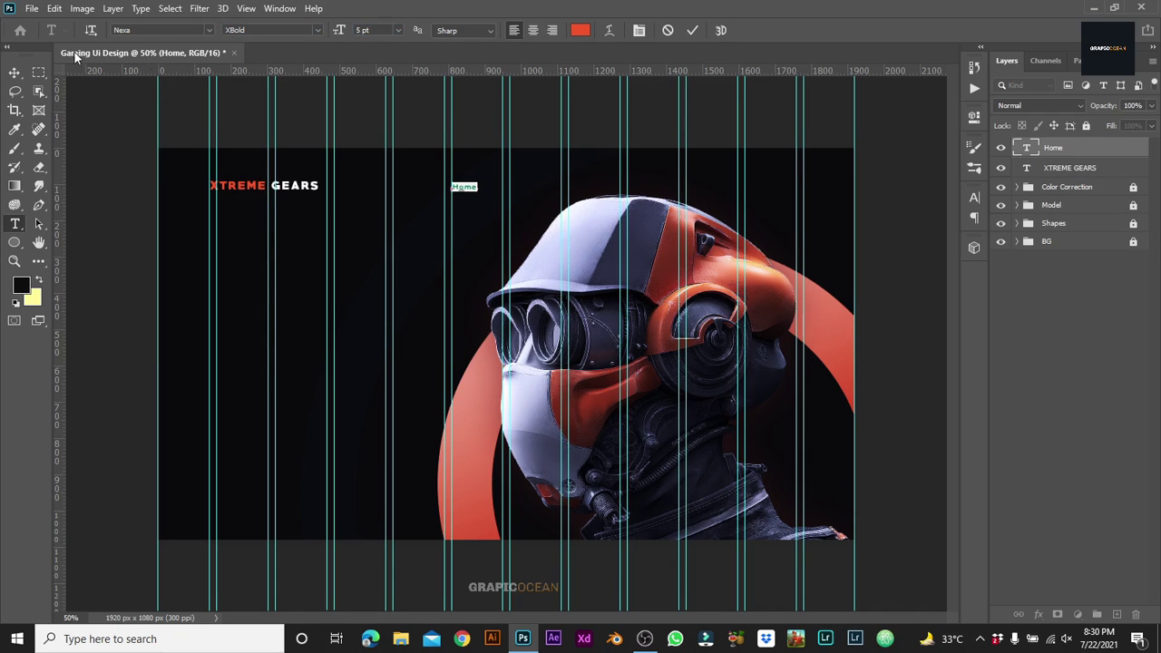
pyautogui.click(15, 73)
# Step: Resize Home to 7 pt and duplicate it to the right on the same line
pyautogui.hotkey('ctrl', '+')
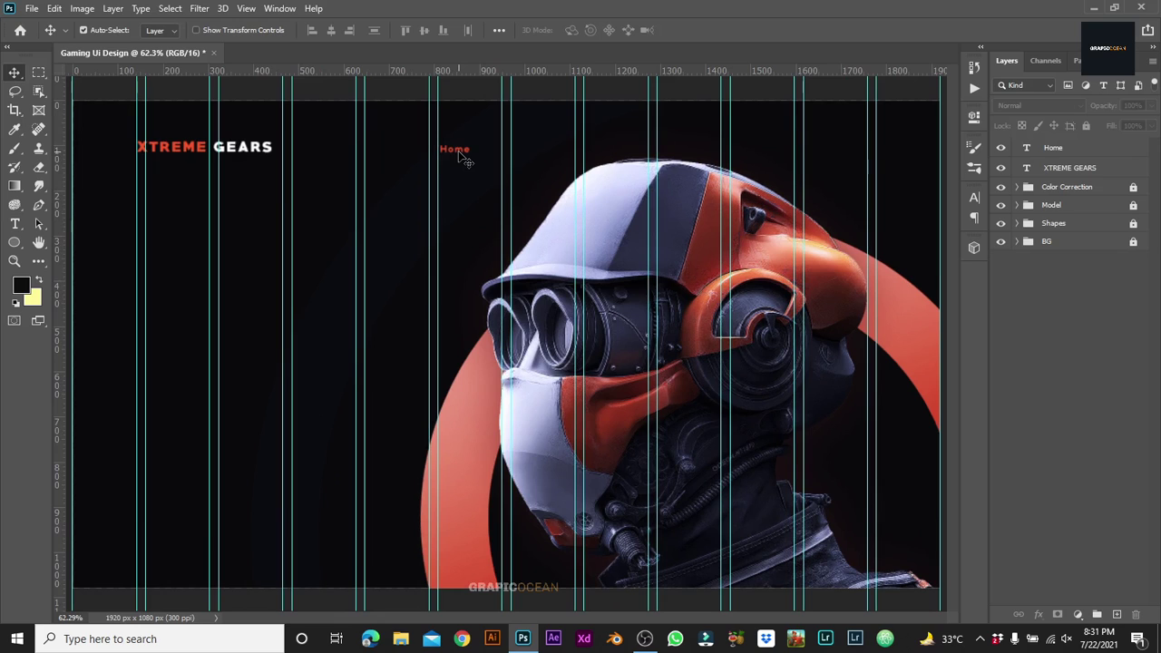
pyautogui.doubleClick(458, 151)
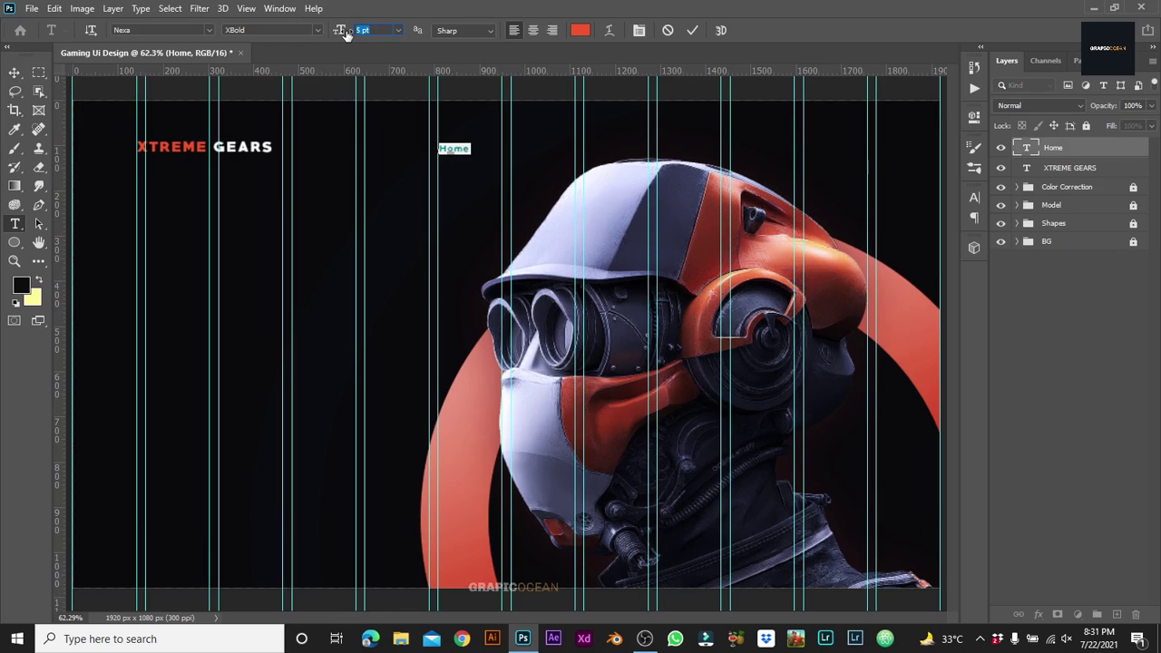
pyautogui.press('Return')
pyautogui.hotkey('ctrl', 'Return')
pyautogui.press('v')
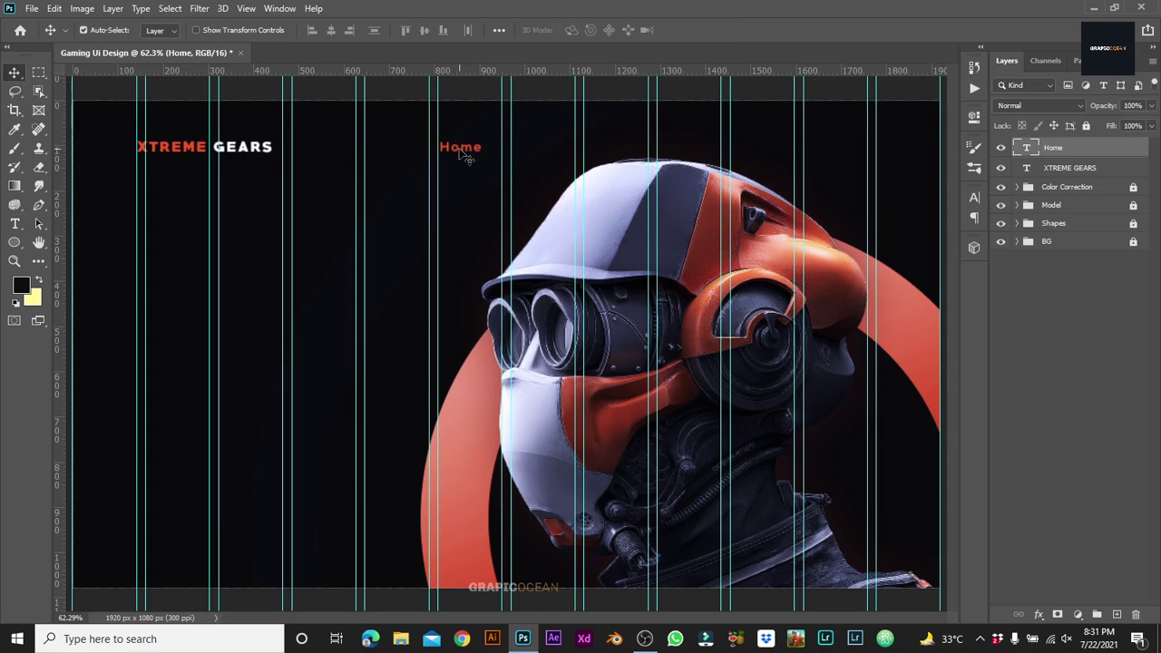
pyautogui.moveTo(465, 156); pyautogui.dragTo(549, 154)
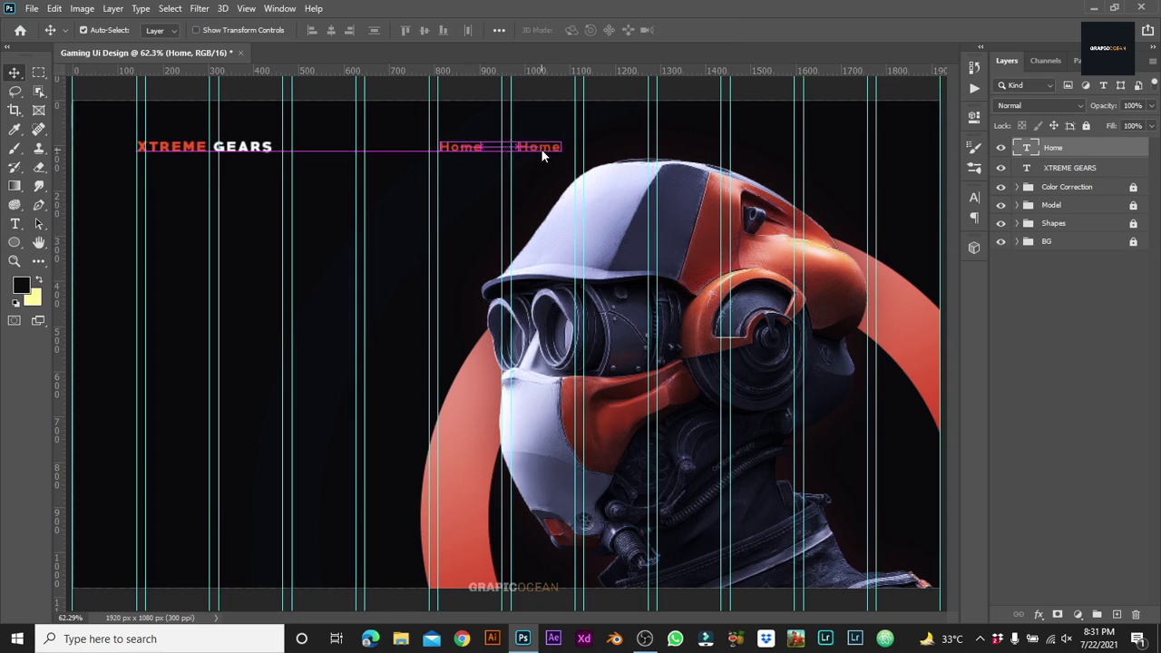
# Step: Turn the copied link into a white Blog link
pyautogui.doubleClick(549, 151)
pyautogui.write('S')
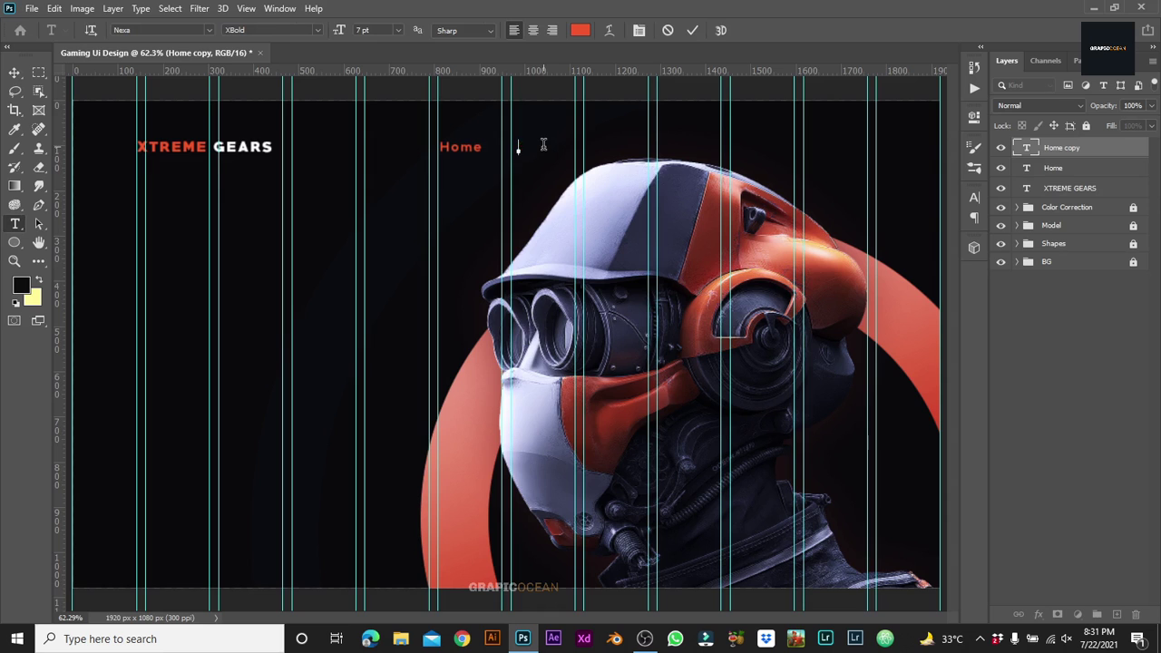
pyautogui.hotkey('ctrl', 'Return')
pyautogui.press('v')
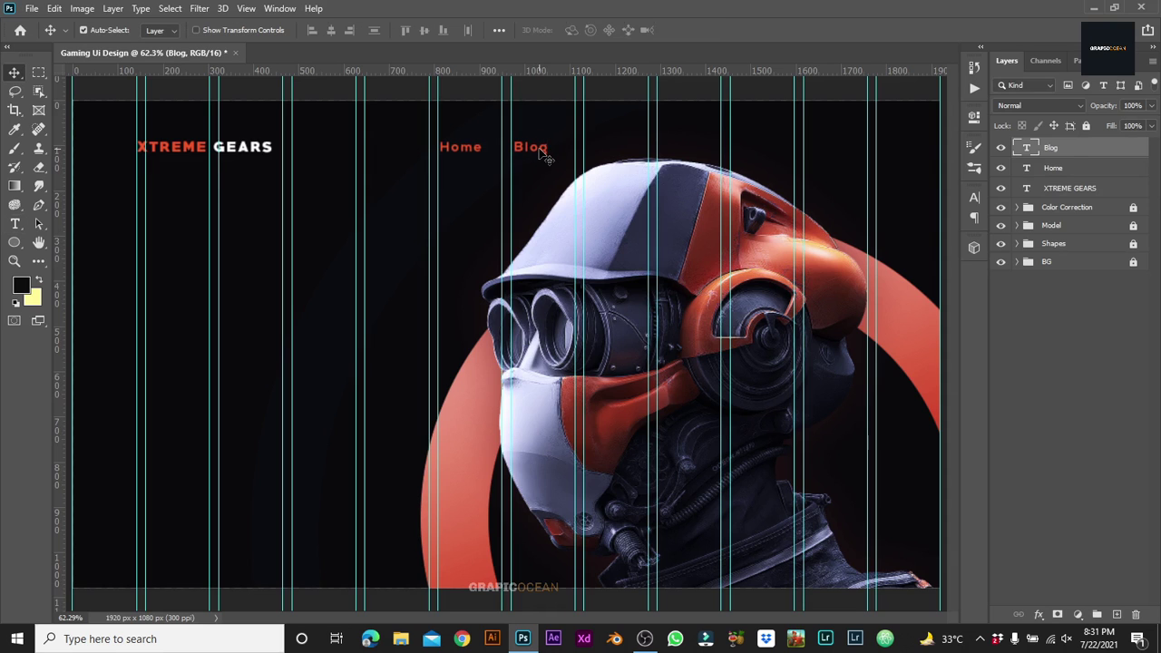
pyautogui.doubleClick(531, 148)
pyautogui.click(593, 24)
pyautogui.click(506, 148)
pyautogui.click(824, 137)
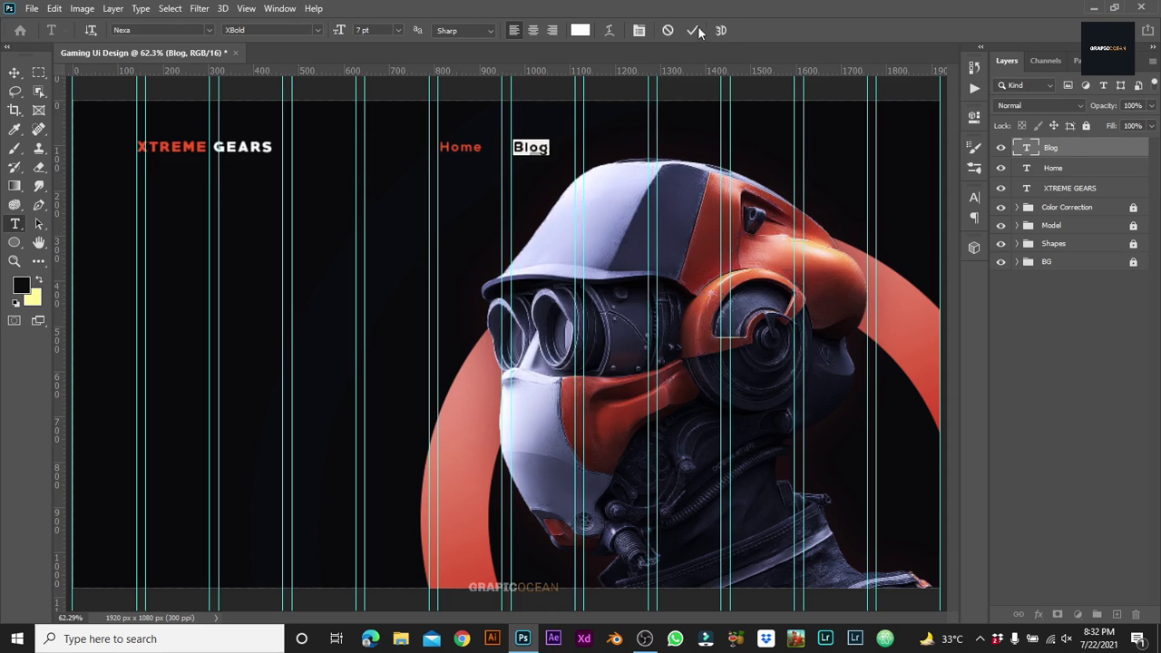
pyautogui.hotkey('ctrl', 'Return')
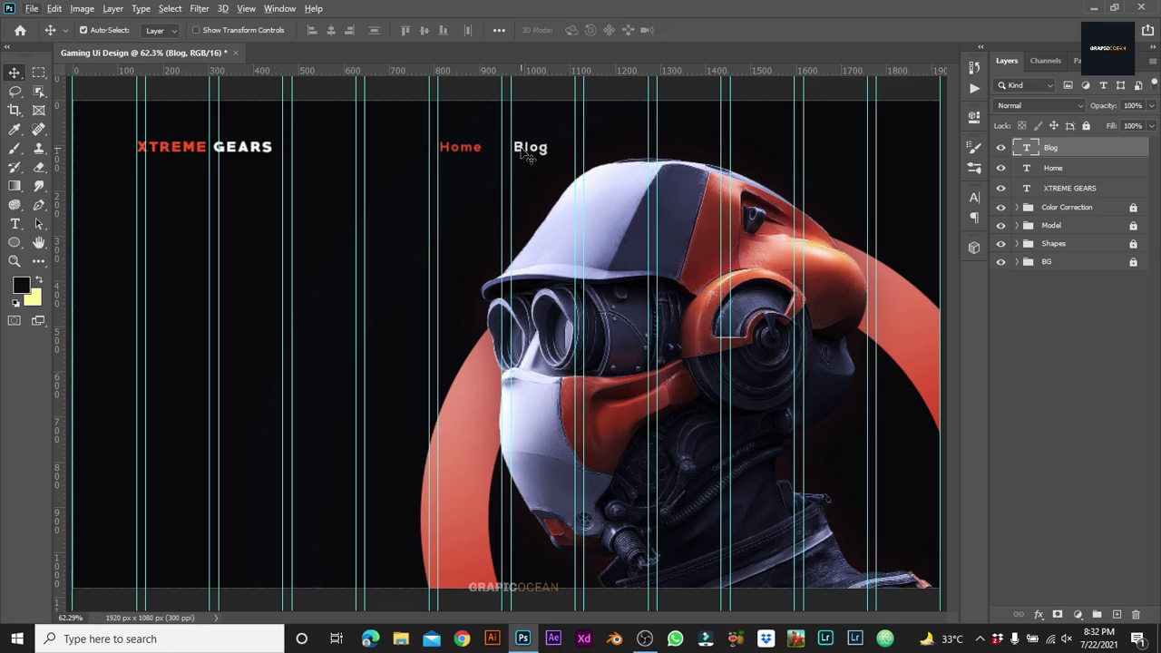
# Step: Duplicate Blog further right along the nav line and retype it as Shop
pyautogui.hotkey('ctrl', '1')
pyautogui.scroll(5, 384, 488)
pyautogui.hscroll(3, 272, 371)
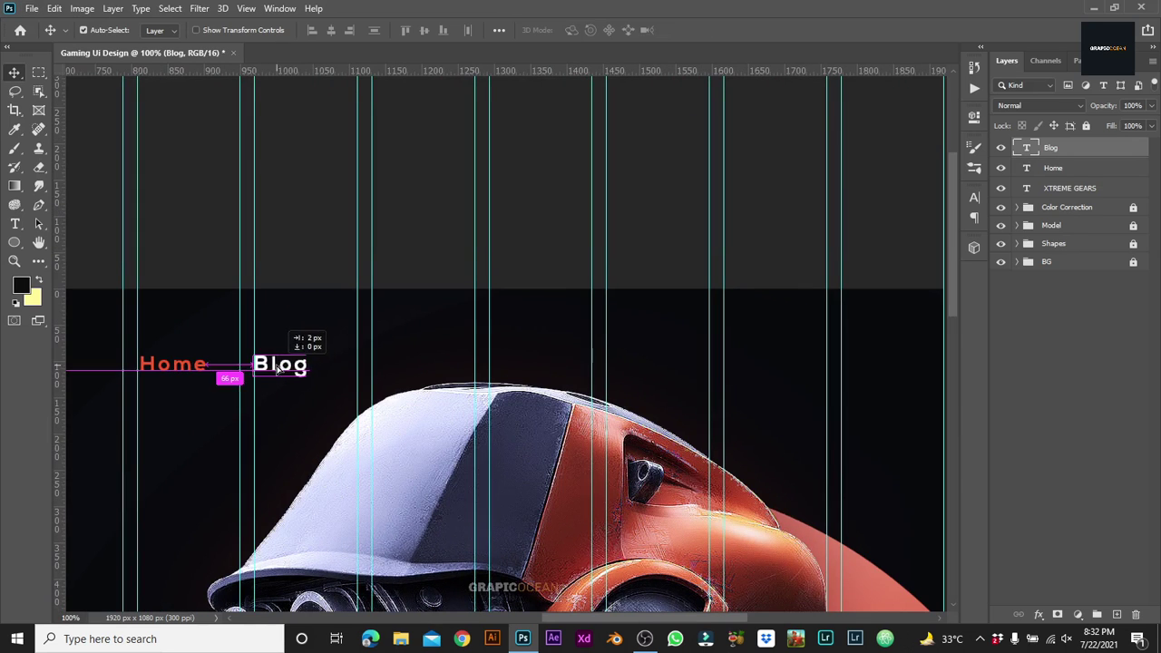
pyautogui.moveTo(283, 372)
pyautogui.mouseDown()
pyautogui.moveTo(272, 373)
pyautogui.moveTo(387, 382)
pyautogui.mouseUp()
pyautogui.press('t')
pyautogui.doubleClick(387, 365)
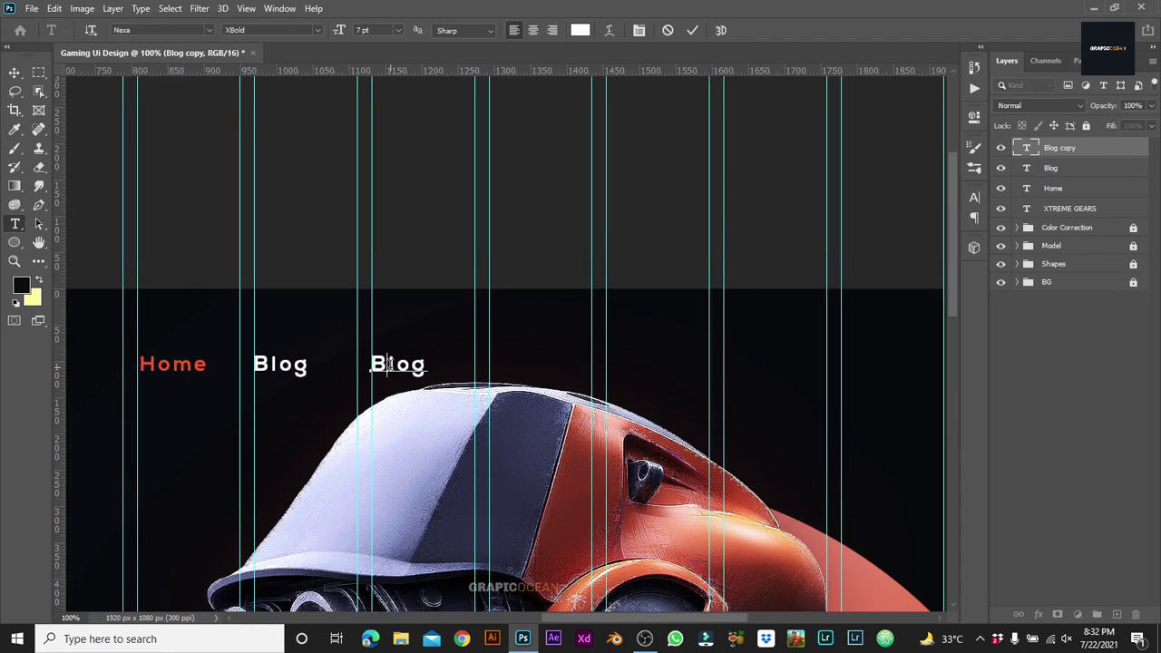
pyautogui.write('Shop')
pyautogui.press('Escape')
pyautogui.press('v')
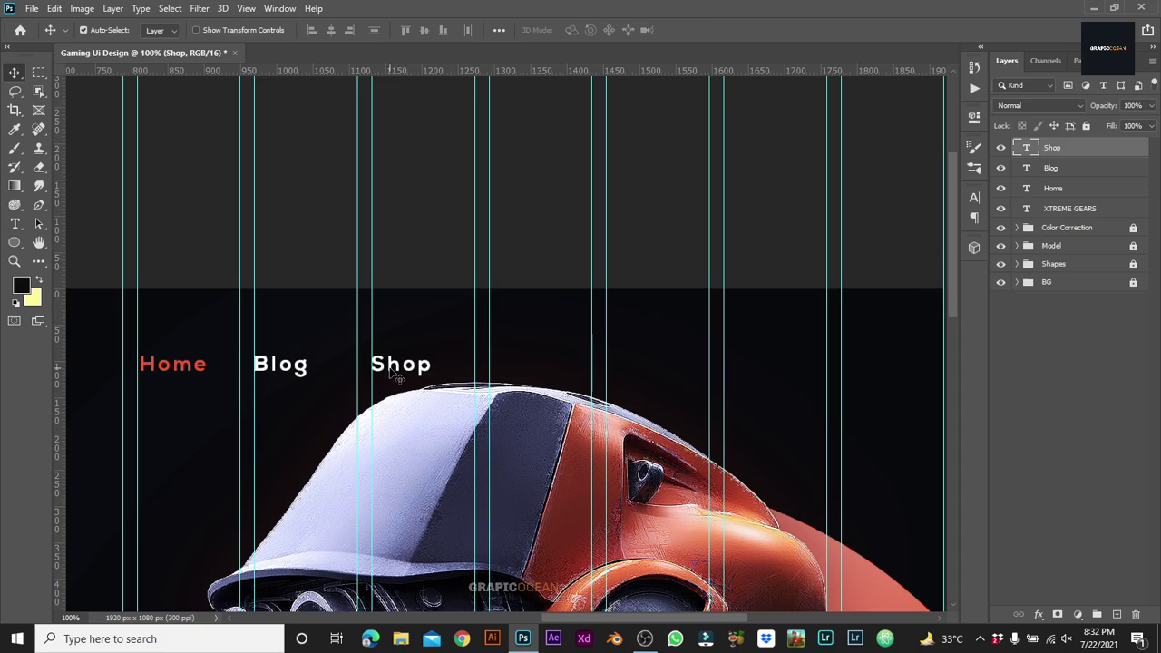
# Step: Duplicate Shop to the right, aligned on the nav line, and retype it as News
pyautogui.moveTo(399, 367); pyautogui.dragTo(525, 376)
pyautogui.press('t')
pyautogui.doubleClick(511, 365)
pyautogui.write('News')
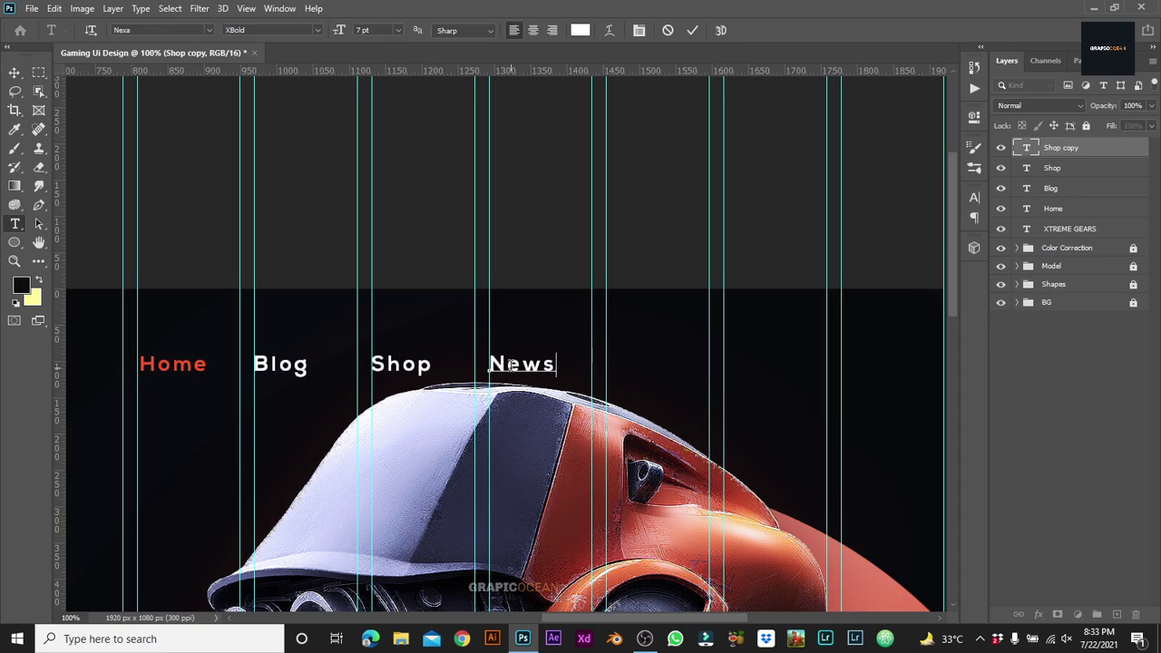
pyautogui.click(692, 29)
pyautogui.press('v')
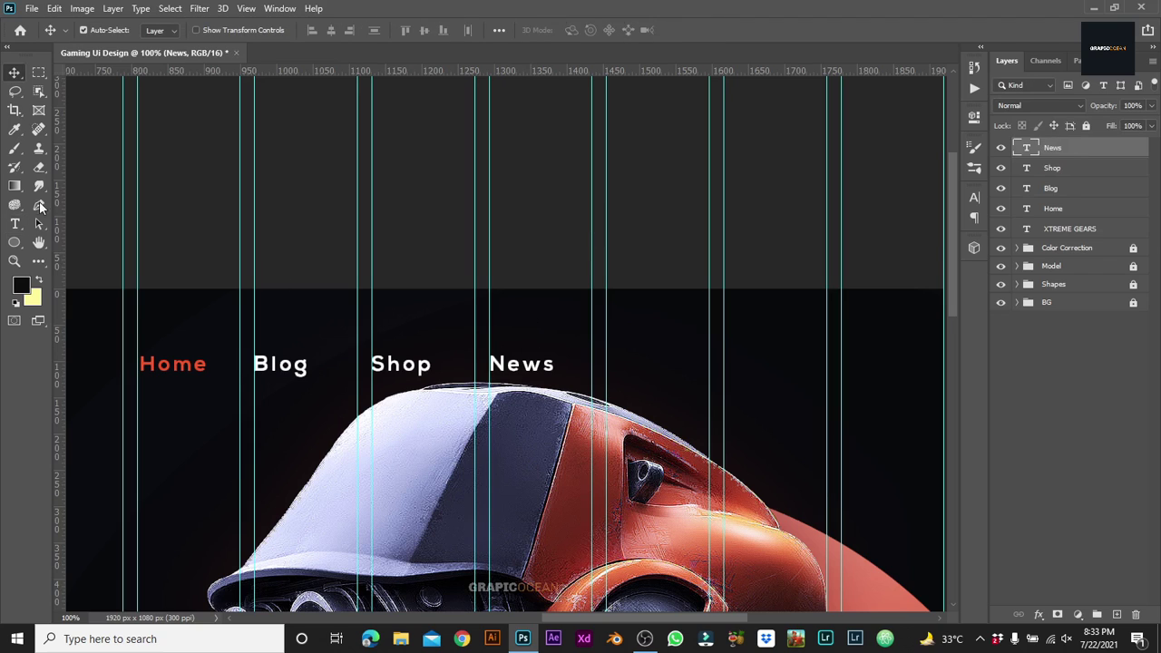
pyautogui.rightClick(14, 242)
pyautogui.click(72, 240)
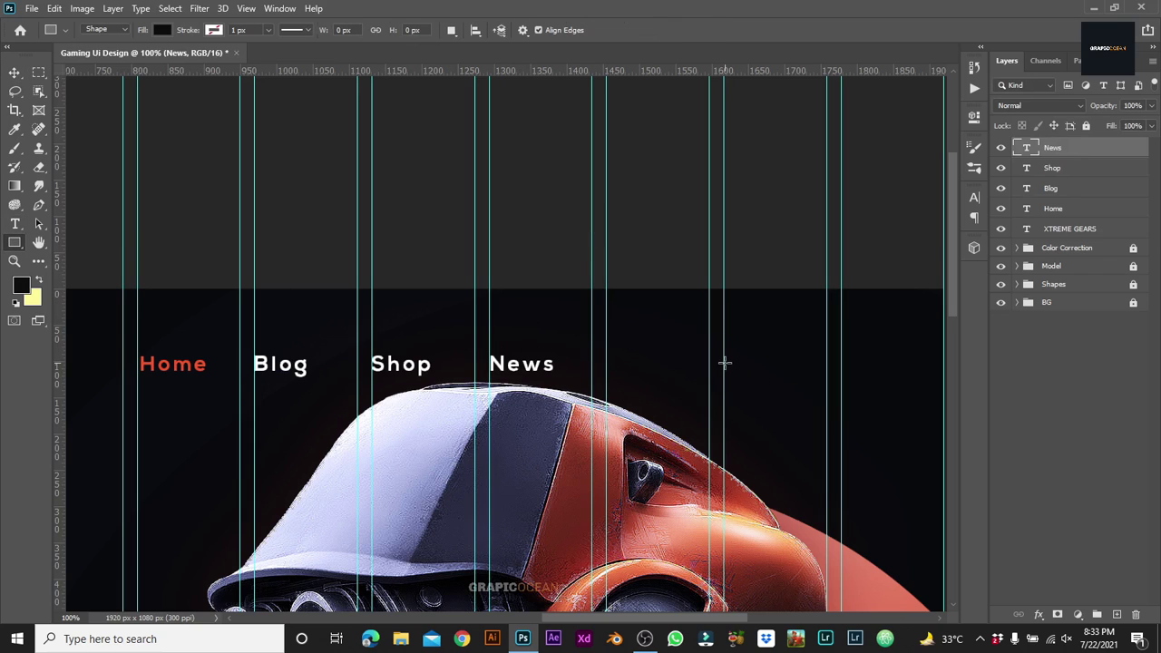
# Step: Draw a wide, thin box right of News with 15.5 px rounded corners
pyautogui.moveTo(724, 360); pyautogui.dragTo(873, 384)
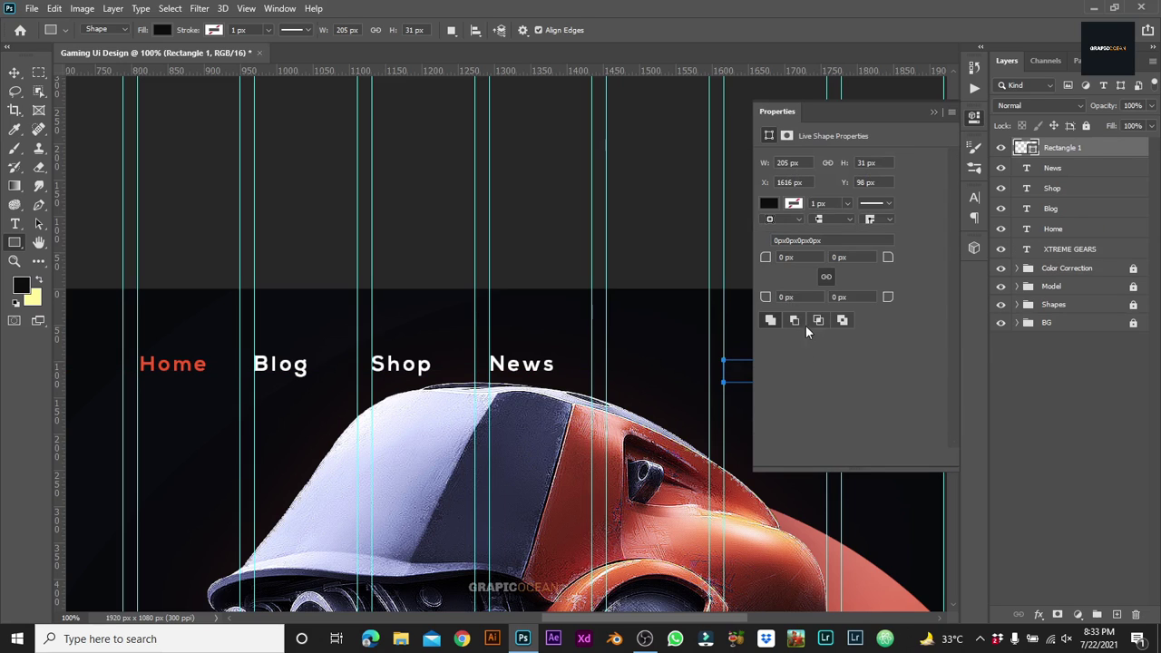
pyautogui.moveTo(786, 258); pyautogui.dragTo(841, 295)
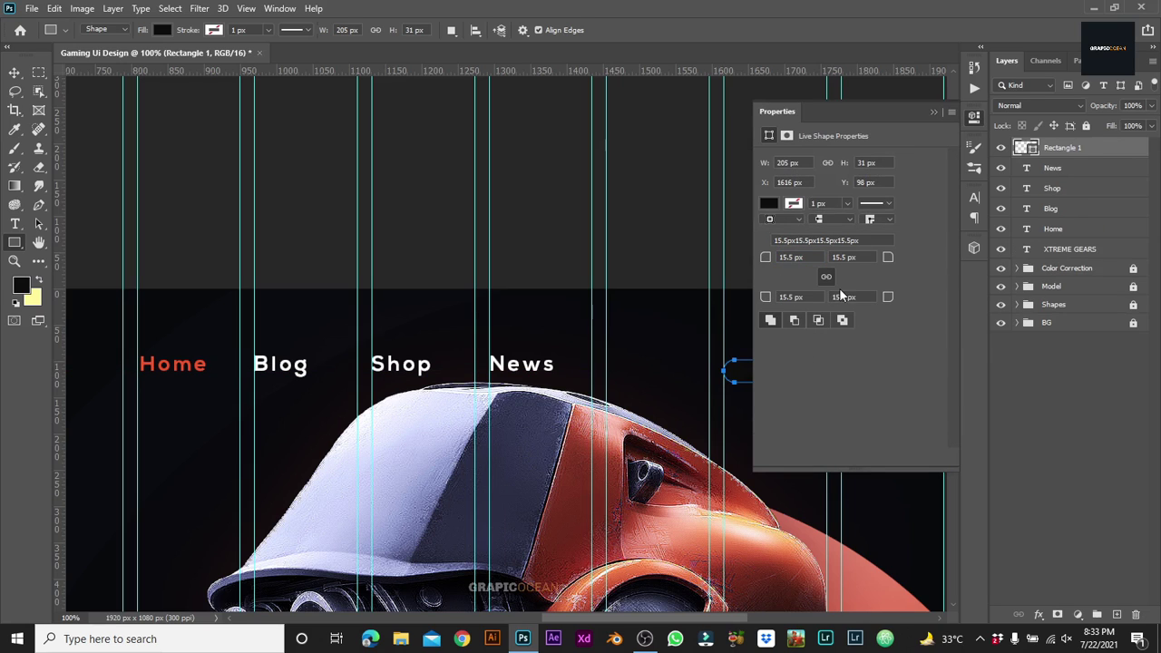
pyautogui.click(919, 134)
# Step: Give the box no fill and a red 2 px outline, then browse for the Search Icon file
pyautogui.click(165, 30)
pyautogui.click(78, 57)
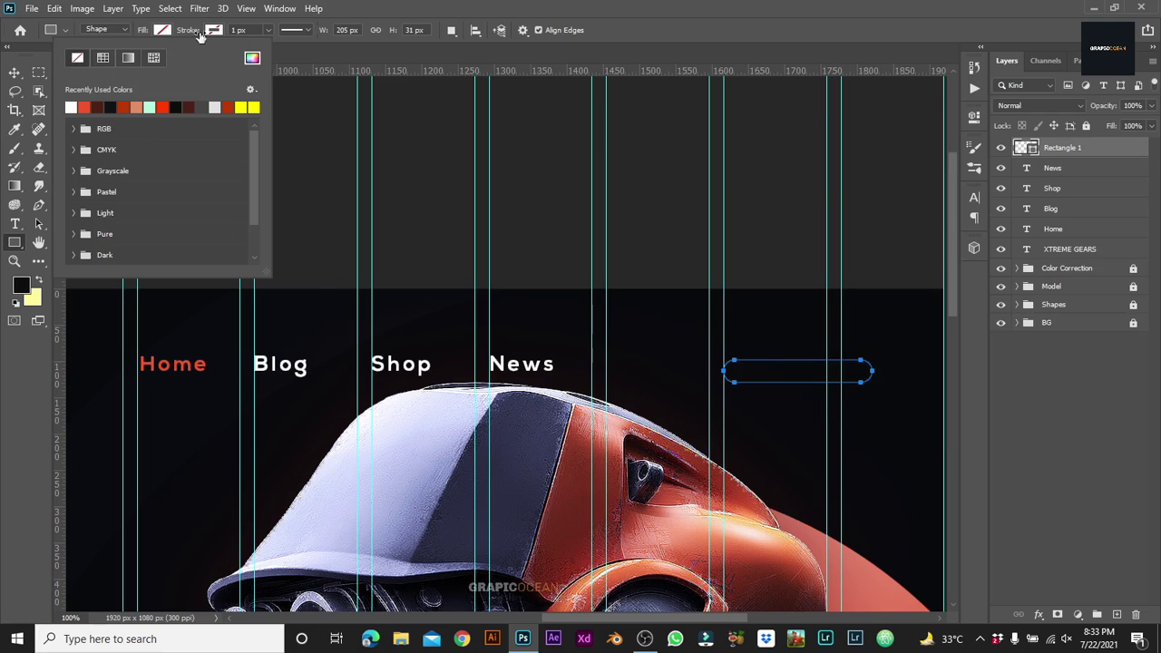
pyautogui.click(213, 30)
pyautogui.click(123, 108)
pyautogui.click(238, 30)
pyautogui.write('2')
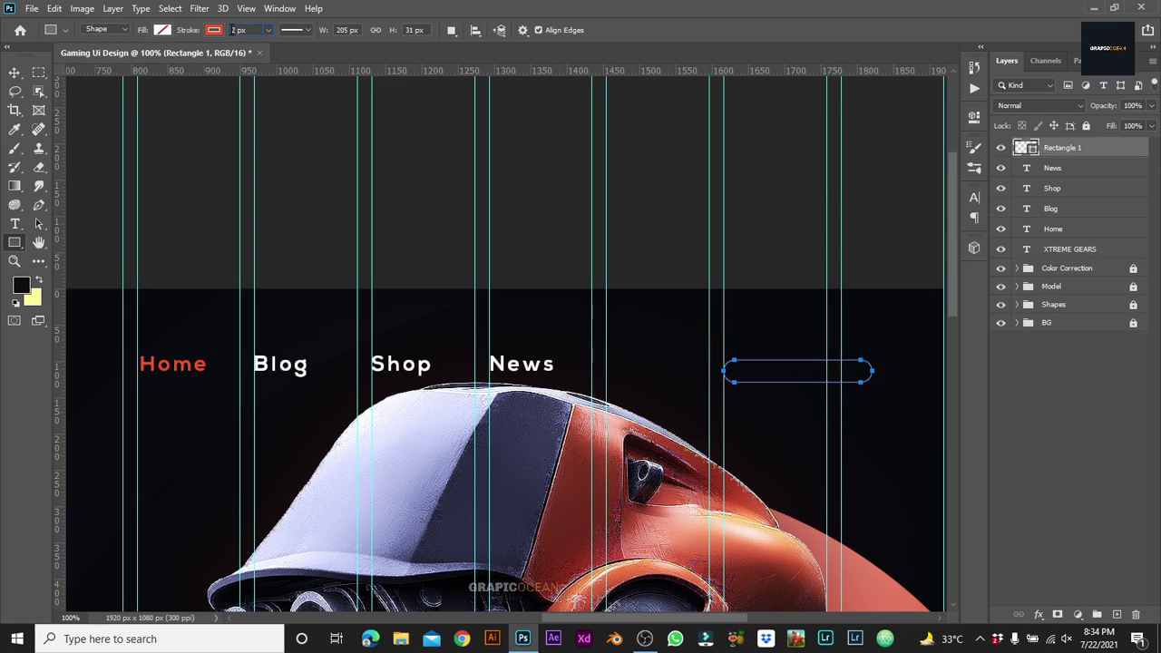
pyautogui.press('Return')
pyautogui.press('v')
pyautogui.click(31, 8)
pyautogui.click(54, 43)
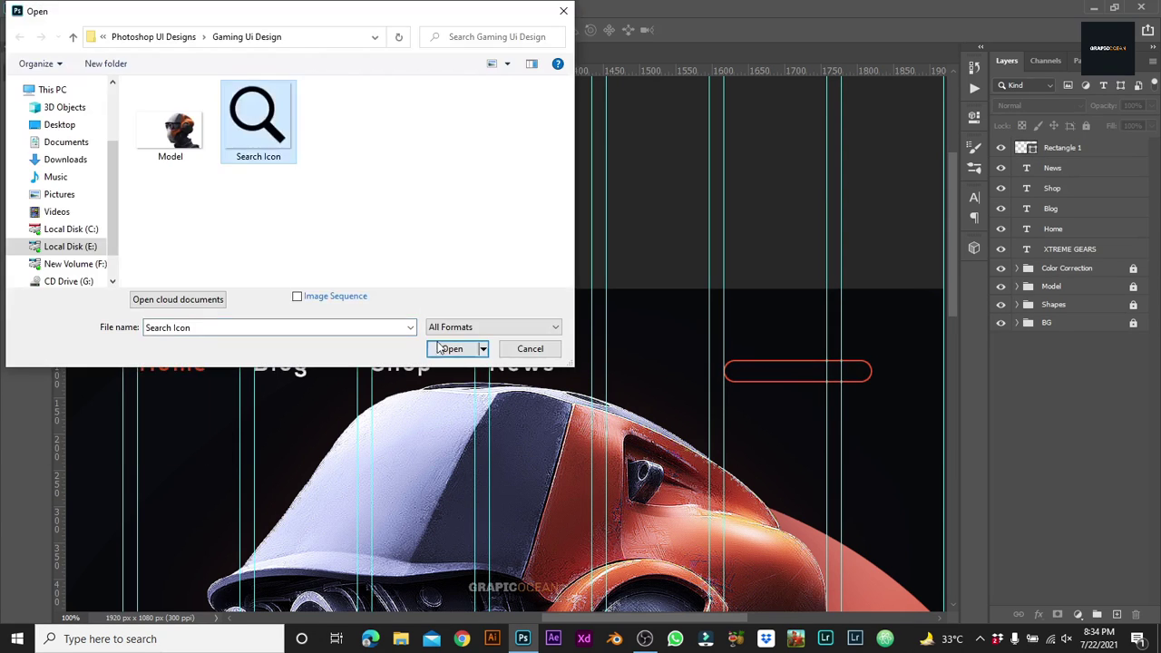
# Step: Place the Search Icon image into the design, scaled to 24 px inside the pill
pyautogui.click(451, 349)
pyautogui.moveTo(535, 372)
pyautogui.mouseDown()
pyautogui.moveTo(193, 59)
pyautogui.moveTo(574, 289)
pyautogui.mouseUp()
pyautogui.scroll(3, 562, 284)
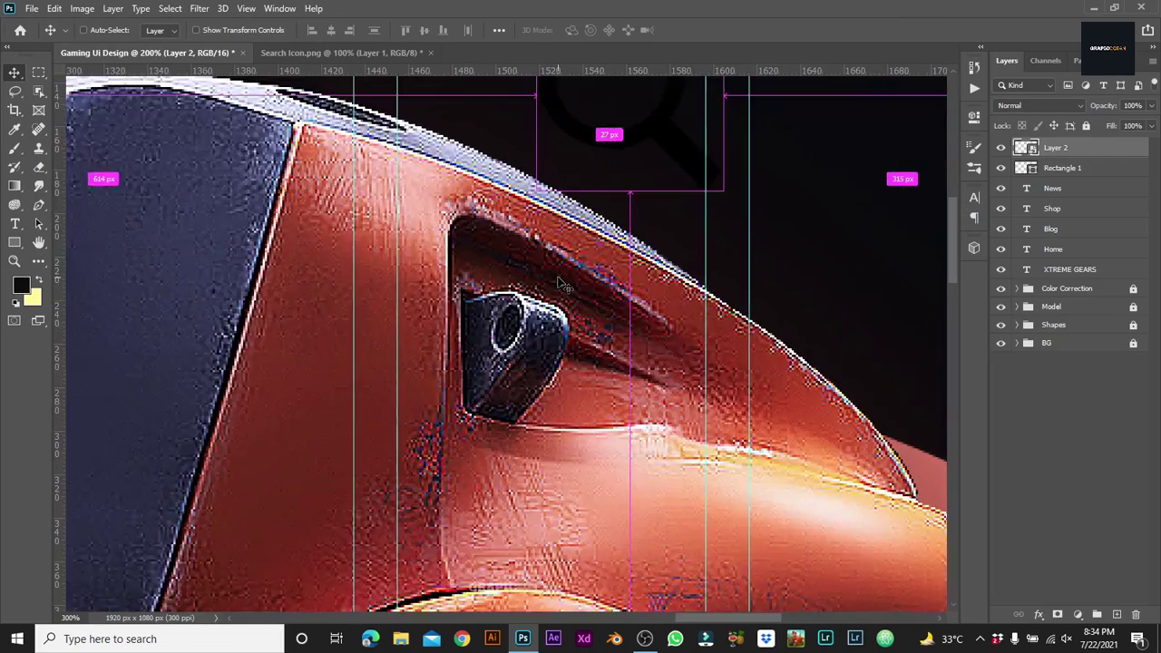
pyautogui.hotkey('ctrl', 't')
pyautogui.moveTo(466, 468)
pyautogui.mouseDown()
pyautogui.moveTo(260, 260)
pyautogui.moveTo(562, 260)
pyautogui.mouseUp()
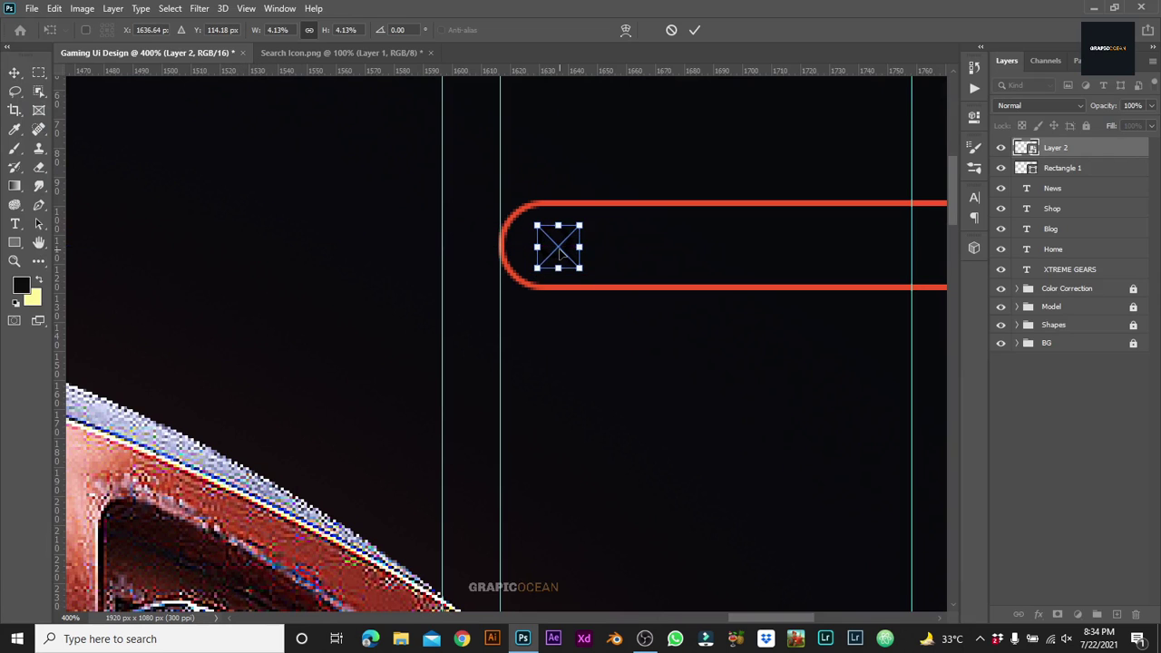
pyautogui.click(695, 30)
# Step: Add a red Color Overlay effect to the icon layer (Layer 2)
pyautogui.rightClick(1107, 153)
pyautogui.click(956, 14)
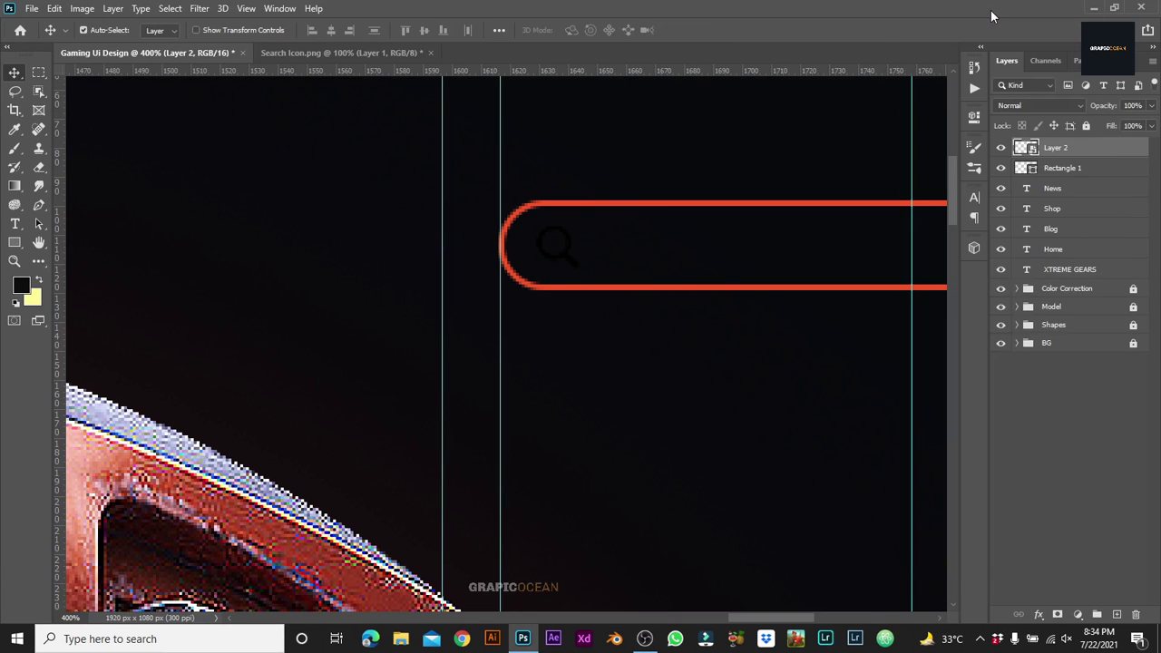
pyautogui.click(525, 423)
pyautogui.click(830, 420)
pyautogui.click(827, 138)
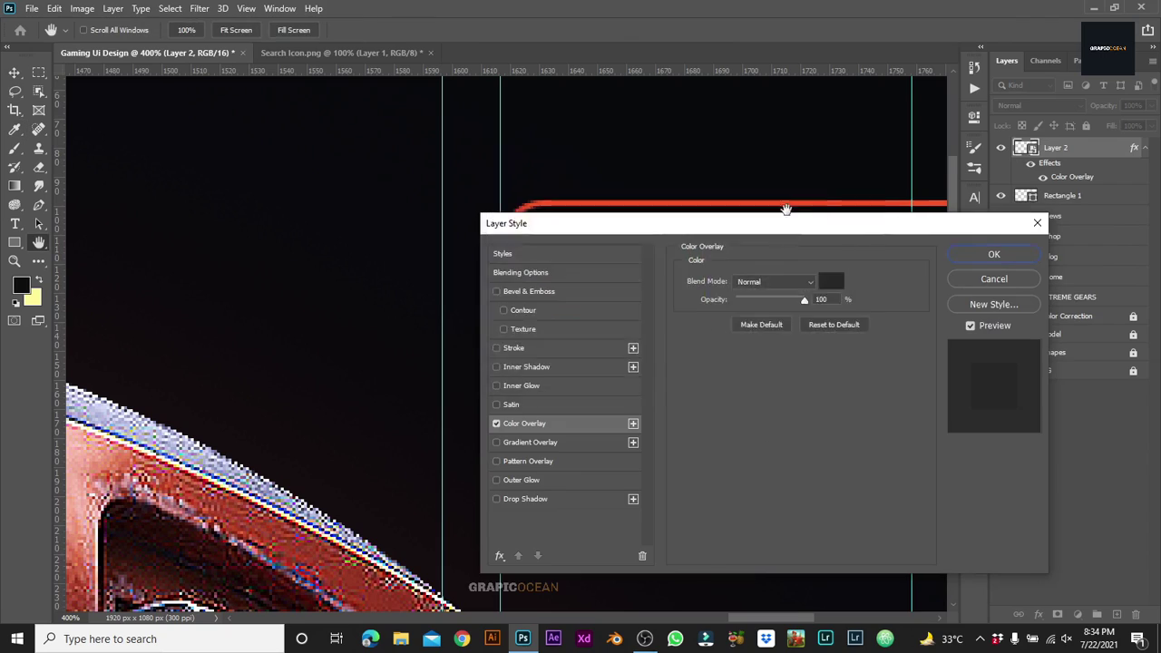
pyautogui.moveTo(690, 222); pyautogui.dragTo(690, 348)
pyautogui.click(993, 374)
pyautogui.hotkey('ctrl', '1')
# Step: Align the Home link to the guide and draw a thin red underline bar beneath it
pyautogui.hotkey('ctrl', '-')
pyautogui.hotkey('ctrl', '-')
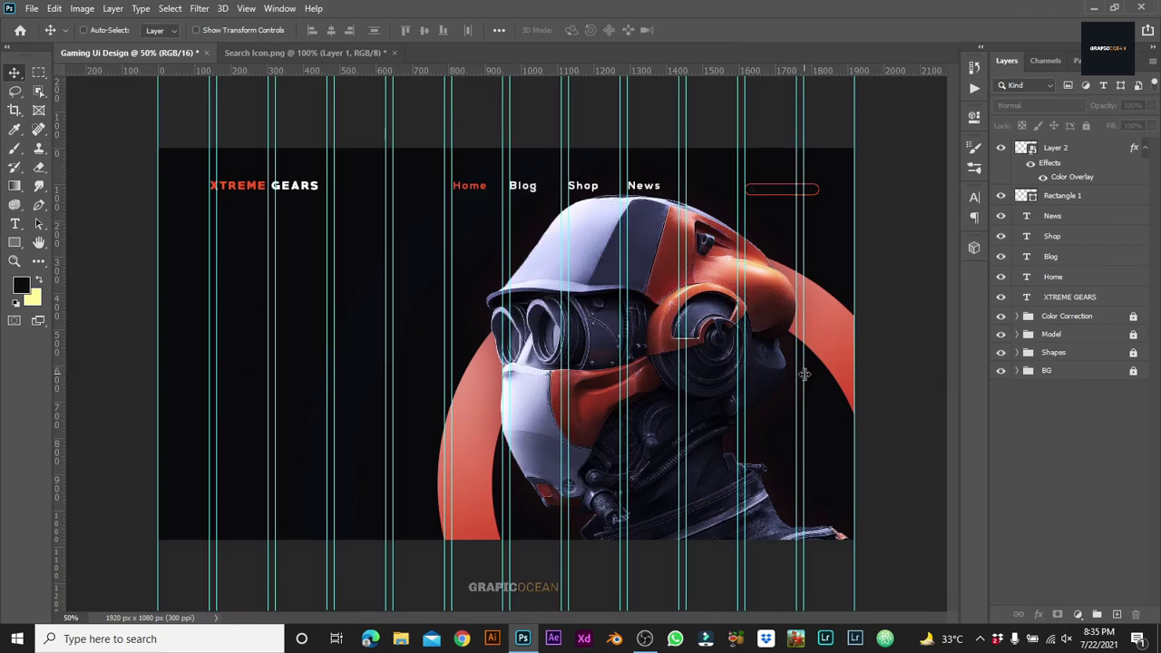
pyautogui.scroll(2, 648, 169)
pyautogui.scroll(3, 539, 389)
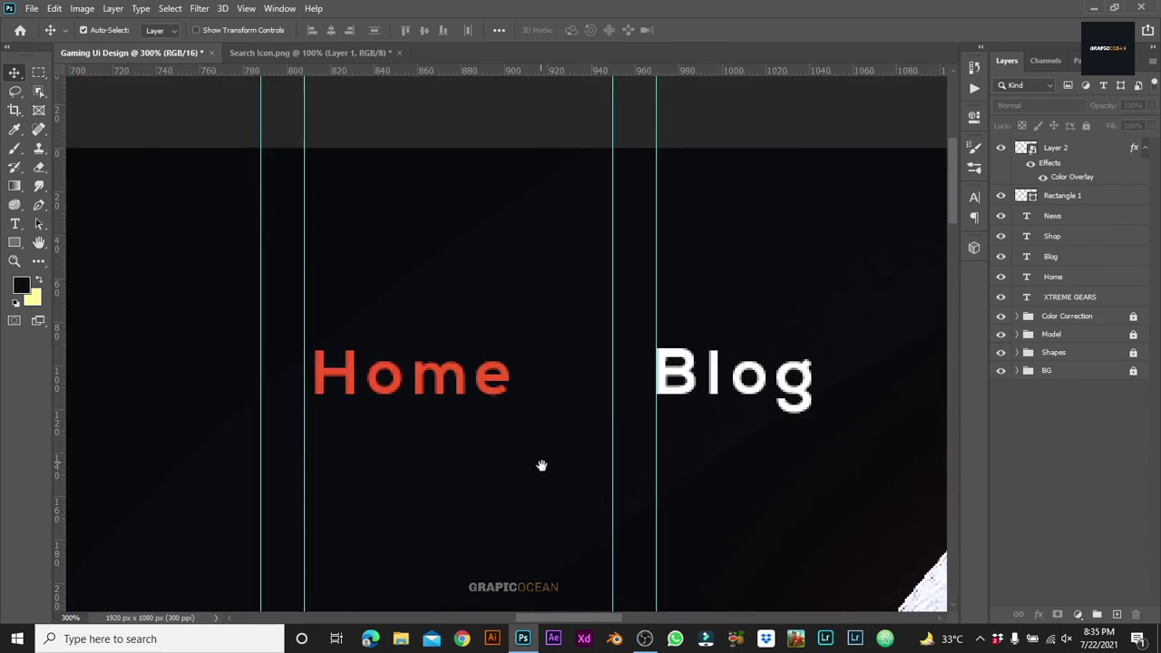
pyautogui.moveTo(426, 324)
pyautogui.mouseDown()
pyautogui.moveTo(416, 324)
pyautogui.moveTo(576, 346)
pyautogui.mouseUp()
pyautogui.press('u')
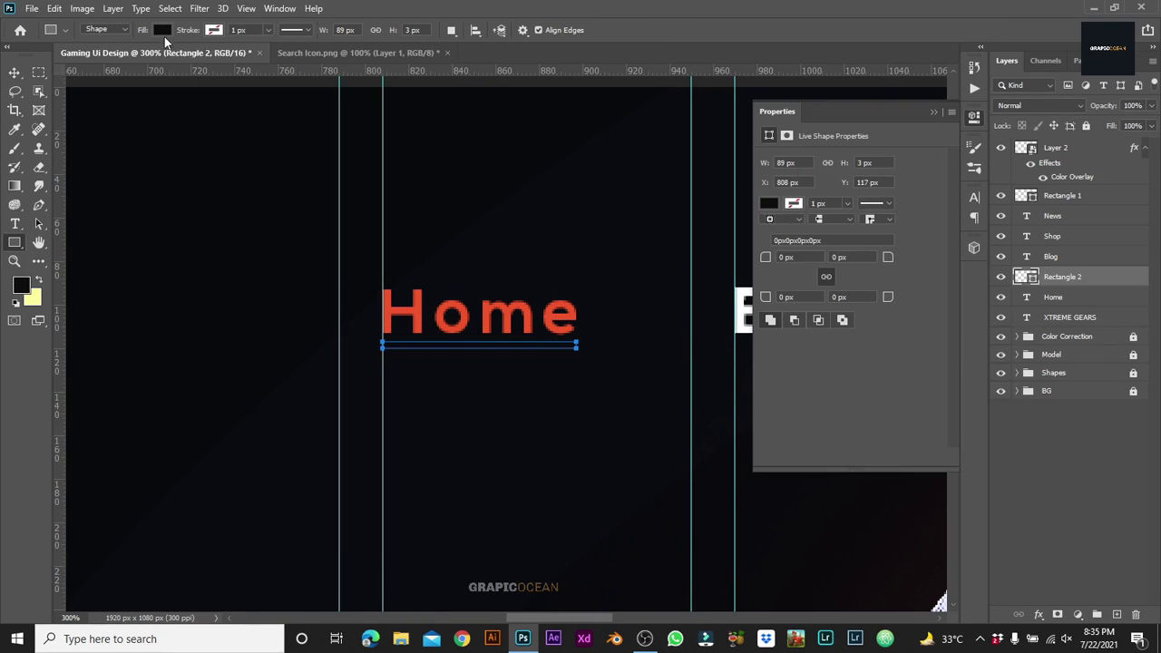
pyautogui.click(162, 30)
pyautogui.click(86, 107)
pyautogui.press('Escape')
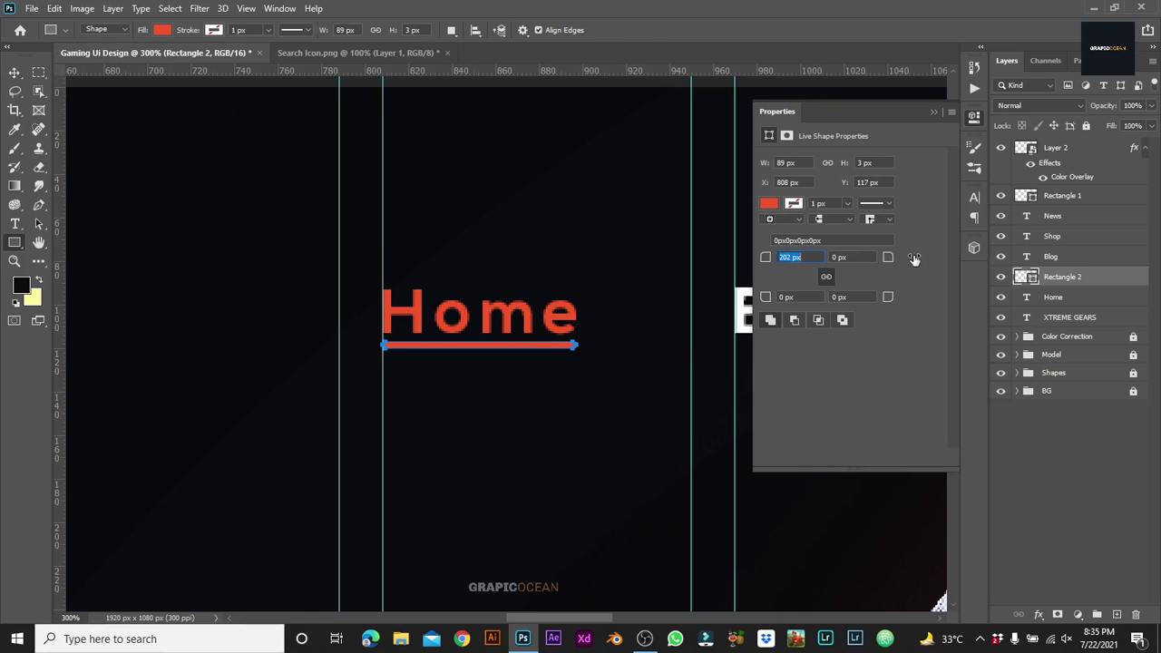
pyautogui.press('v')
pyautogui.click(245, 179)
# Step: Put the XTREME GEARS logo text into a group named 'Logo'
pyautogui.hotkey('ctrl', '0')
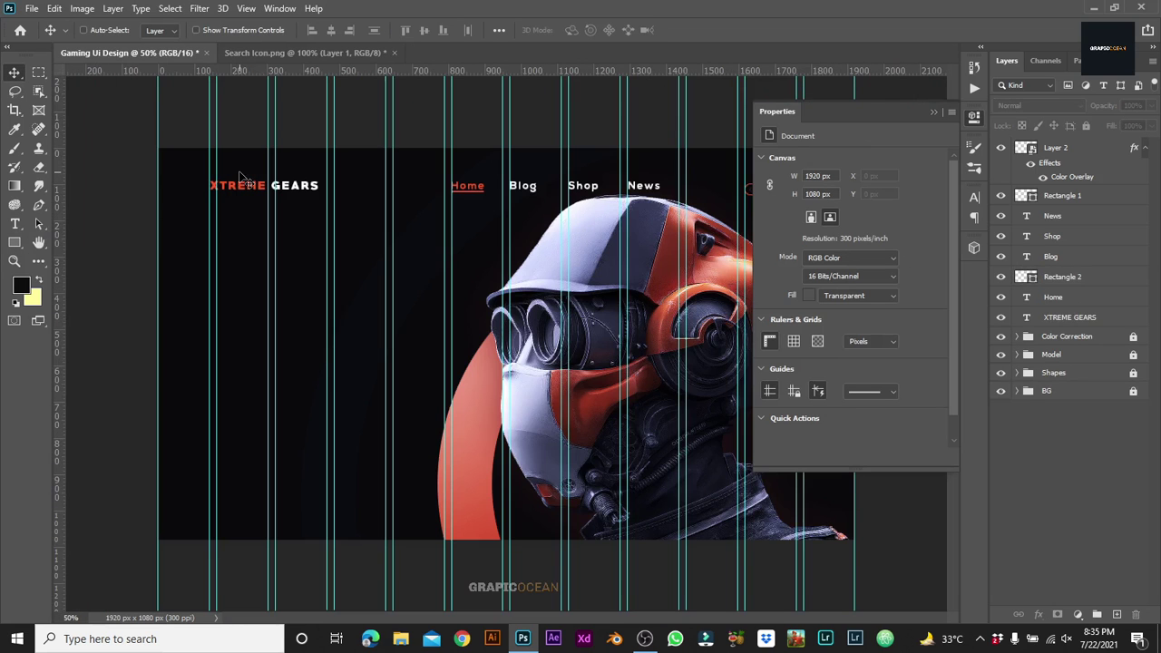
pyautogui.click(936, 112)
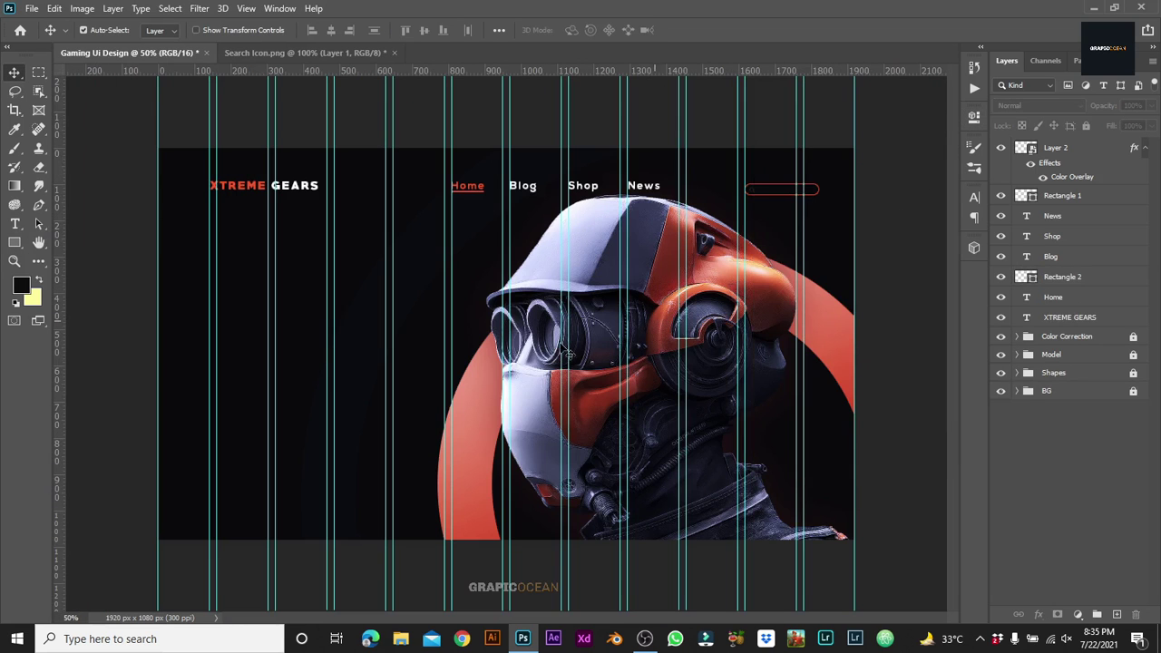
pyautogui.click(1107, 319)
pyautogui.hotkey('ctrl', 'g')
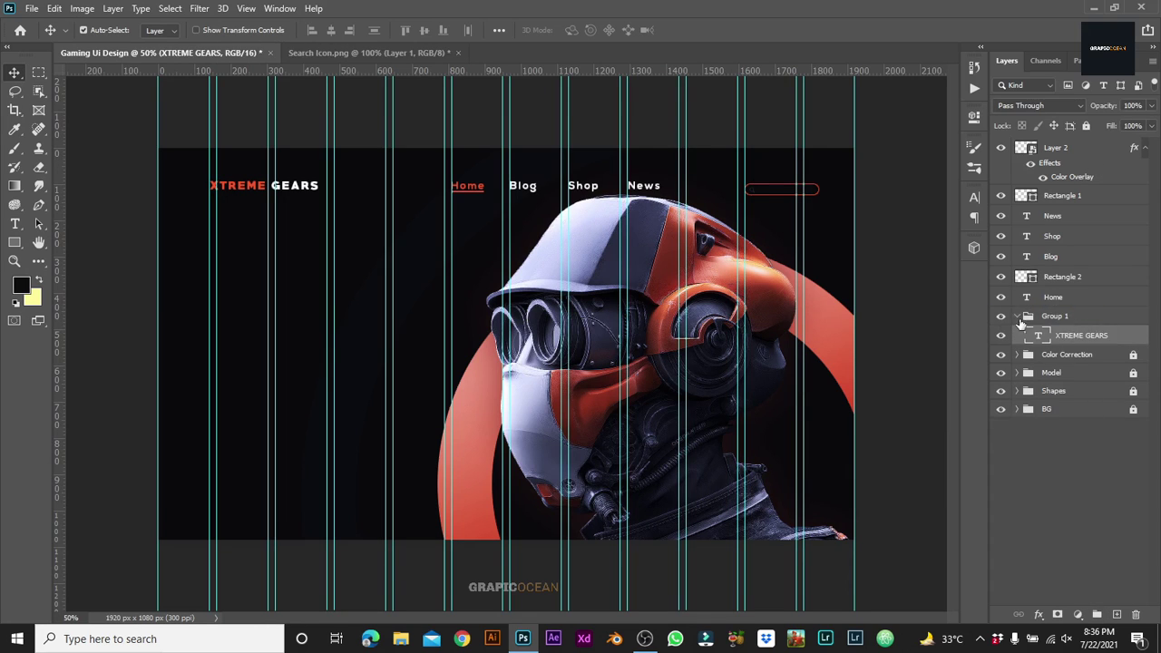
pyautogui.click(1019, 317)
pyautogui.doubleClick(1056, 316)
pyautogui.press('Return')
# Step: Group the nav layers from Layer 2 to Home into a group named 'Nav Bar'
pyautogui.click(1076, 301)
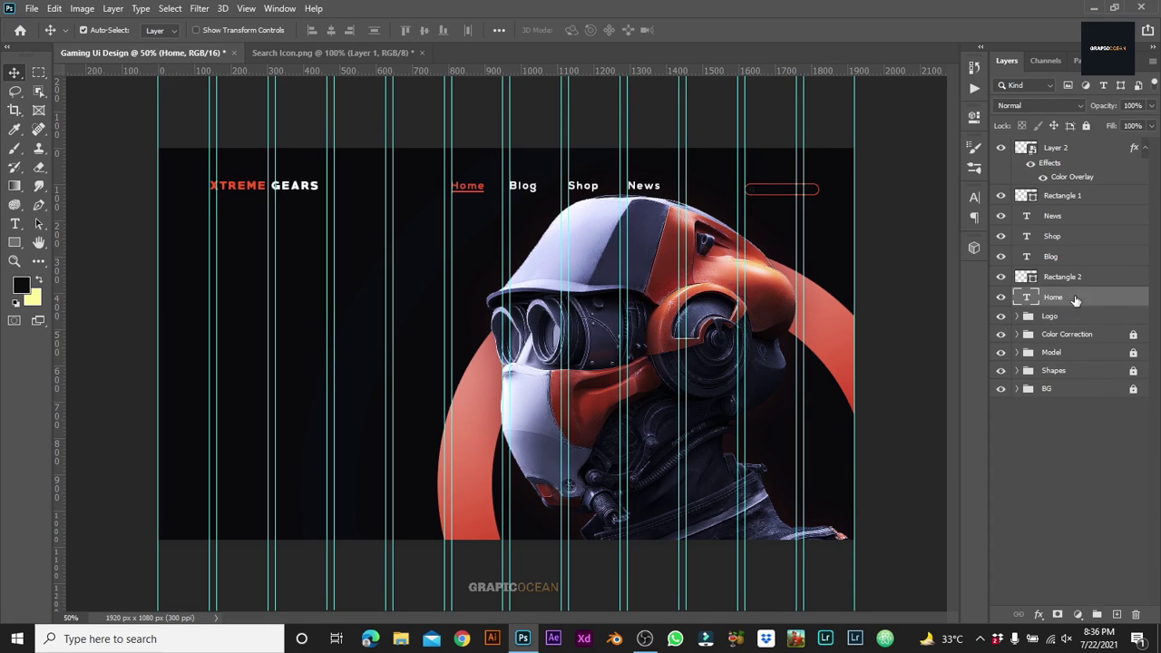
pyautogui.keyDown('shift'); pyautogui.click(1091, 150); pyautogui.keyUp('shift')
pyautogui.hotkey('ctrl', 'g')
pyautogui.doubleClick(1061, 148)
pyautogui.write('Nav')
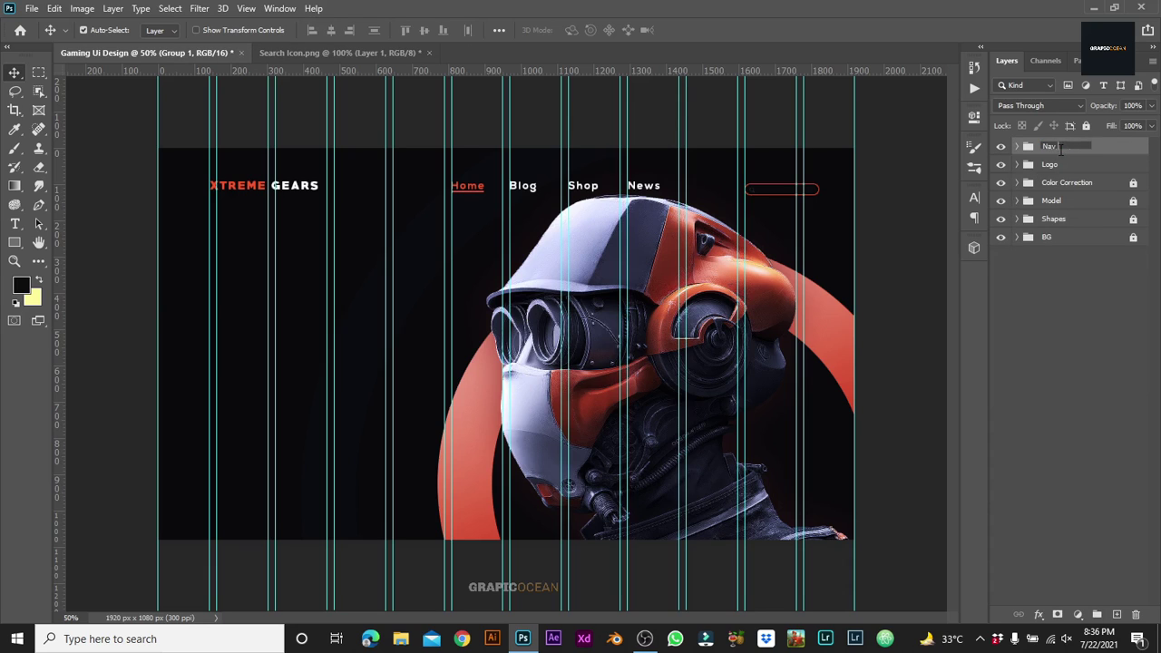
pyautogui.write(' Bar')
pyautogui.press('Return')
pyautogui.click(885, 469)
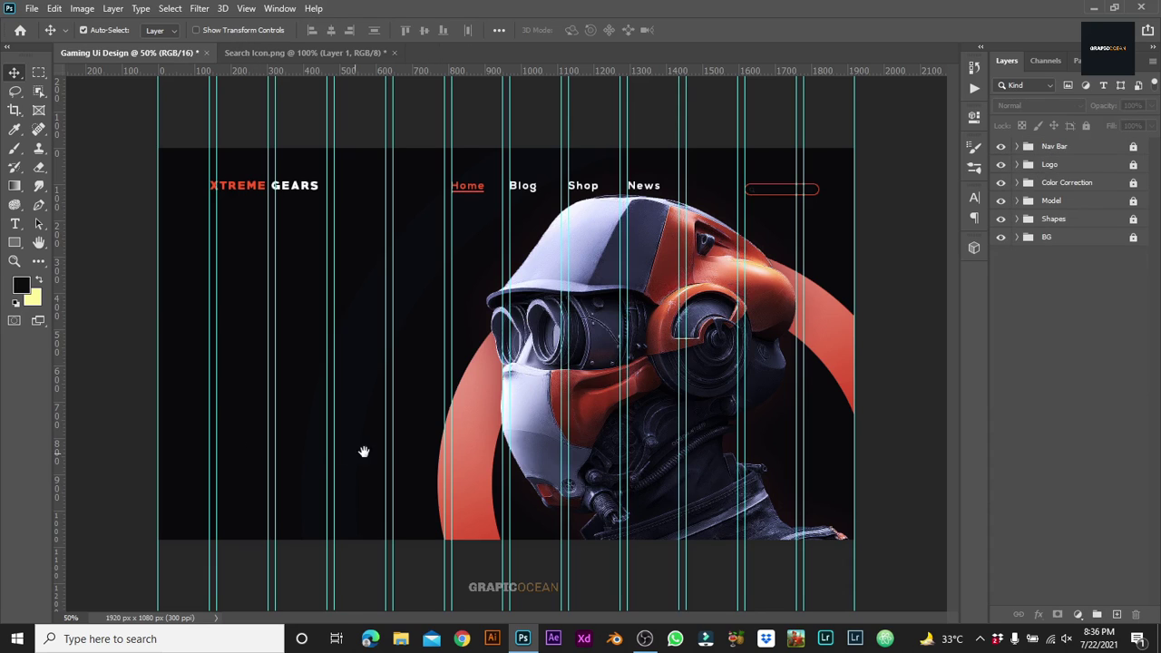
# Step: Add the XTREME-X47 headline as a new text layer on the left side
pyautogui.press('t')
pyautogui.click(227, 318)
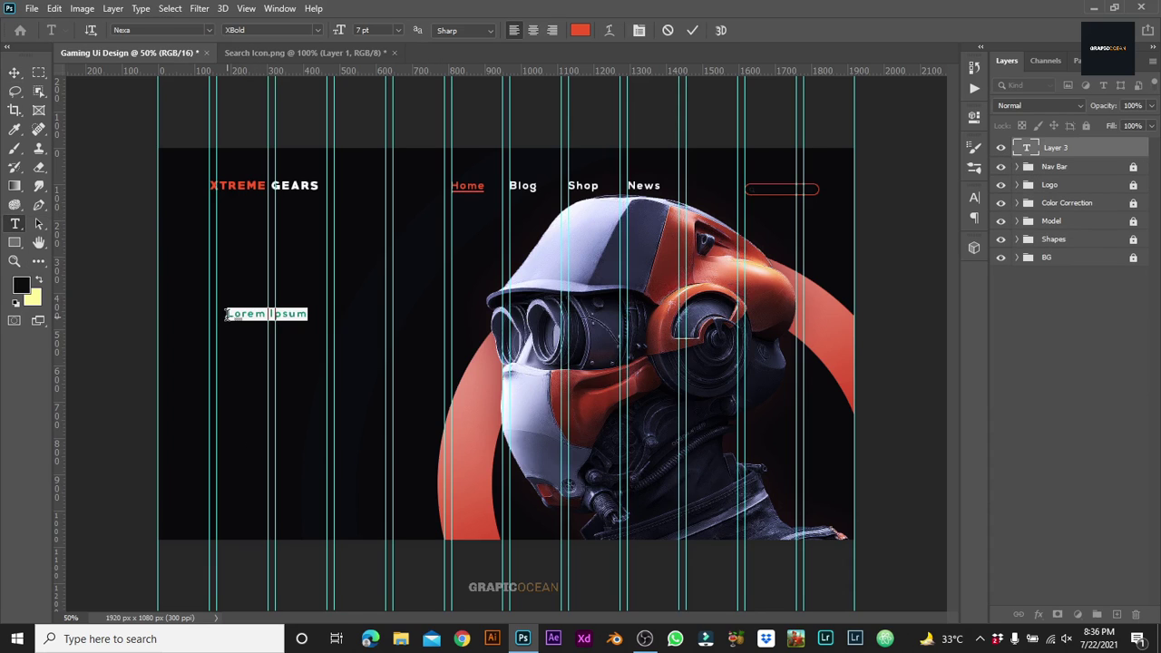
pyautogui.write('XTREME-X47')
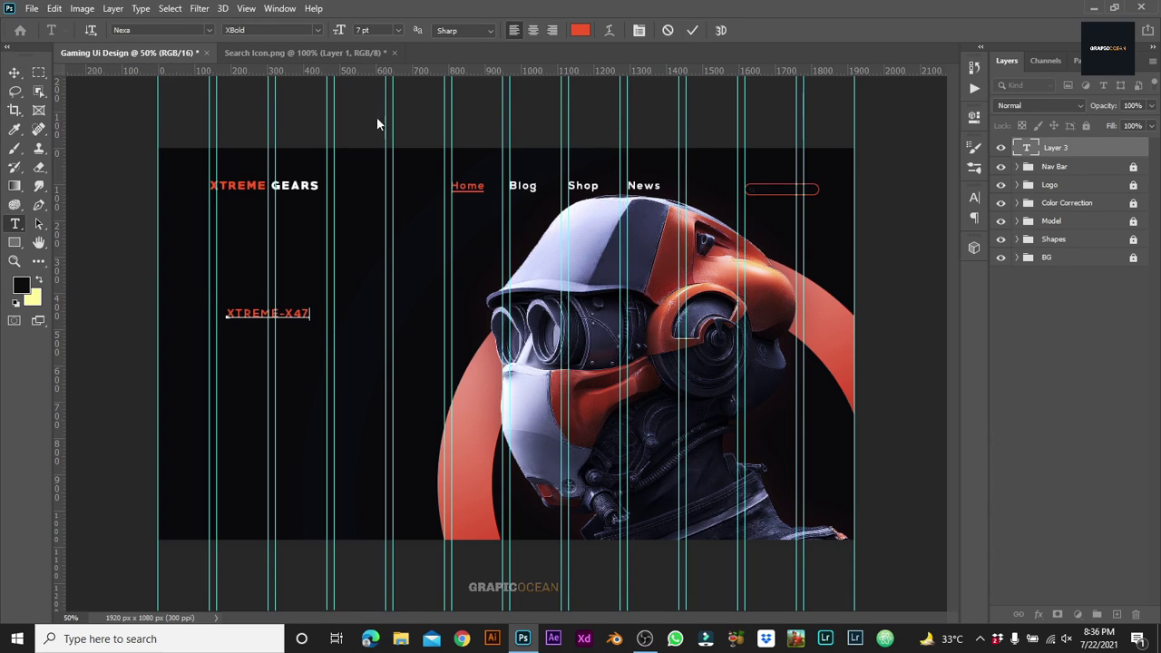
pyautogui.write('CHAM')
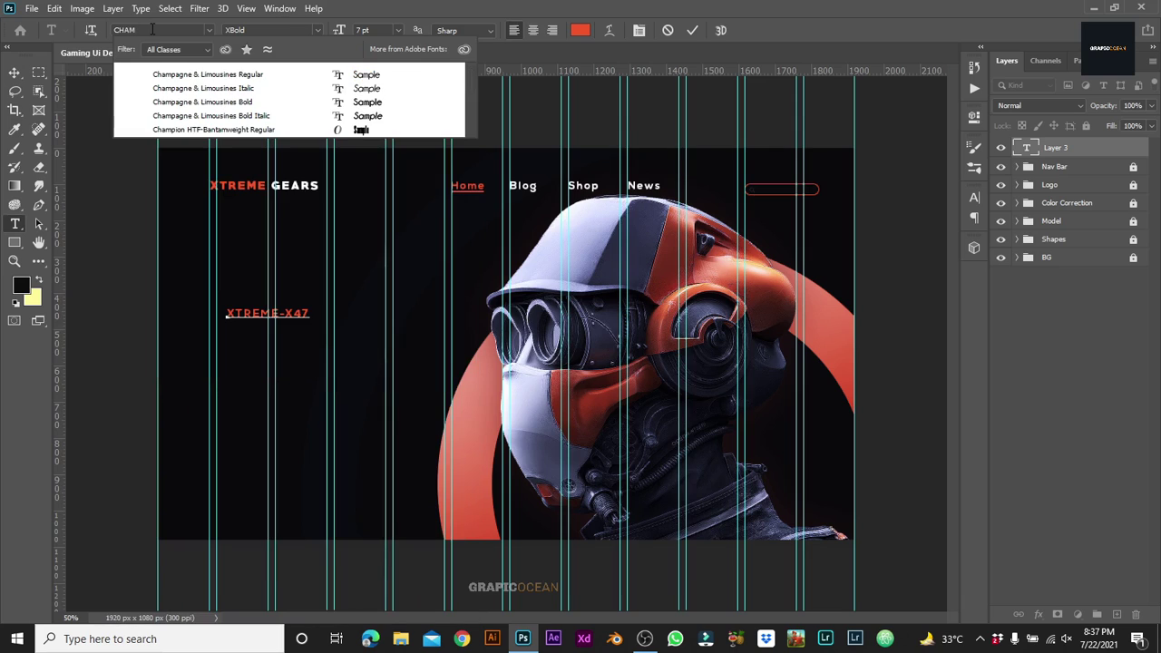
pyautogui.press('Escape')
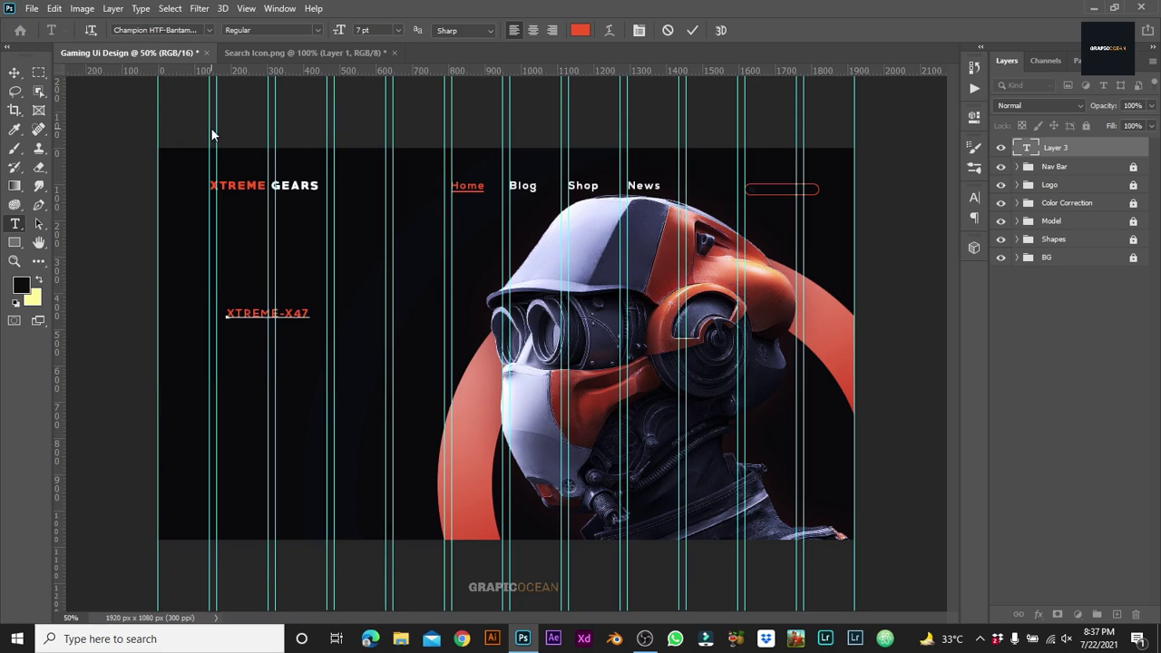
pyautogui.press('Escape')
pyautogui.press('v')
pyautogui.doubleClick(295, 319)
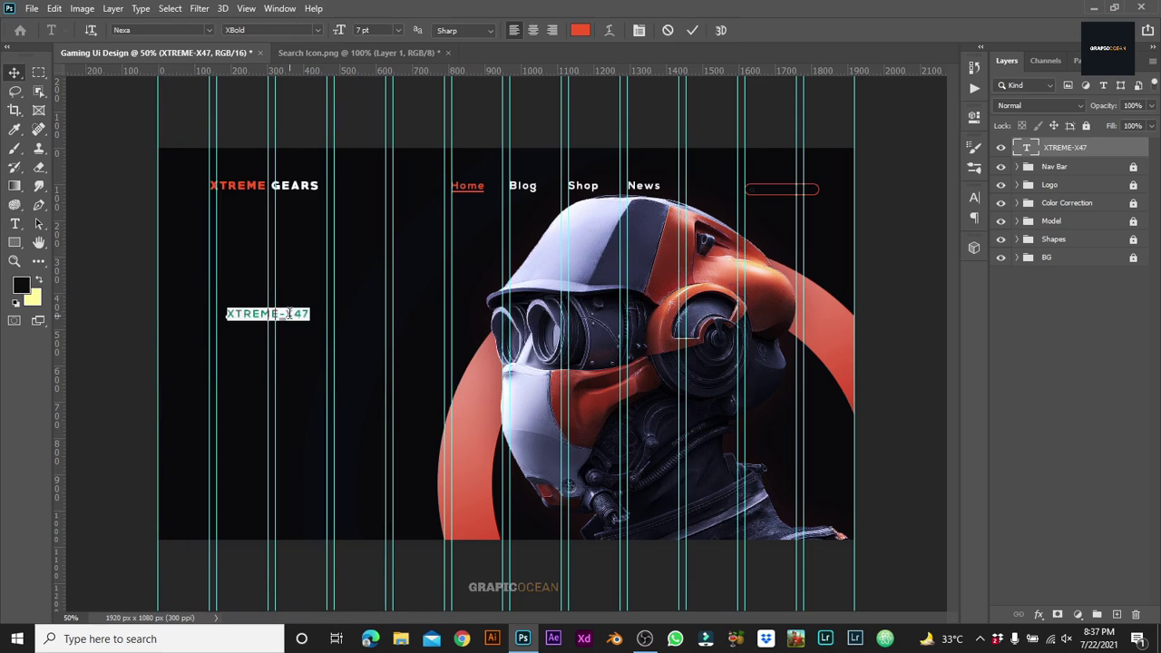
pyautogui.press('Escape')
# Step: Set the headline font to Champion HTF-Bantamweight at 40 pt
pyautogui.doubleClick(297, 320)
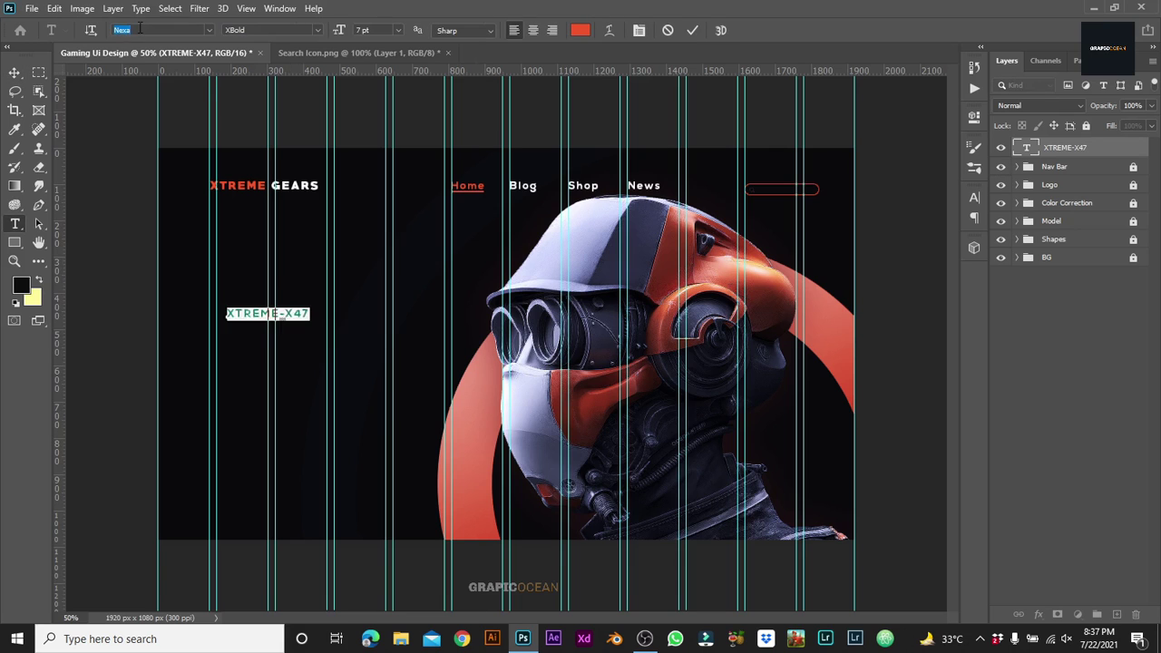
pyautogui.click(209, 30)
pyautogui.press('Escape')
pyautogui.click(366, 30)
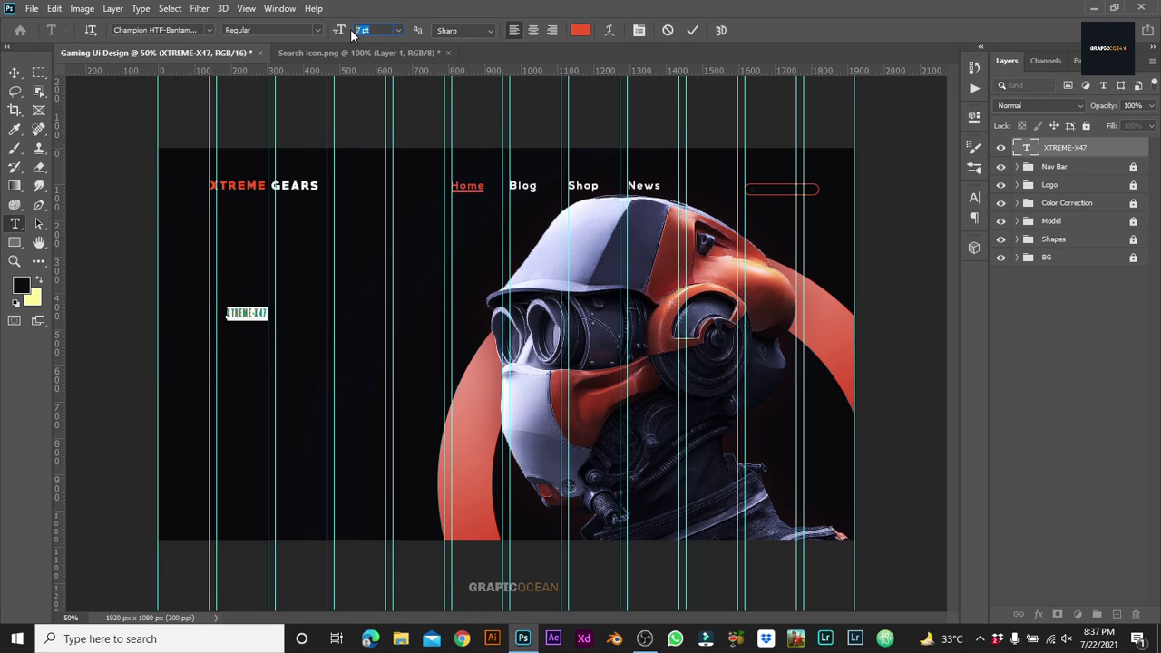
pyautogui.write('50')
pyautogui.press('Return')
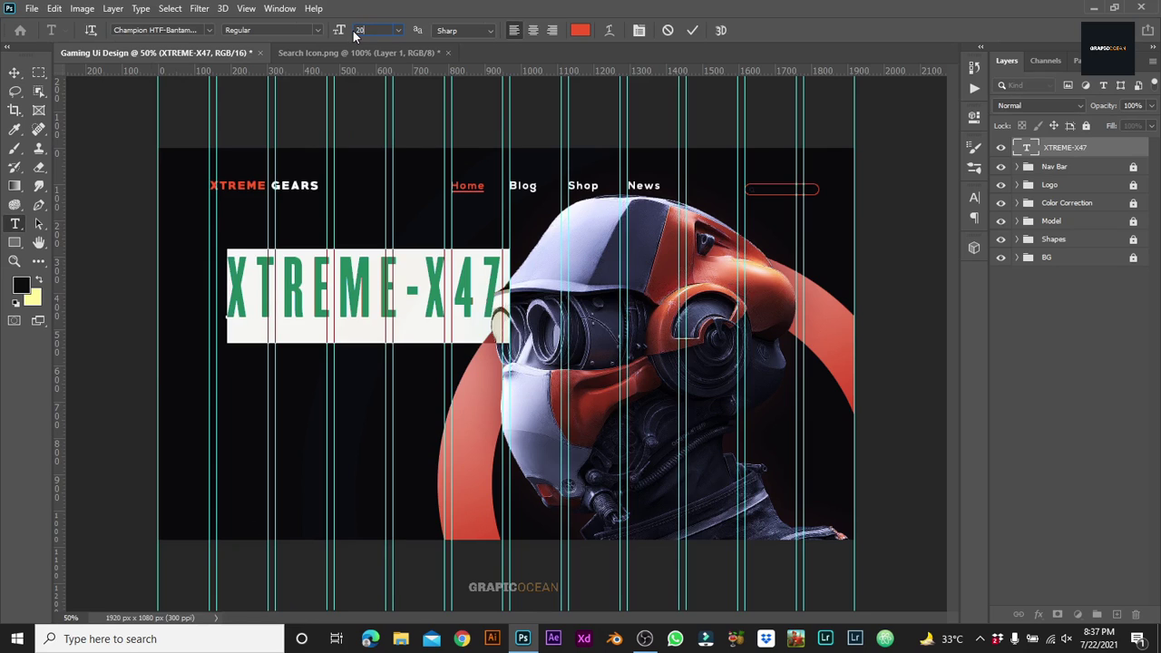
pyautogui.press('Return')
pyautogui.write('40')
pyautogui.press('Return')
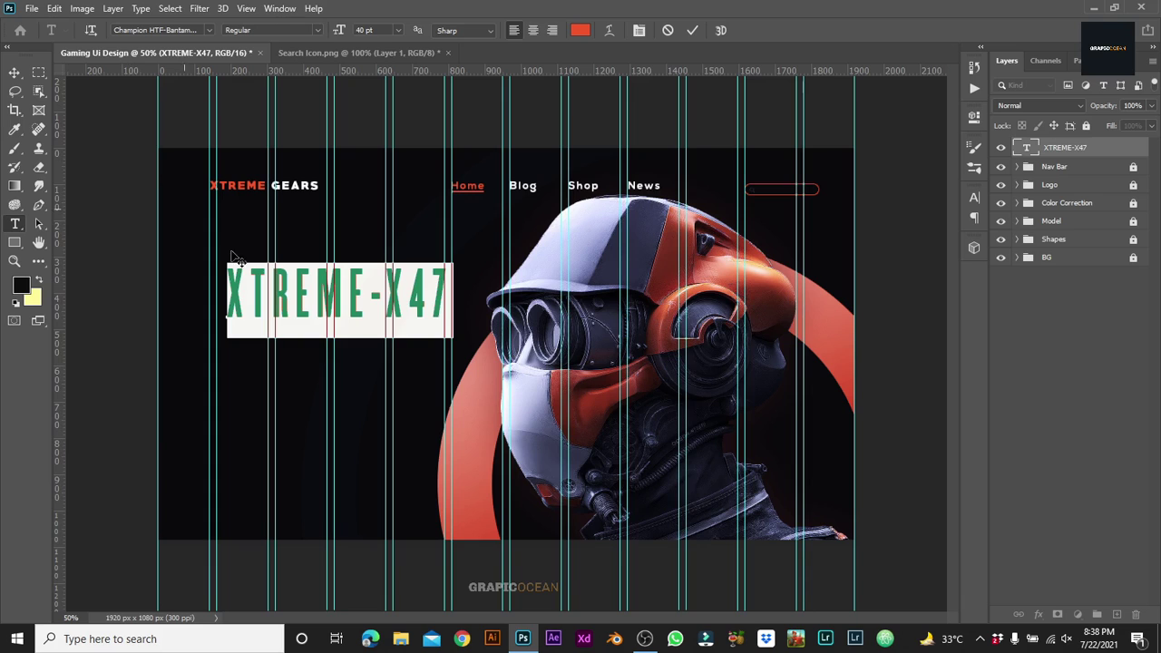
pyautogui.click(692, 30)
# Step: Move the headline left onto the guide and adjust its tracking in the Character panel
pyautogui.press('v')
pyautogui.moveTo(356, 315); pyautogui.dragTo(344, 314)
pyautogui.click(975, 197)
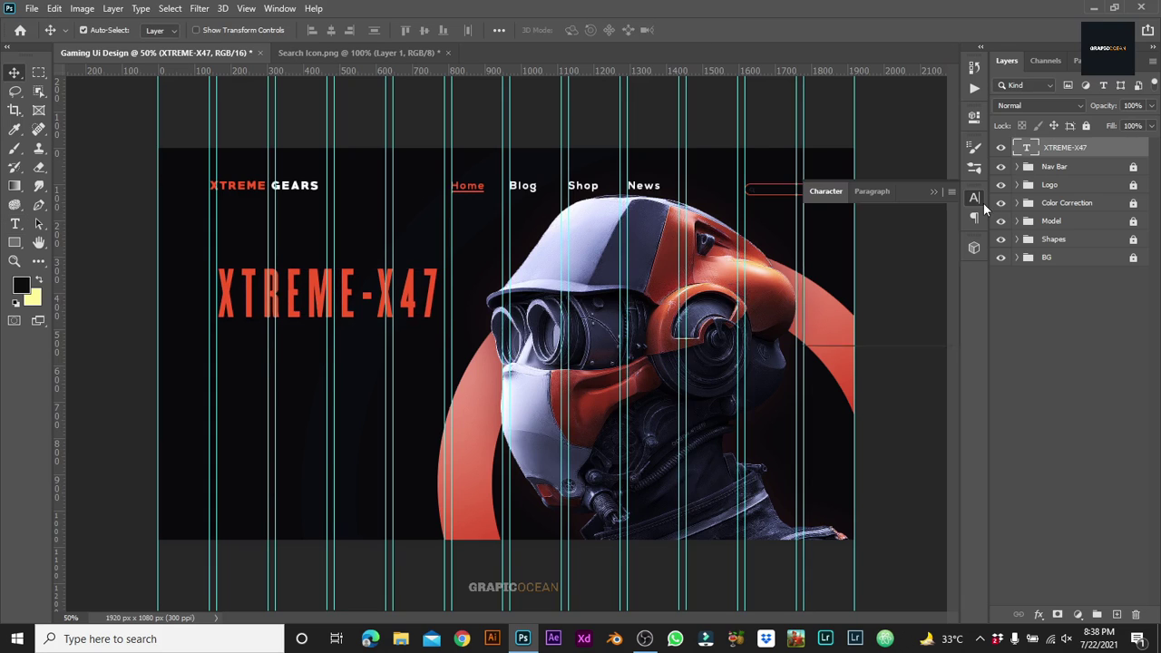
pyautogui.write('0')
pyautogui.press('Return')
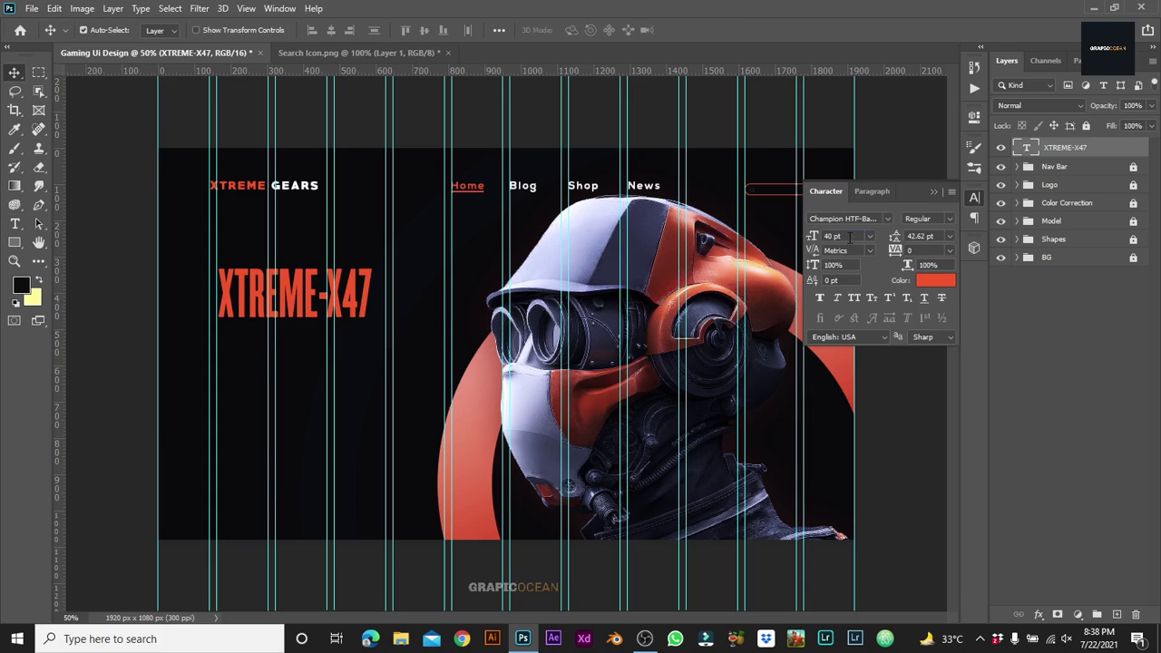
pyautogui.write('0')
pyautogui.press('Return')
pyautogui.click(933, 192)
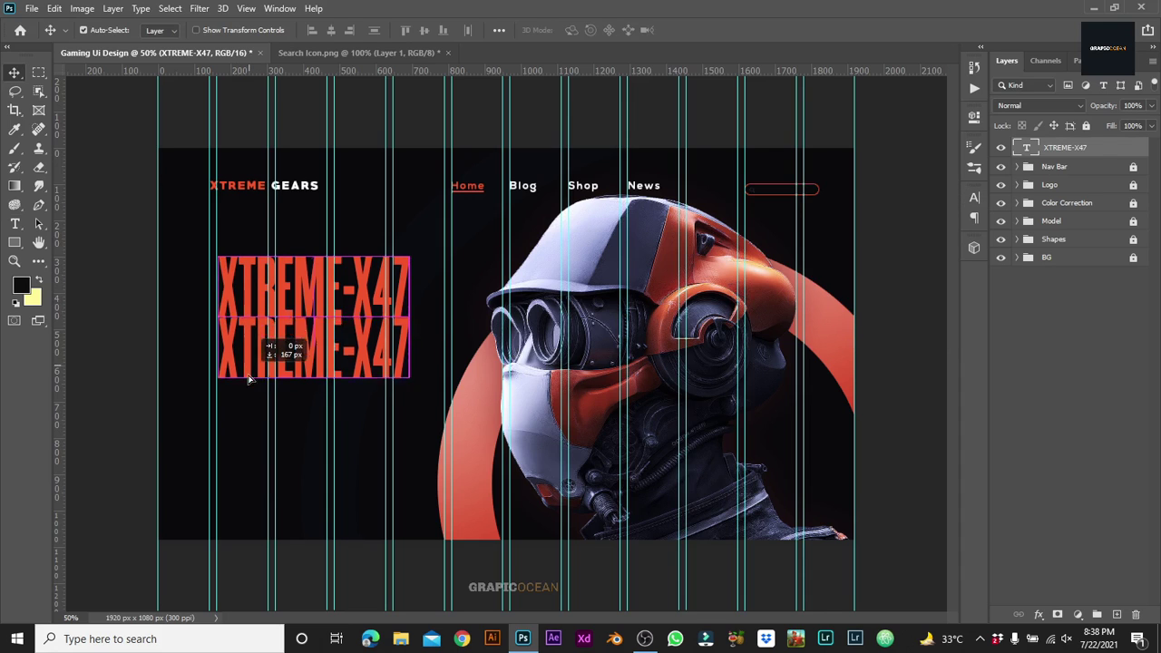
# Step: Duplicate the headline below itself and retype the copy as 'The future of gaming' at 30 pt
pyautogui.moveTo(256, 311); pyautogui.dragTo(256, 380)
pyautogui.doubleClick(313, 363)
pyautogui.click(399, 30)
pyautogui.click(376, 173)
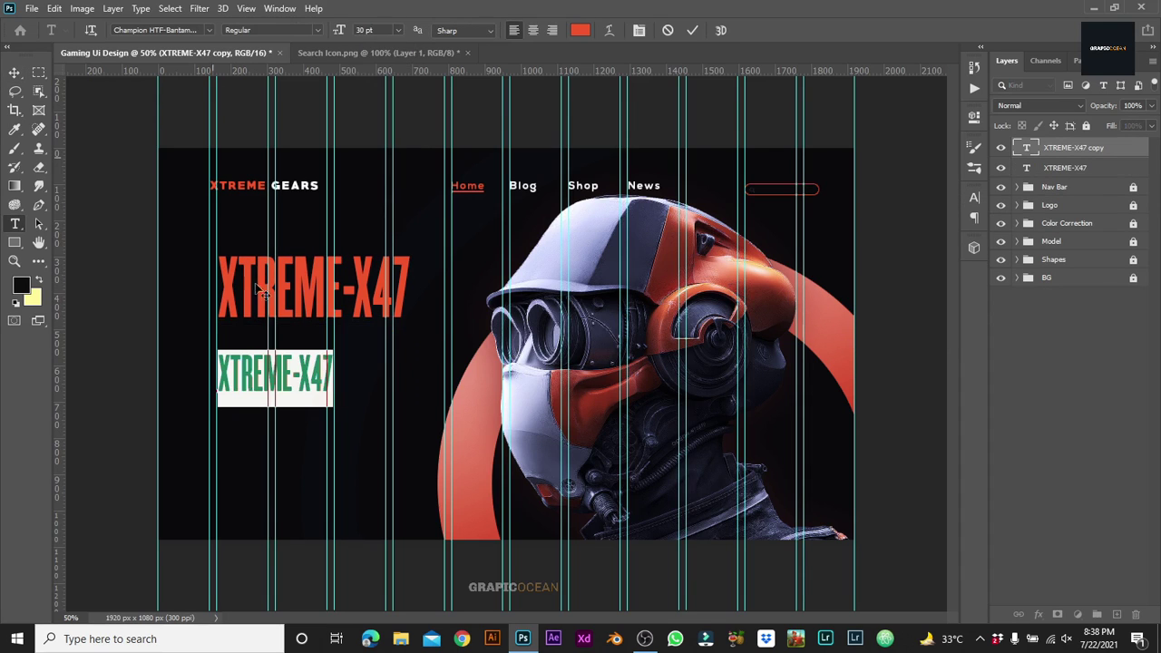
pyautogui.write('Th')
pyautogui.press('BackSpace')
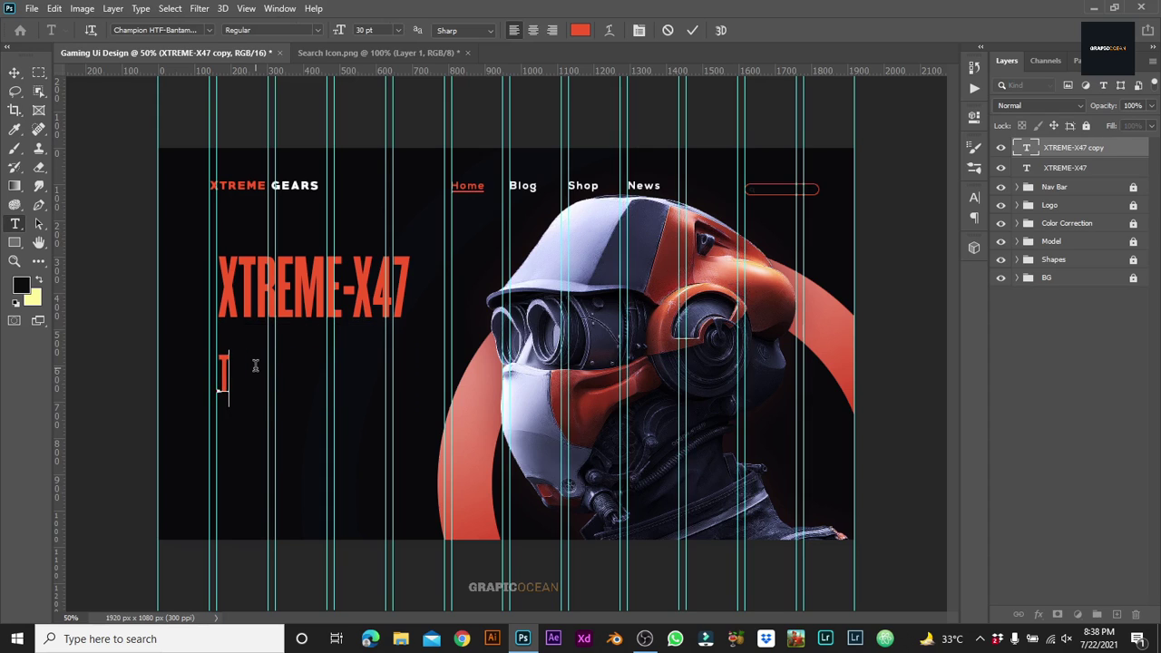
pyautogui.write('he Future')
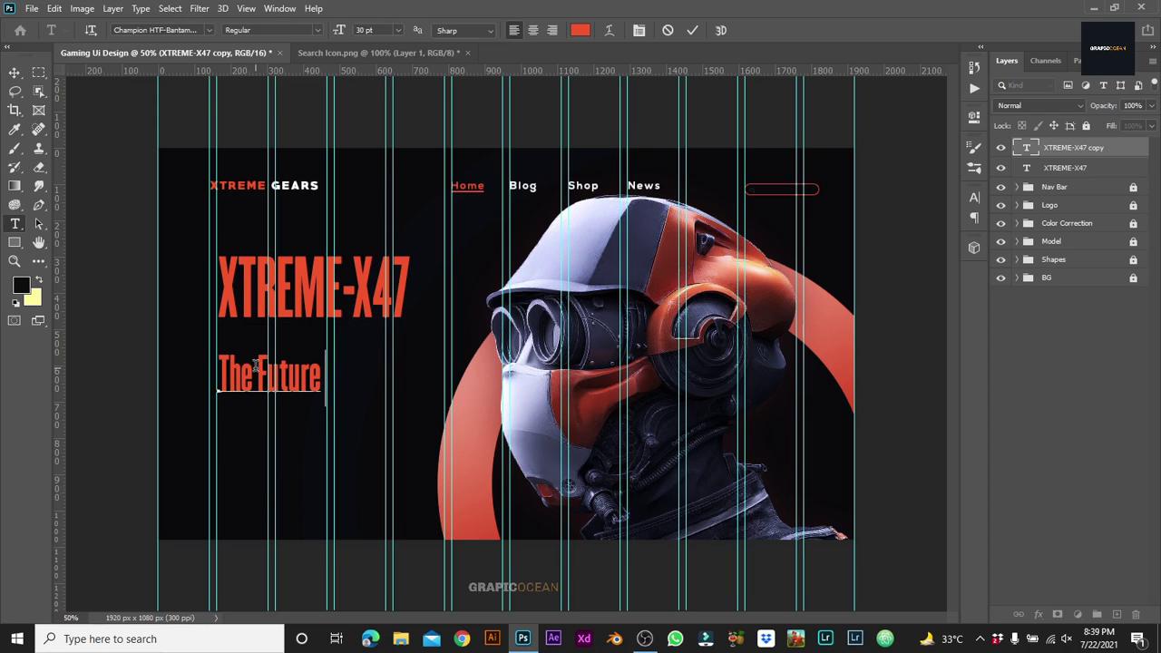
pyautogui.write(' of gaming')
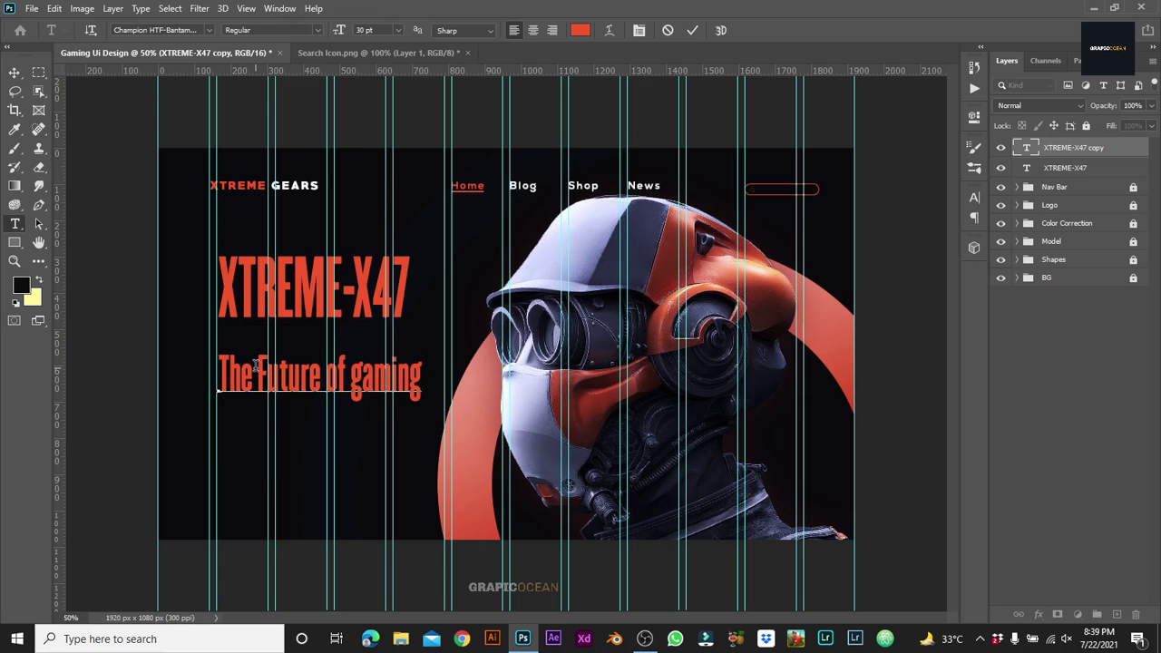
pyautogui.click(265, 374)
pyautogui.press('BackSpace')
pyautogui.write('f')
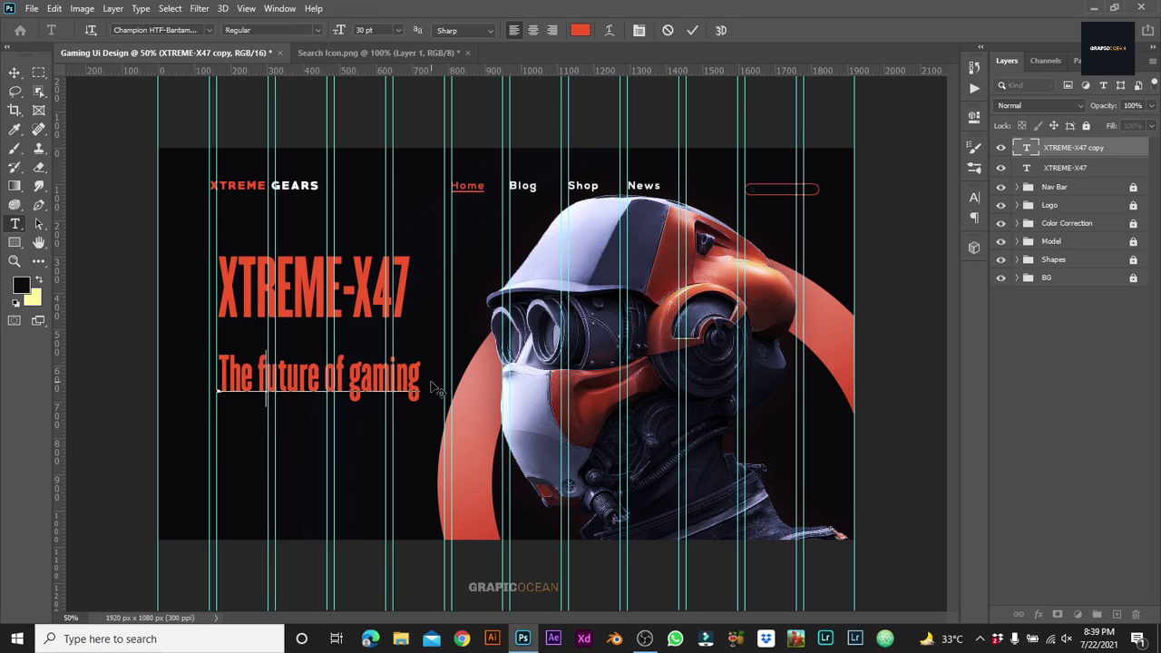
# Step: Set the tagline font to Nexa Bold at 8 pt
pyautogui.hotkey('ctrl', 'a')
pyautogui.click(191, 30)
pyautogui.write('nexa')
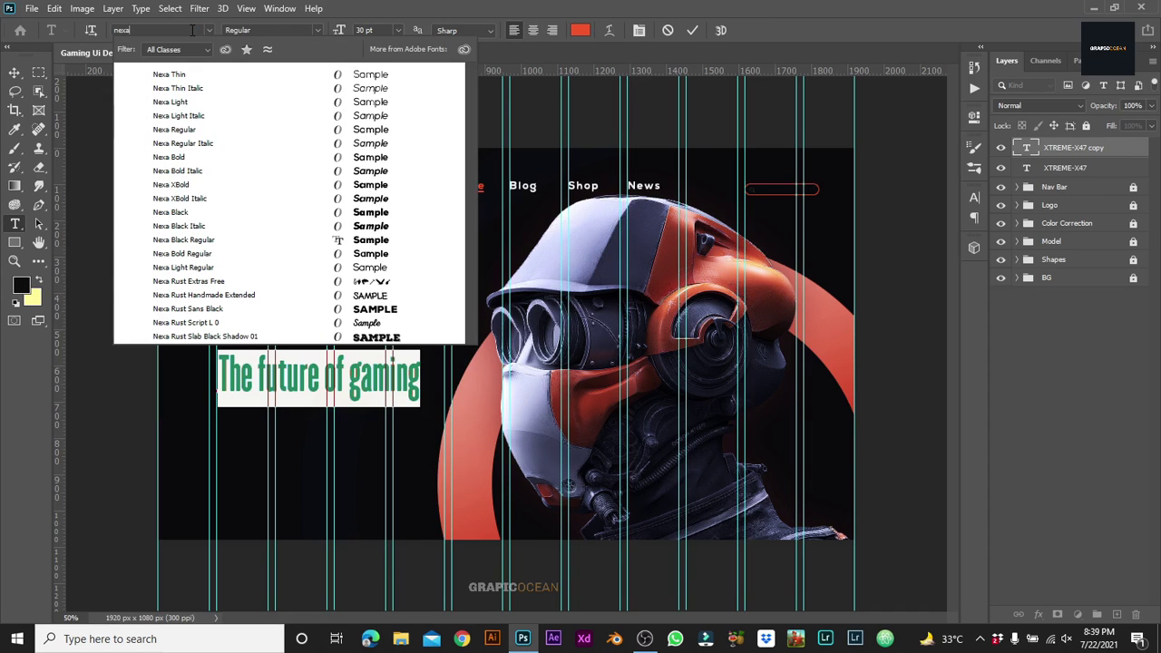
pyautogui.write(' bold')
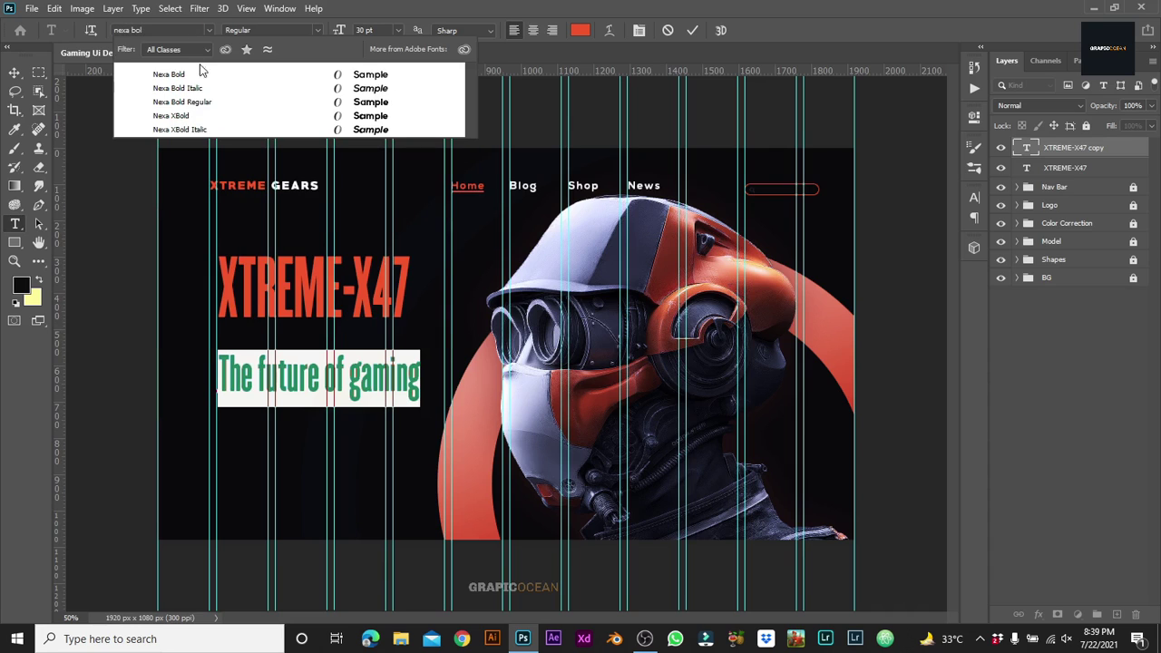
pyautogui.click(198, 74)
pyautogui.click(384, 30)
pyautogui.write('8')
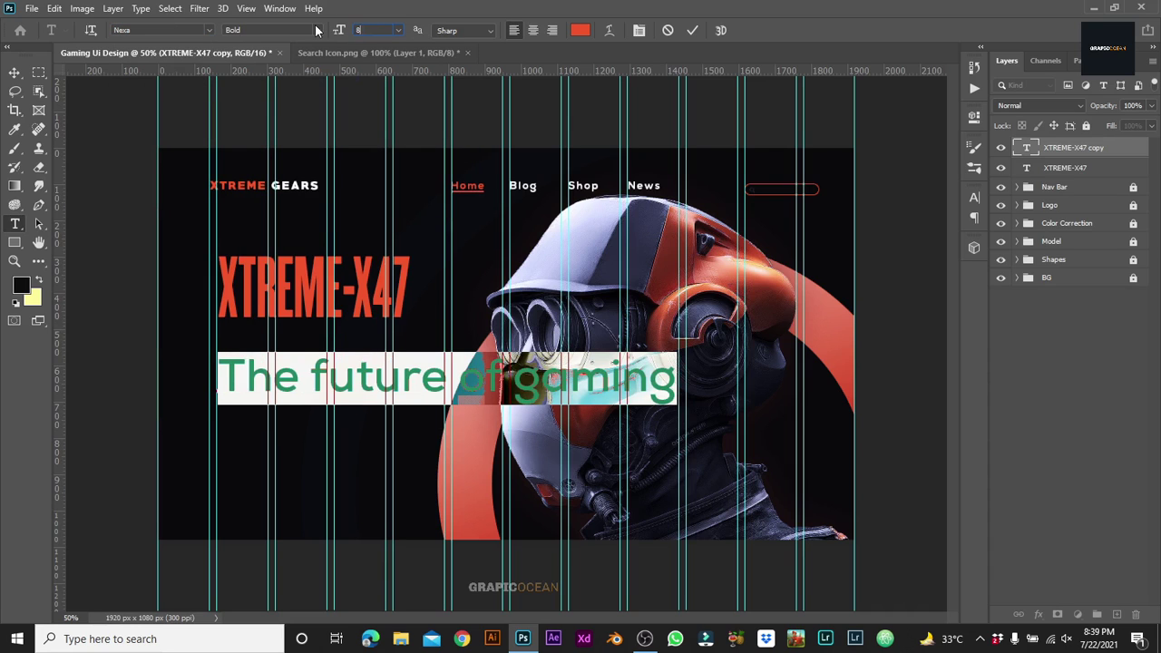
pyautogui.press('Return')
pyautogui.press('Escape')
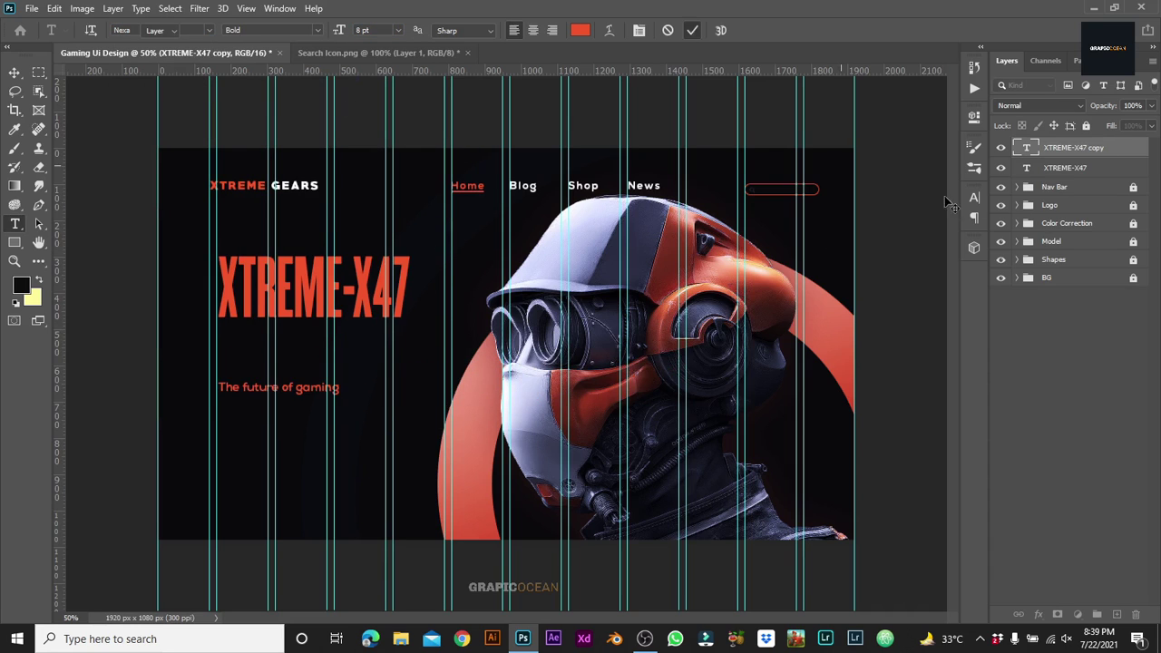
# Step: Make the tagline all caps and resize the XTREME-X47 headline to 40 pt
pyautogui.press('v')
pyautogui.click(975, 197)
pyautogui.click(854, 297)
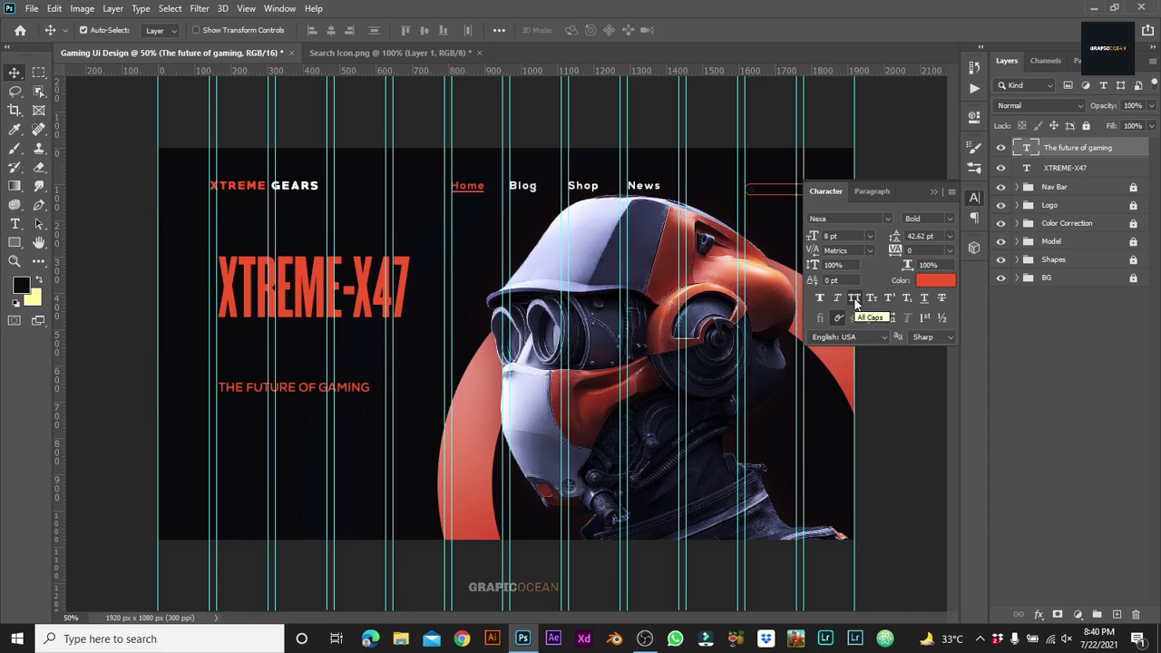
pyautogui.click(975, 197)
pyautogui.hotkey('alt', '[')
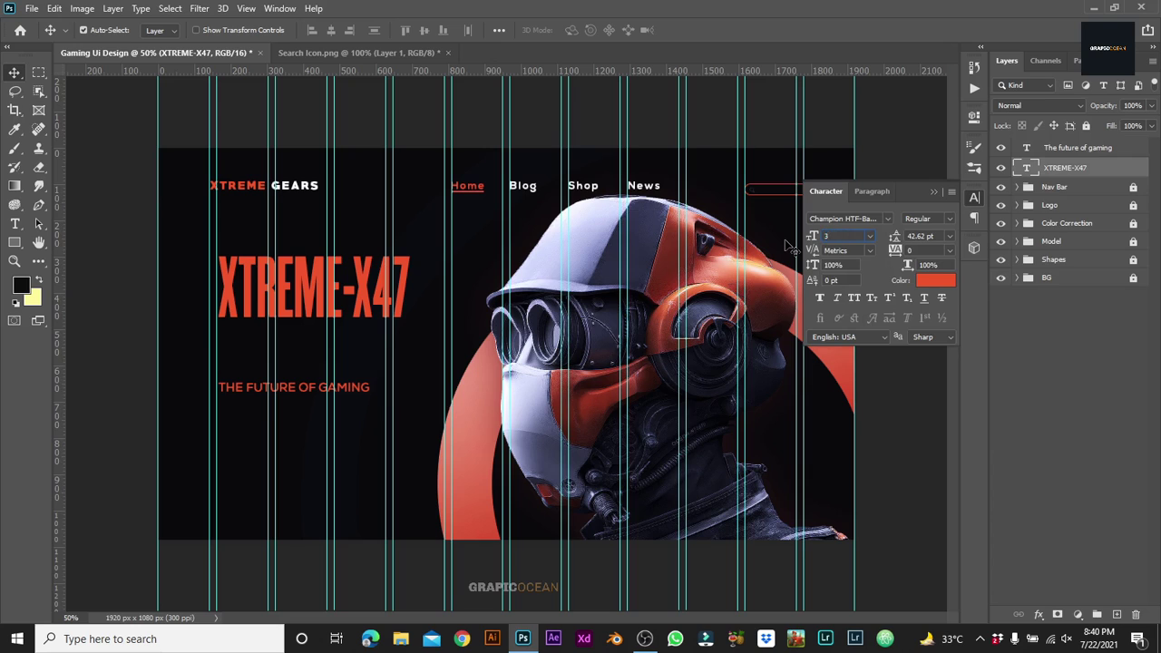
pyautogui.press('Return')
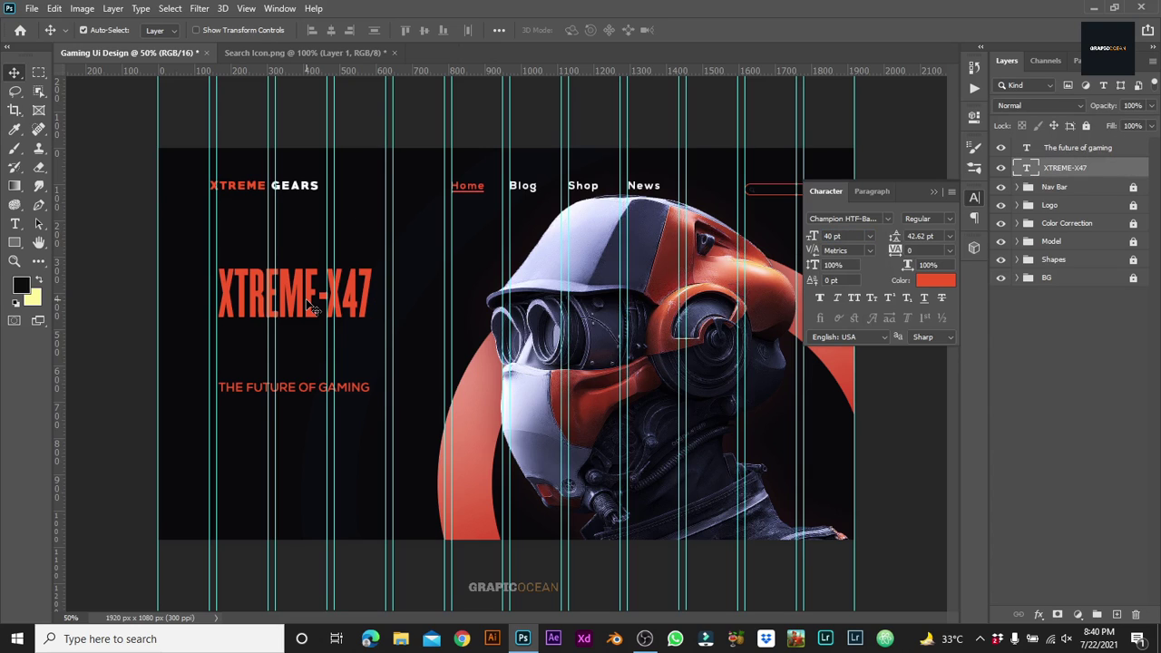
# Step: Reposition the headline and move the tagline directly beneath it
pyautogui.moveTo(306, 299); pyautogui.dragTo(305, 322)
pyautogui.moveTo(346, 389); pyautogui.dragTo(346, 351)
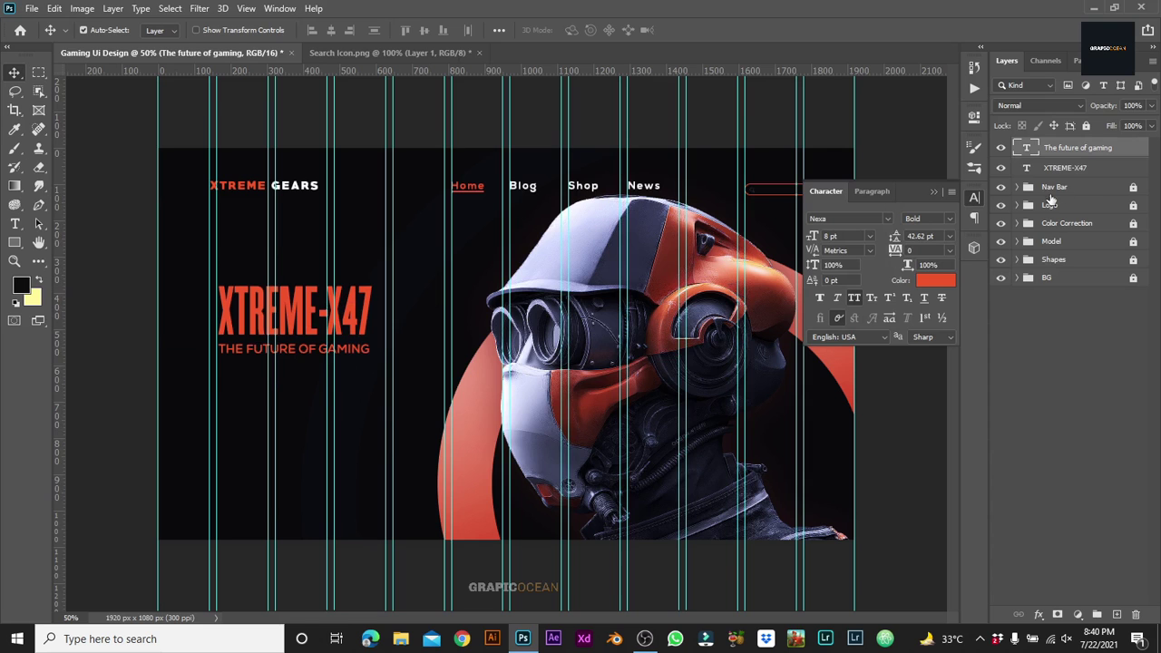
pyautogui.click(935, 193)
pyautogui.click(1065, 168)
# Step: Add a gradient overlay to the headline running from #e1e1e1 to #464646
pyautogui.rightClick(1065, 168)
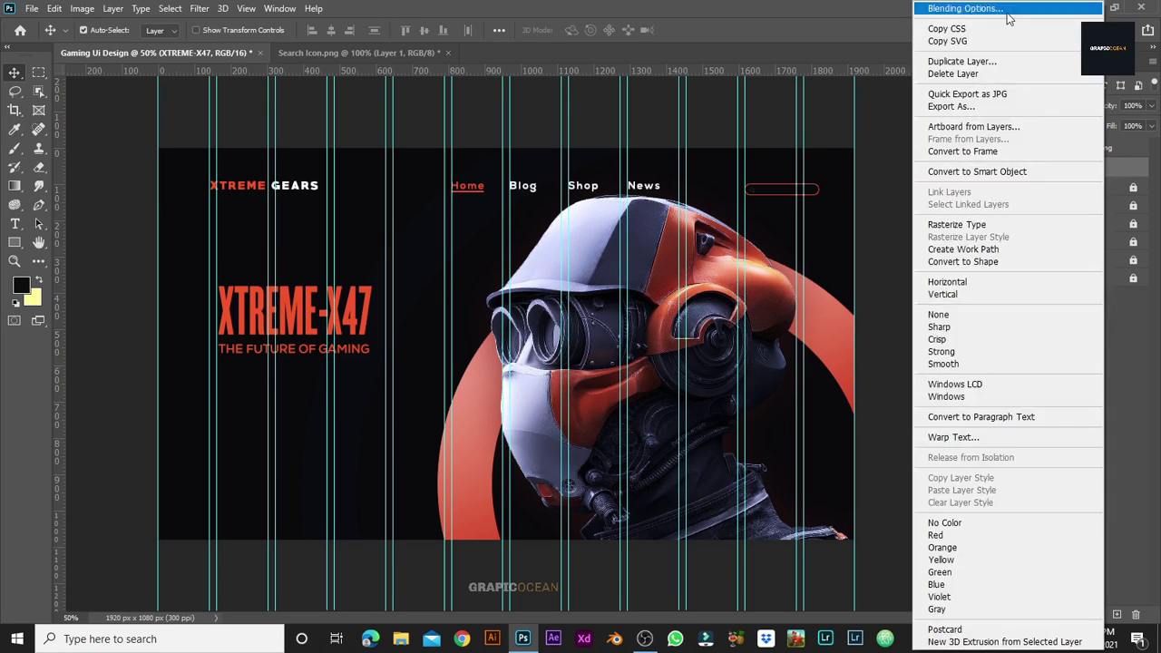
pyautogui.click(1002, 26)
pyautogui.click(539, 488)
pyautogui.click(756, 357)
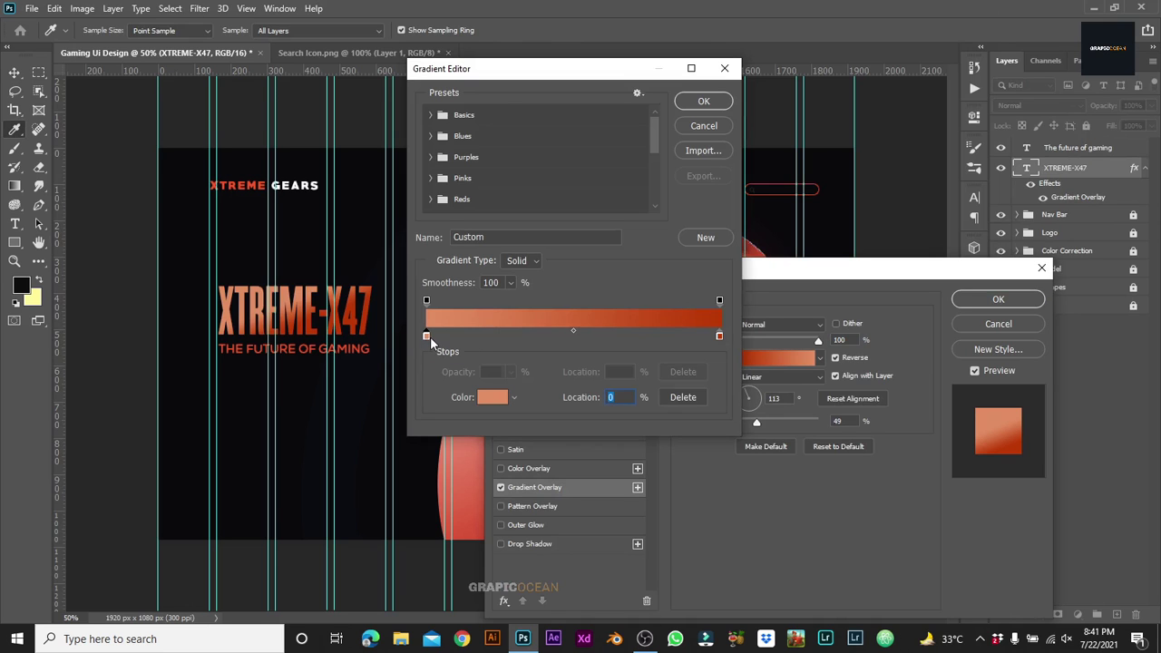
pyautogui.doubleClick(426, 337)
pyautogui.write('e1e1e1')
pyautogui.press('Return')
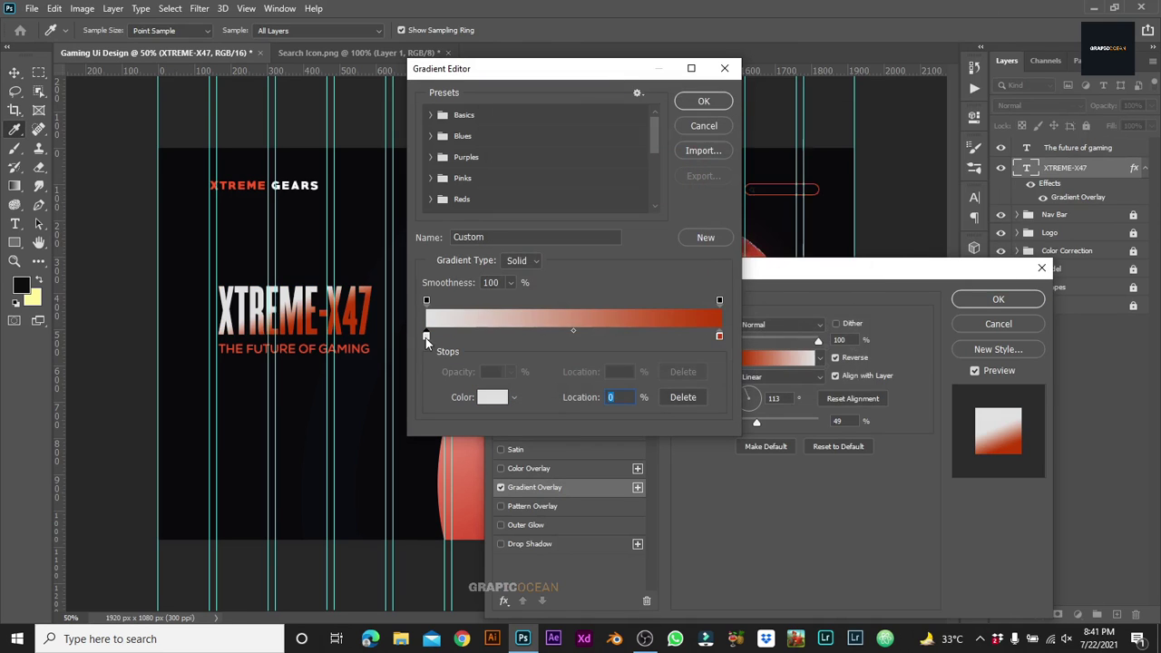
pyautogui.doubleClick(719, 337)
pyautogui.write('464646')
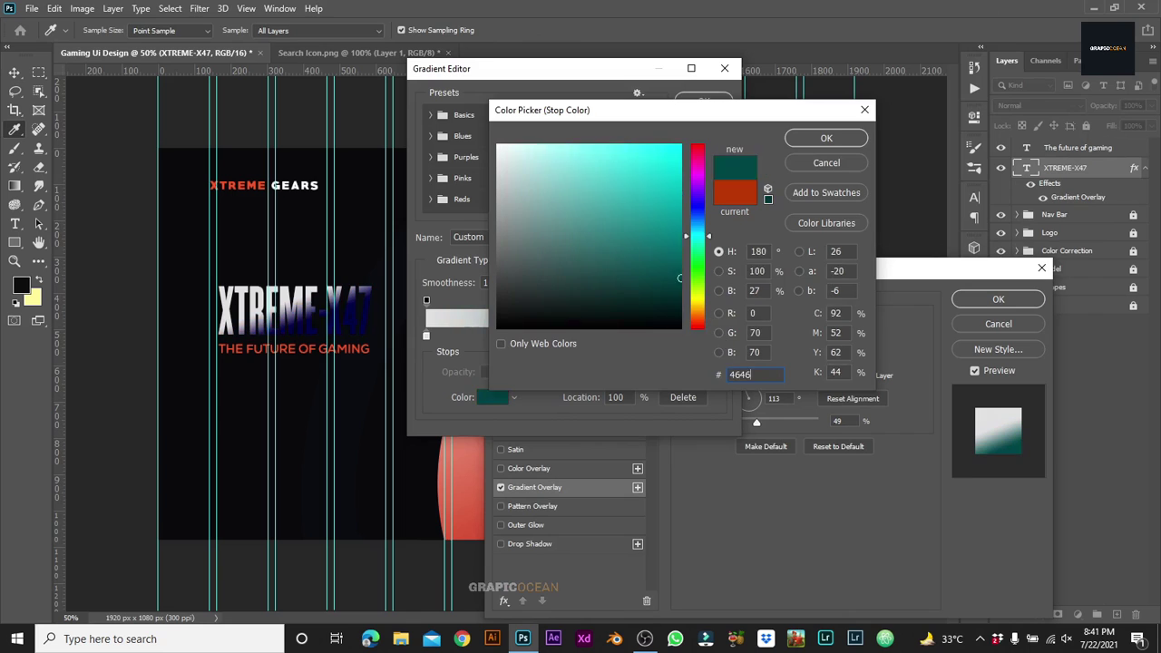
pyautogui.press('Return')
# Step: Set the headline's gradient overlay angle to 90 and scale to 80
pyautogui.press('Return')
pyautogui.doubleClick(773, 398)
pyautogui.write('90')
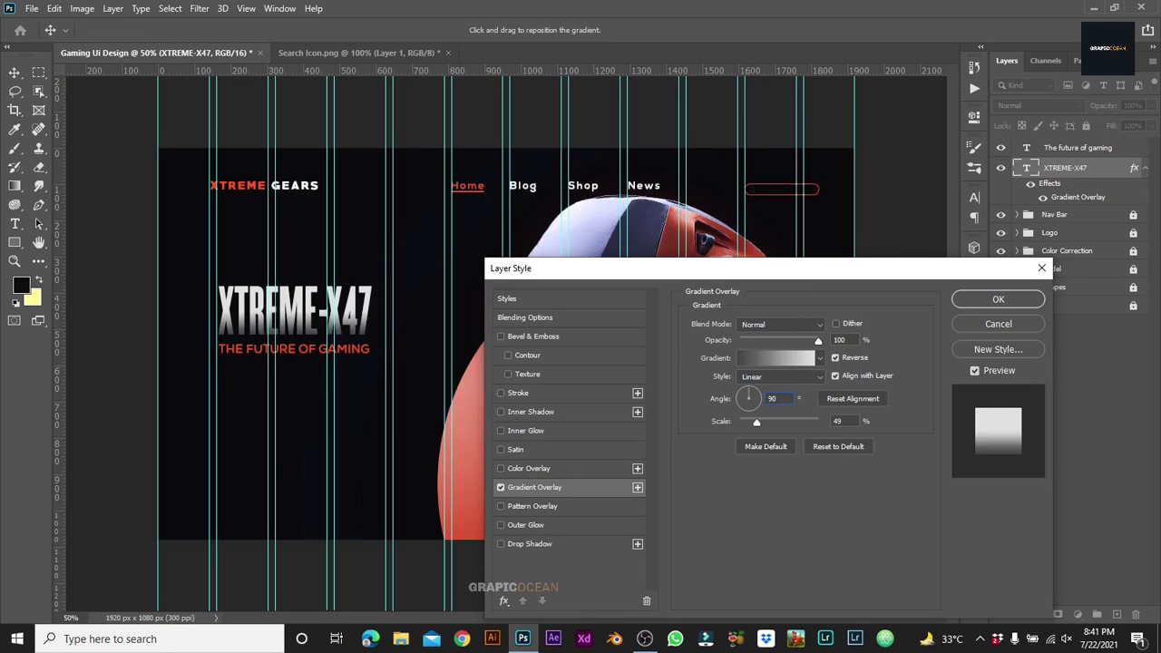
pyautogui.press('Return')
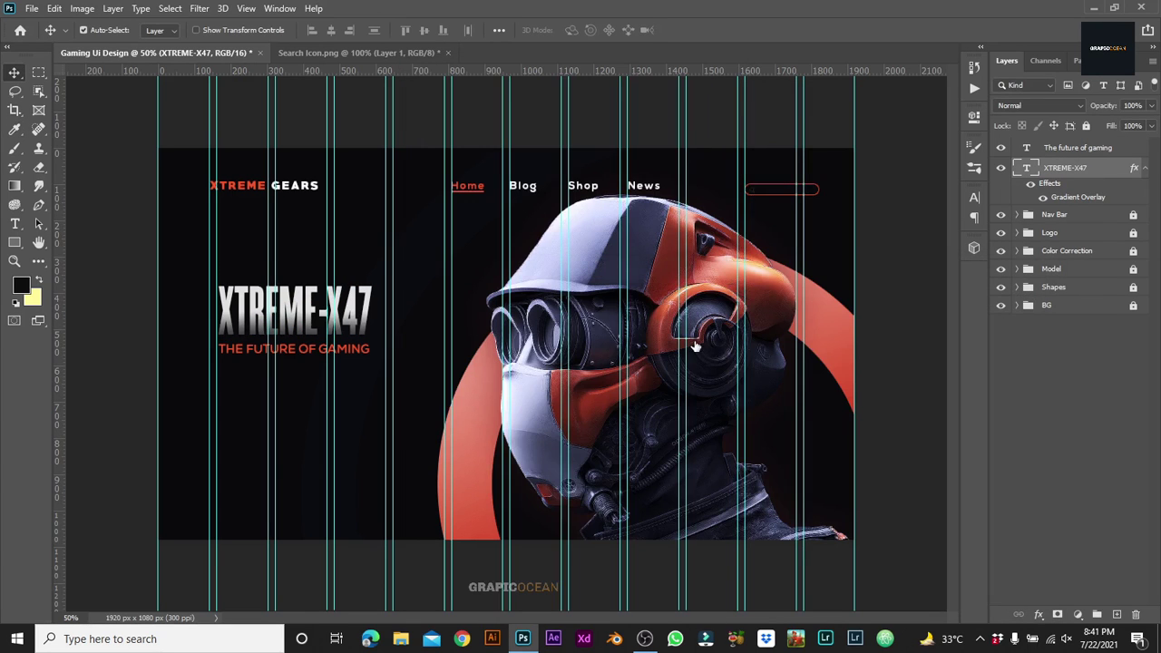
pyautogui.write('8')
pyautogui.press('Return')
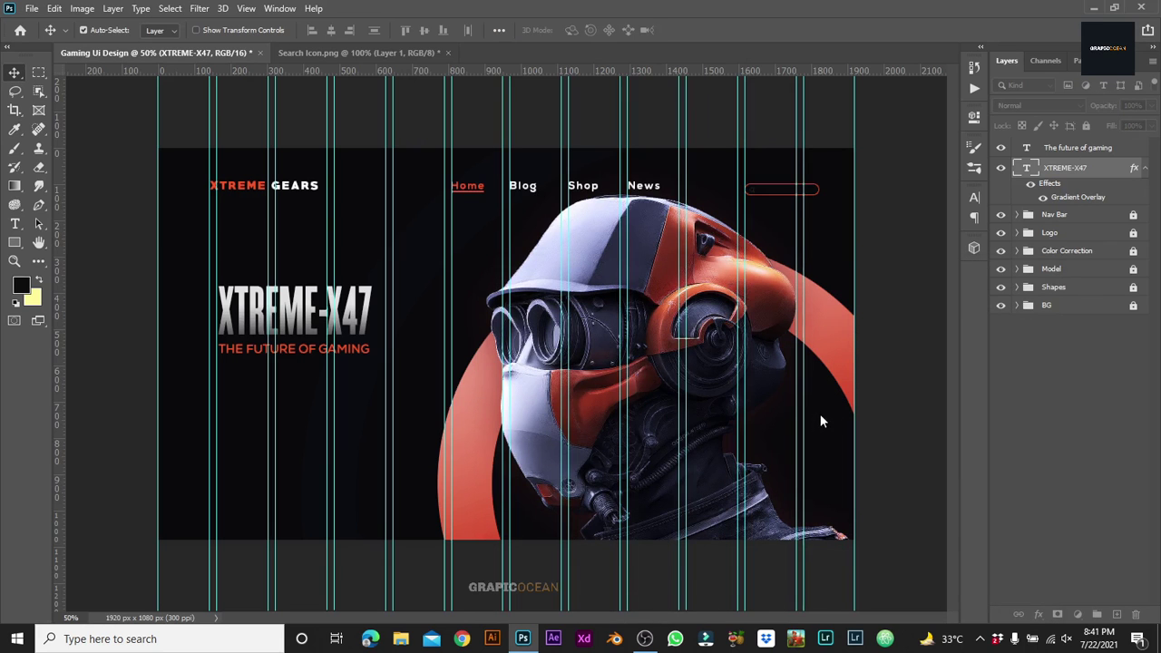
pyautogui.doubleClick(1085, 199)
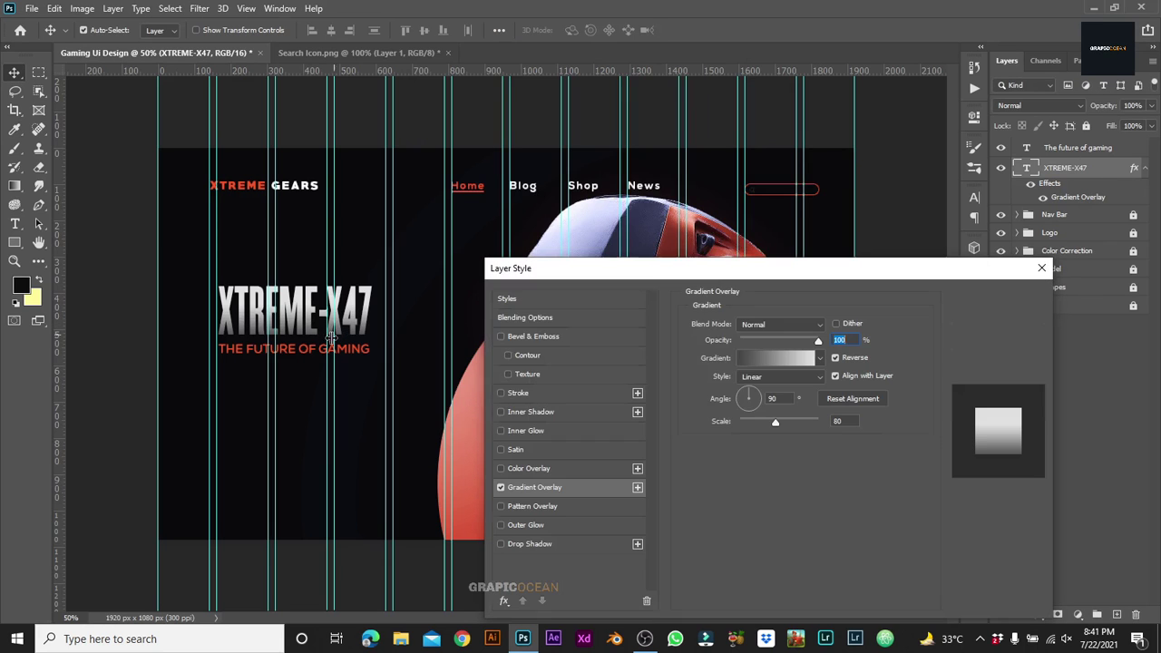
pyautogui.moveTo(311, 331); pyautogui.dragTo(311, 338)
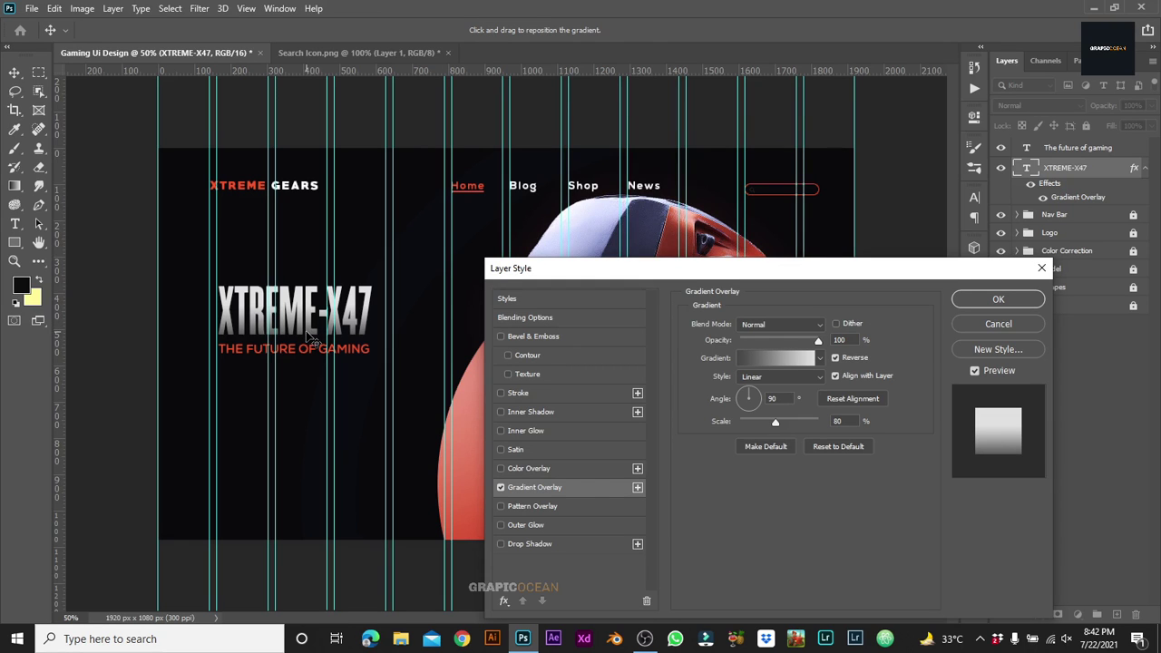
pyautogui.click(998, 300)
# Step: Copy the headline's layer style and paste it onto the tagline layer
pyautogui.rightClick(1098, 172)
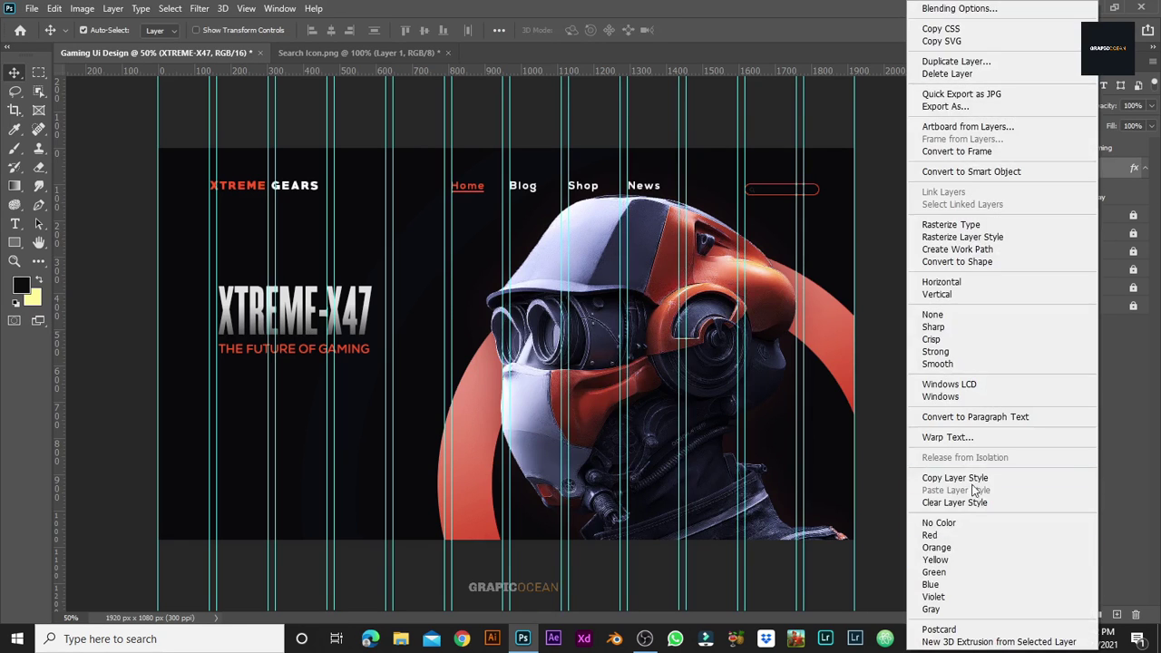
pyautogui.click(969, 478)
pyautogui.click(1124, 151)
pyautogui.rightClick(1123, 151)
pyautogui.click(956, 490)
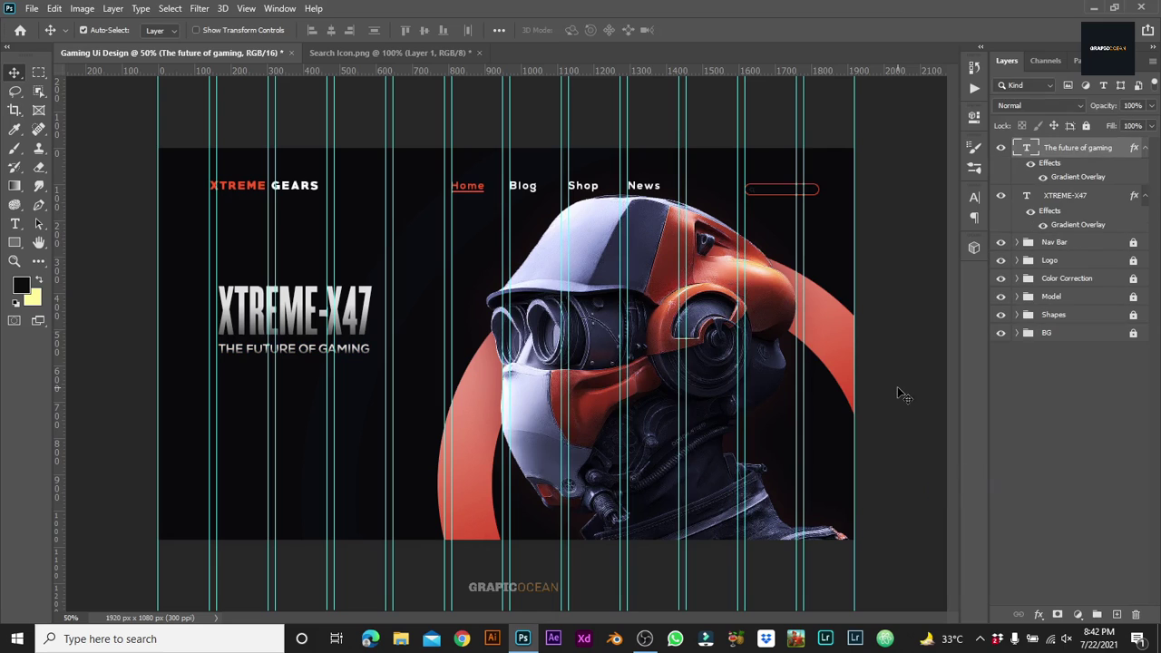
pyautogui.click(897, 387)
pyautogui.click(14, 243)
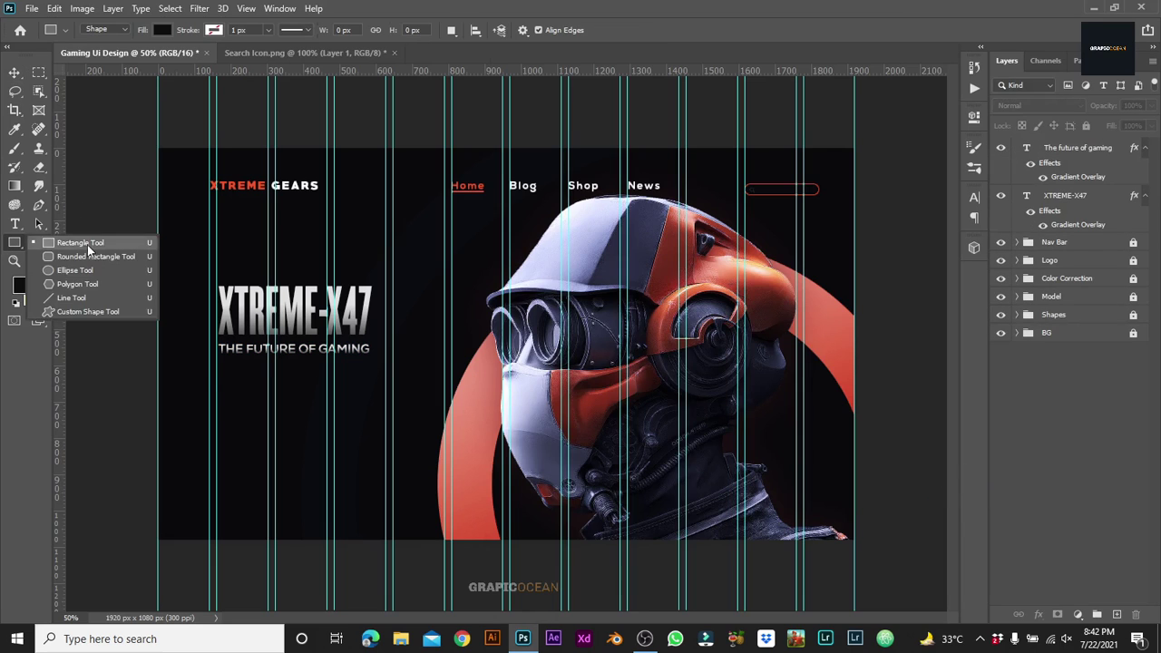
# Step: Draw a 247×88 px rectangle below the tagline with no fill and a 3 px #ff3333 stroke
pyautogui.click(88, 249)
pyautogui.moveTo(216, 374); pyautogui.dragTo(306, 409)
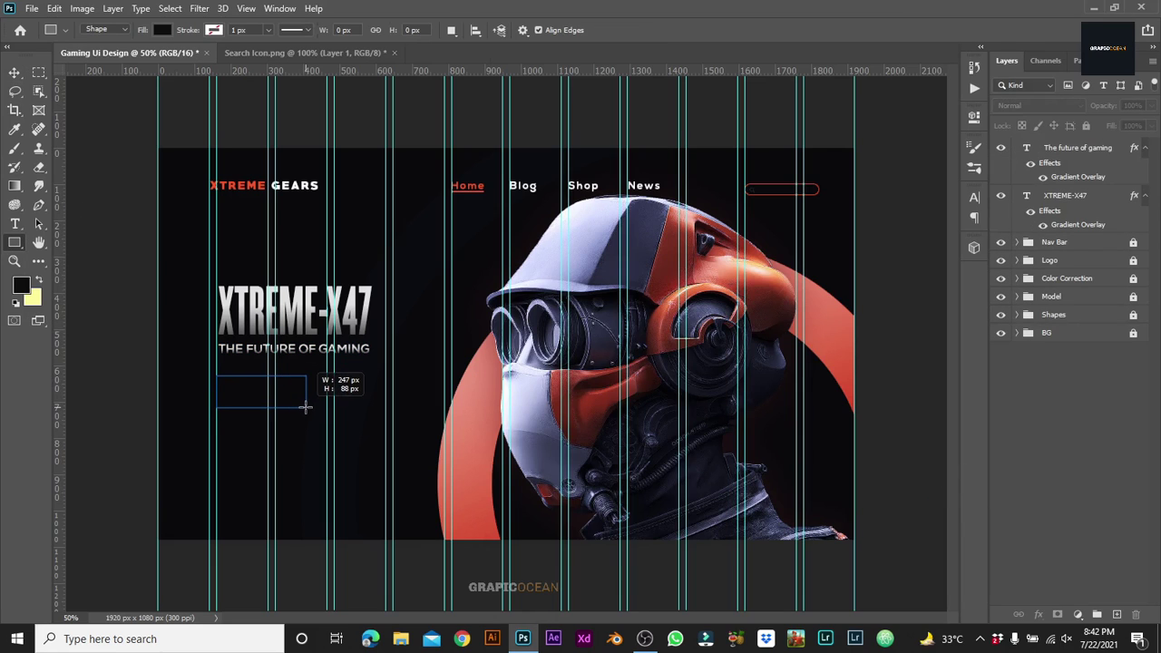
pyautogui.click(162, 30)
pyautogui.click(69, 57)
pyautogui.click(214, 30)
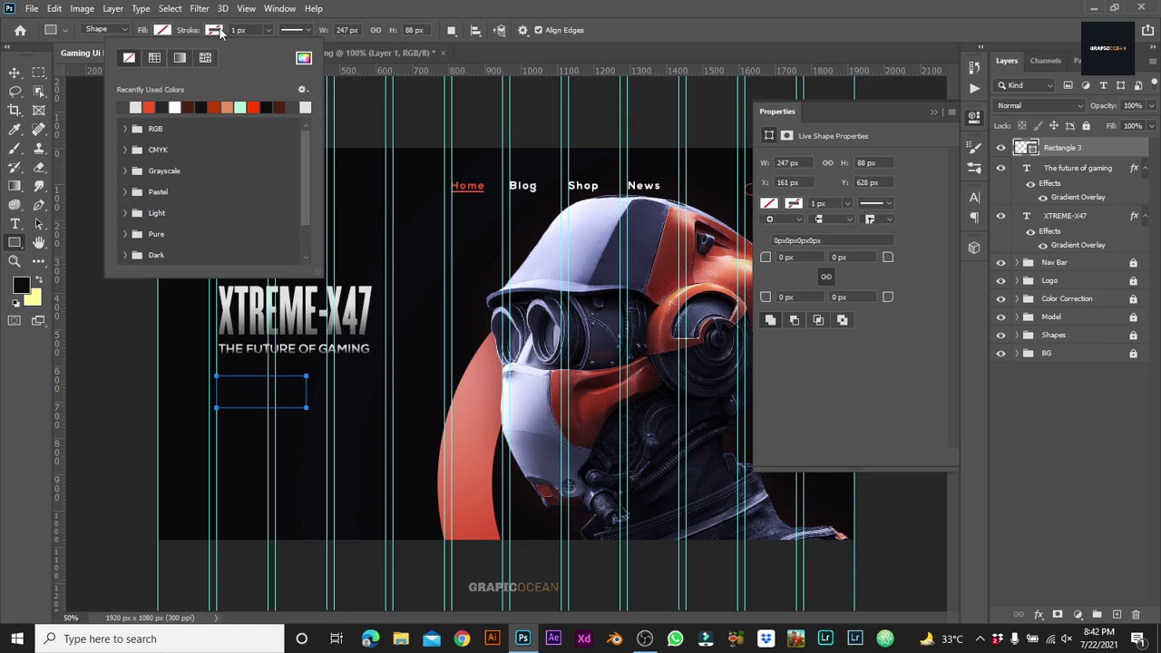
pyautogui.click(304, 58)
pyautogui.write('ff')
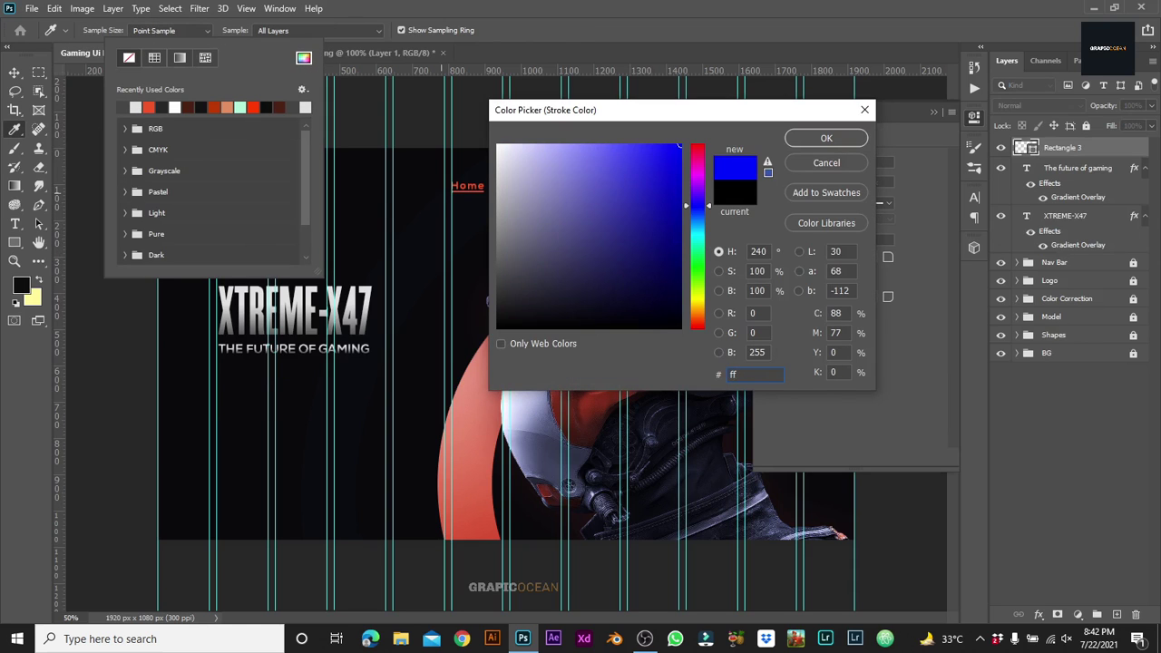
pyautogui.write('3333')
pyautogui.press('Return')
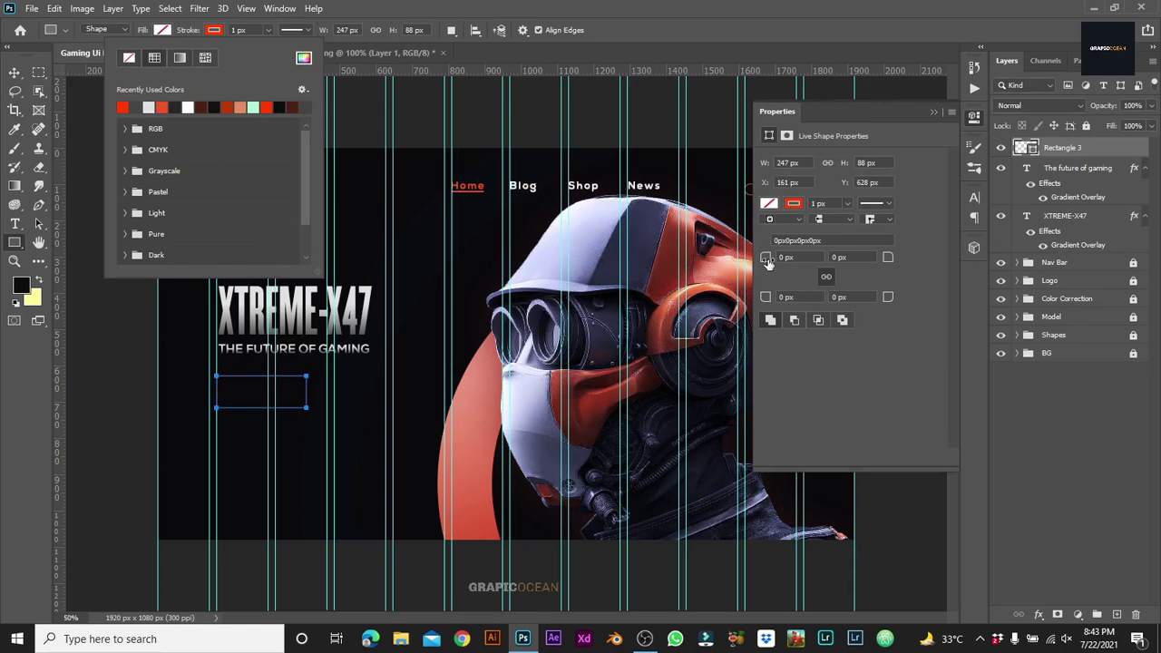
pyautogui.press('Return')
pyautogui.write('3')
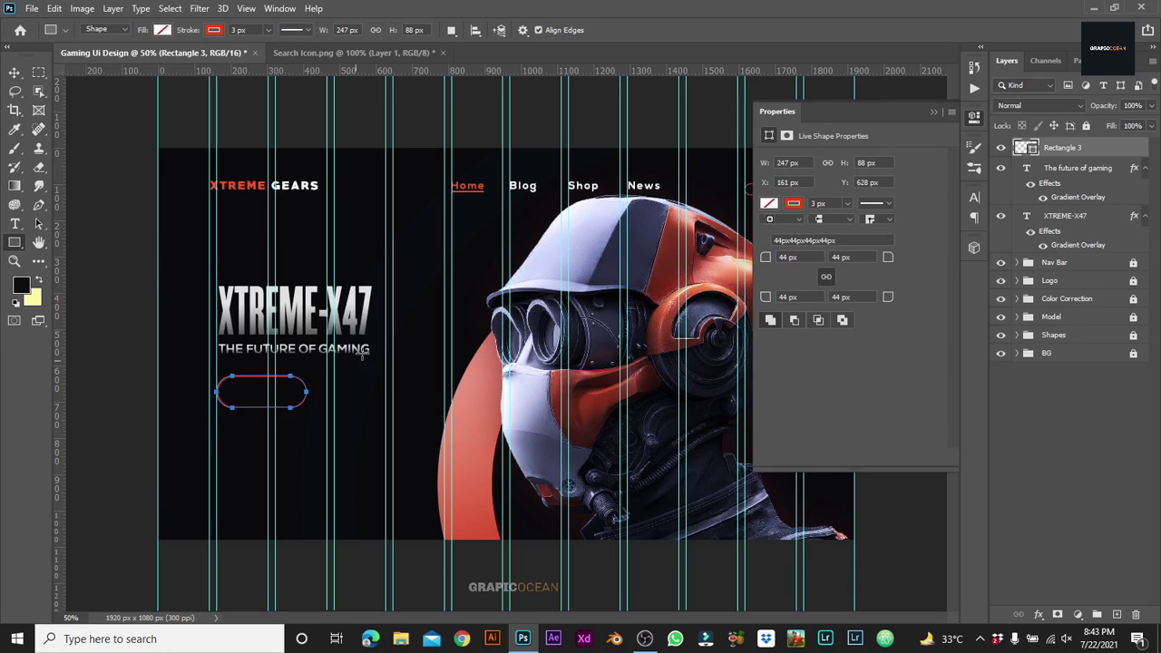
# Step: Shrink the pill button outline slightly with Free Transform and commit it
pyautogui.hotkey('ctrl', '+')
pyautogui.press('v')
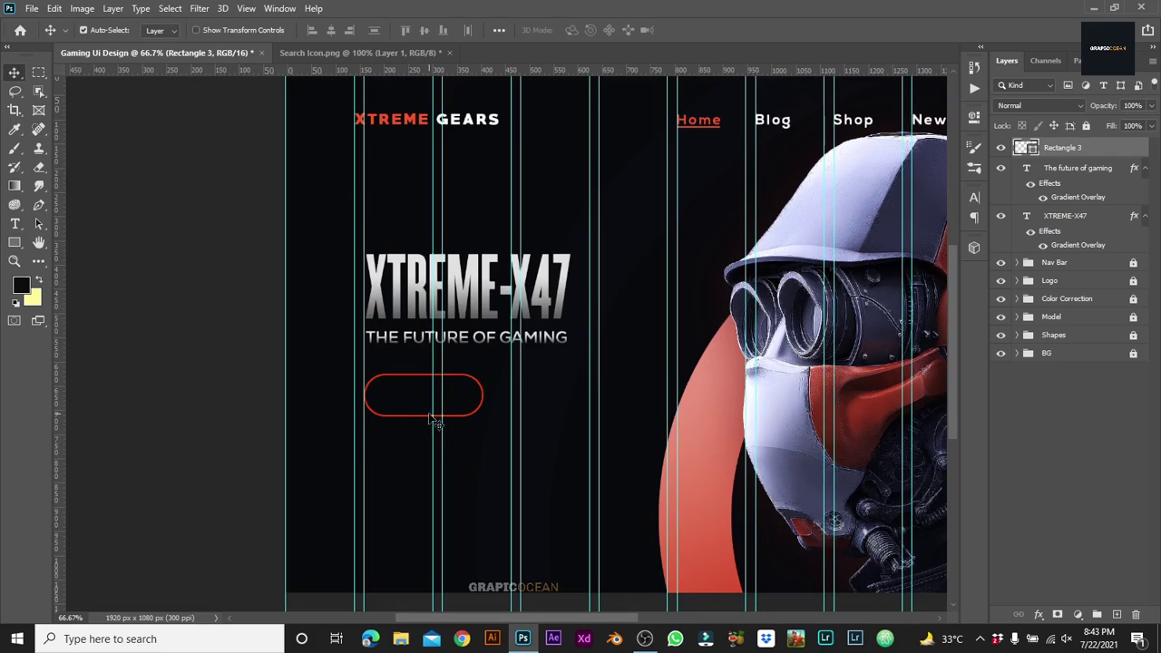
pyautogui.hotkey('ctrl', 't')
pyautogui.moveTo(365, 374); pyautogui.dragTo(373, 408)
pyautogui.press('Return')
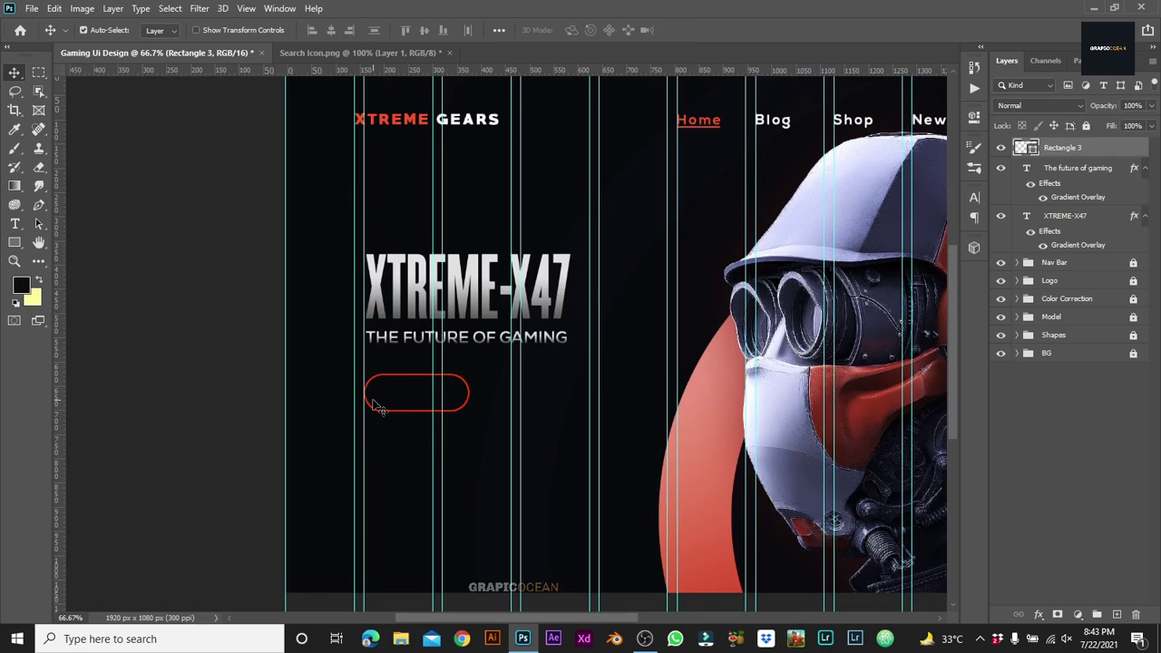
pyautogui.click(490, 349)
# Step: Duplicate the tagline below the button, hide its gradient, and retype it as white 'MORE INFO'
pyautogui.keyDown('alt'); pyautogui.moveTo(488, 345); pyautogui.dragTo(487, 457); pyautogui.keyUp('alt')
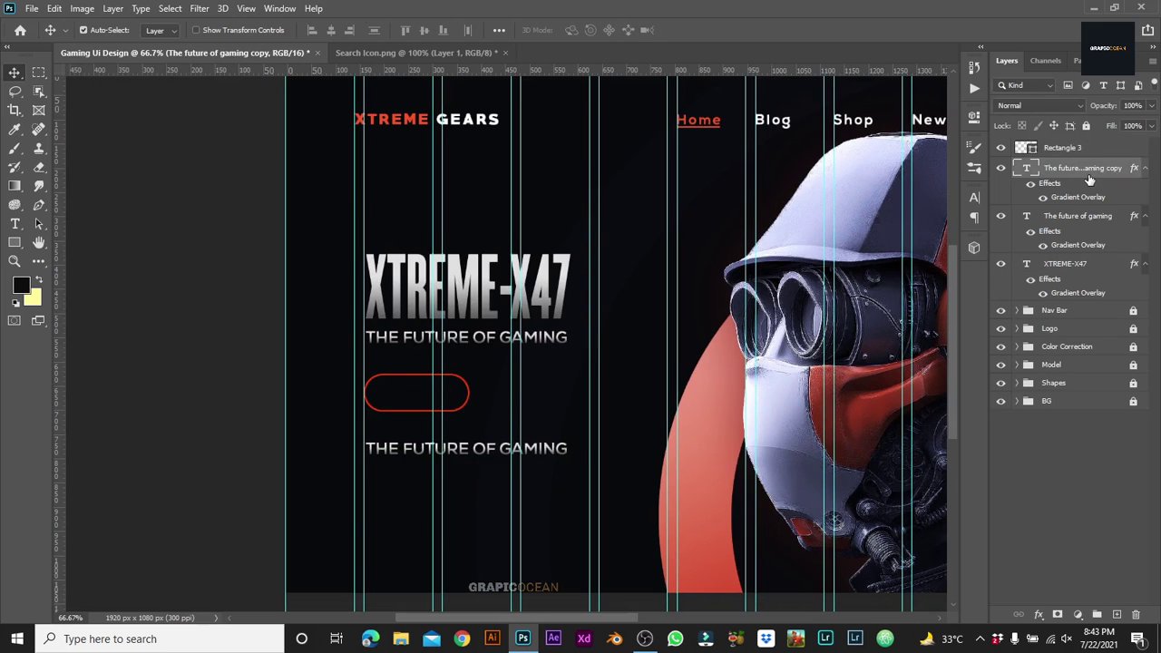
pyautogui.click(1031, 183)
pyautogui.rightClick(1082, 173)
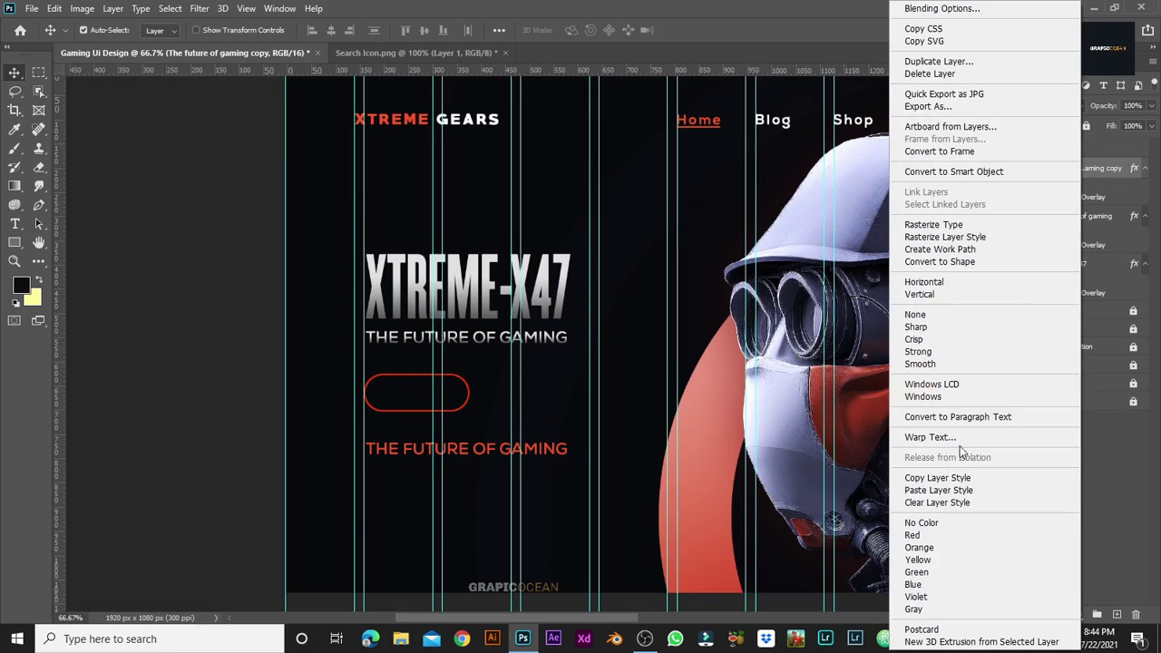
pyautogui.click(908, 283)
pyautogui.doubleClick(478, 449)
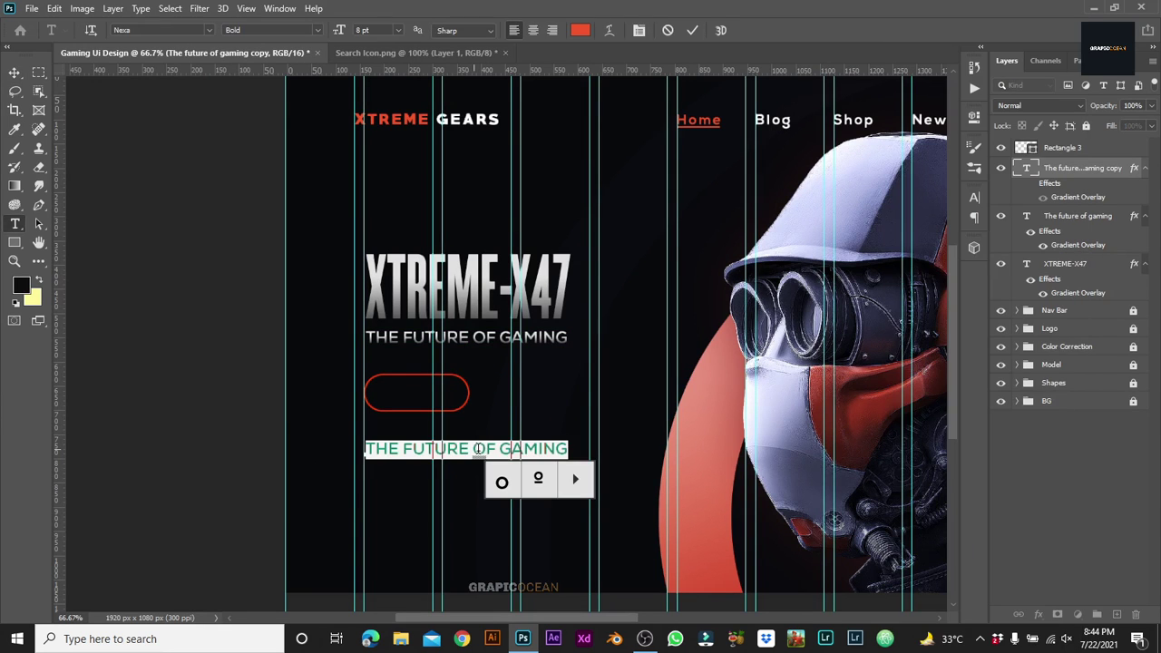
pyautogui.write('MORE')
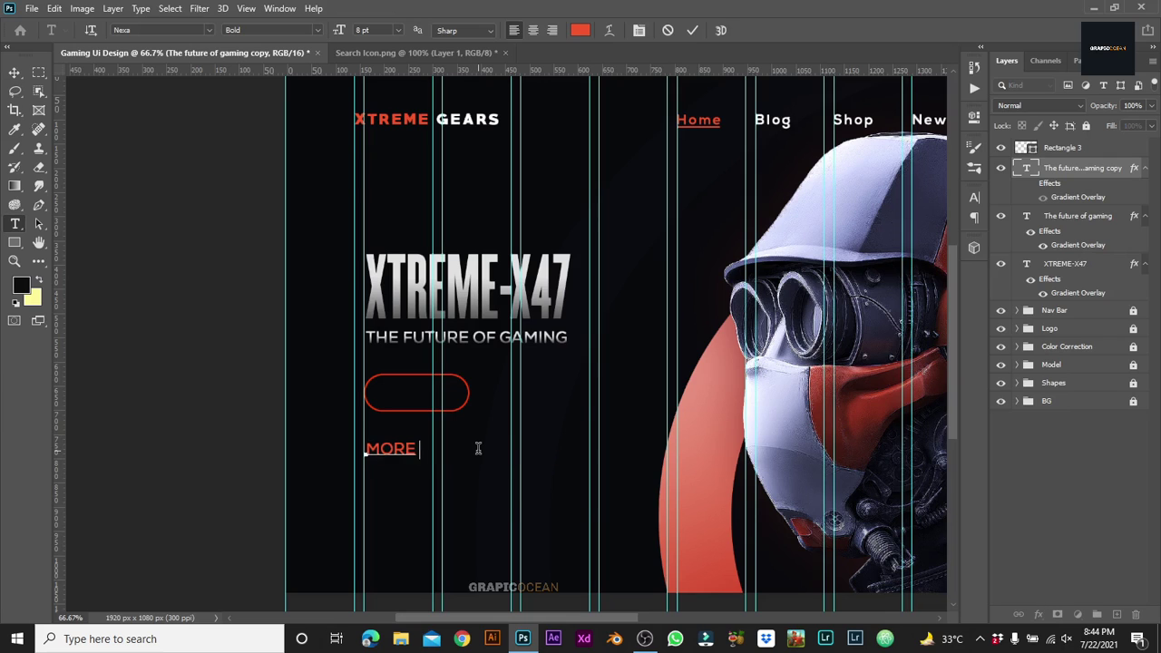
pyautogui.write(' INFO')
pyautogui.click(581, 32)
pyautogui.write('ffffff')
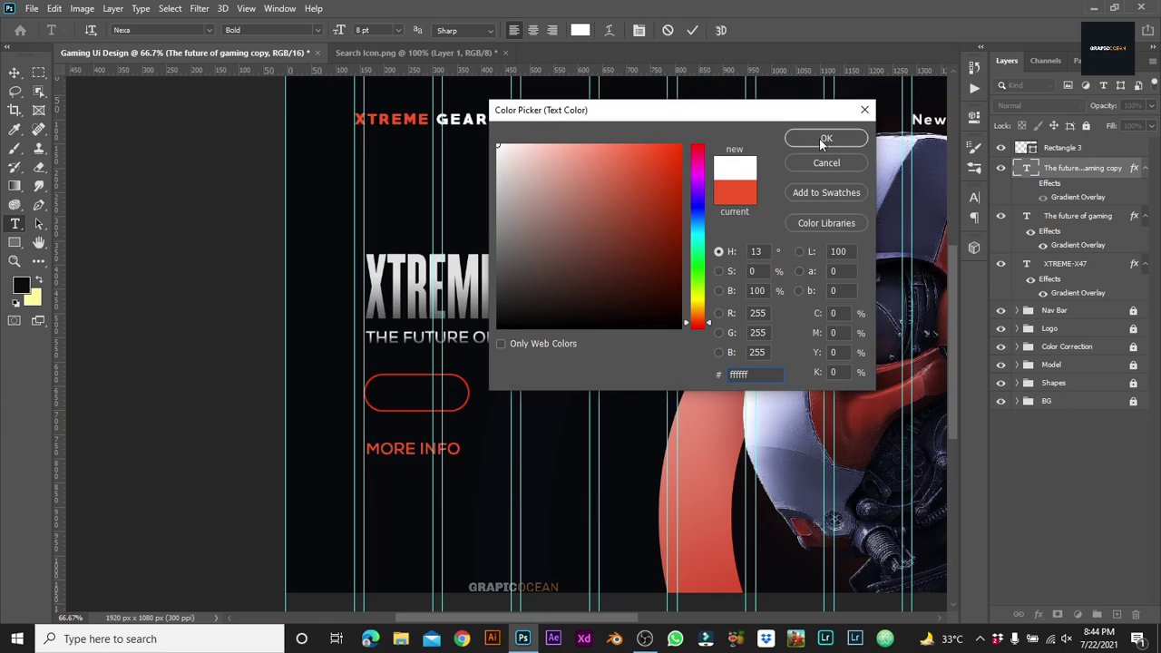
pyautogui.click(822, 140)
# Step: Set the MORE INFO label to 5 pt and move it inside the red button outline
pyautogui.click(355, 31)
pyautogui.write('5')
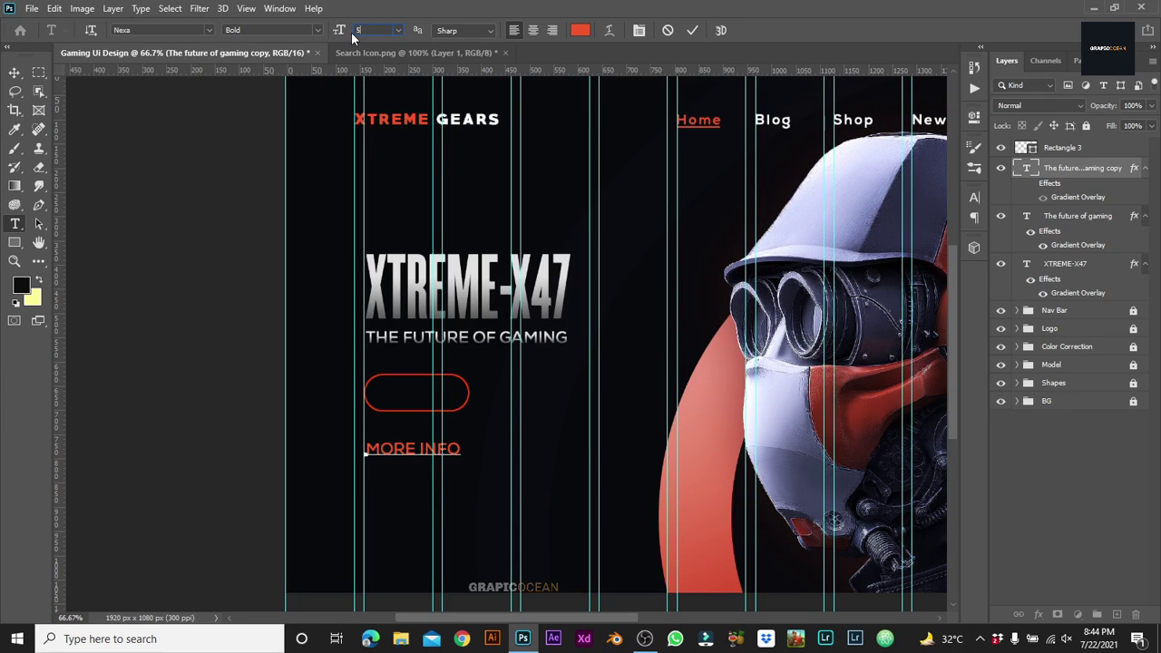
pyautogui.write('8')
pyautogui.press('Return')
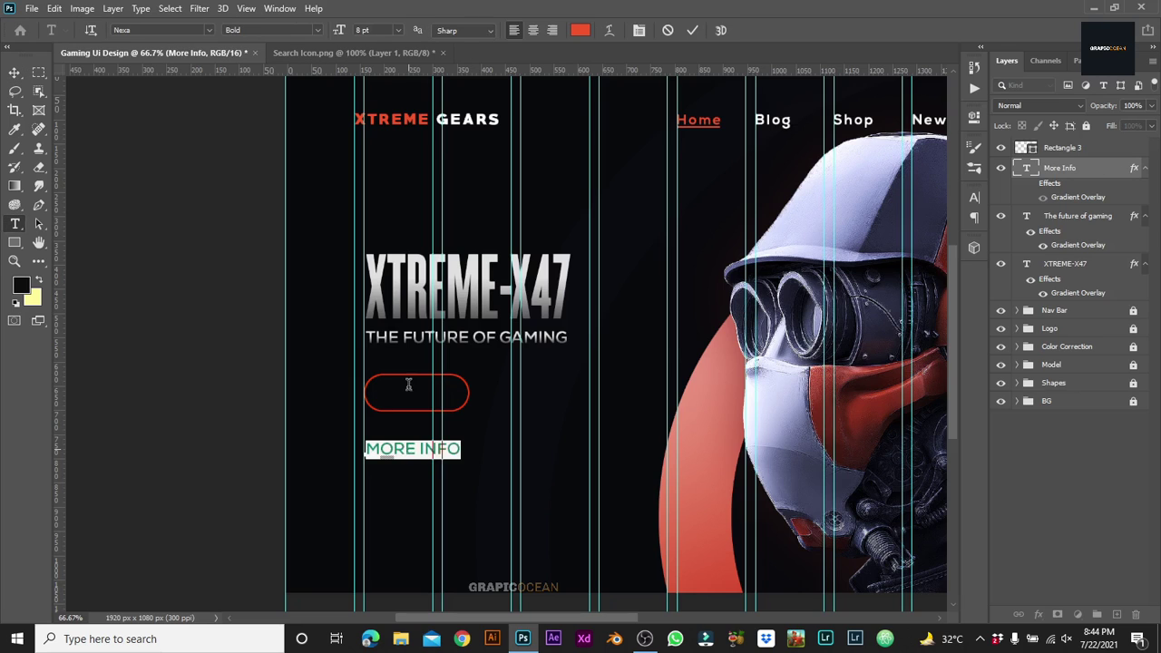
pyautogui.write('5')
pyautogui.press('Return')
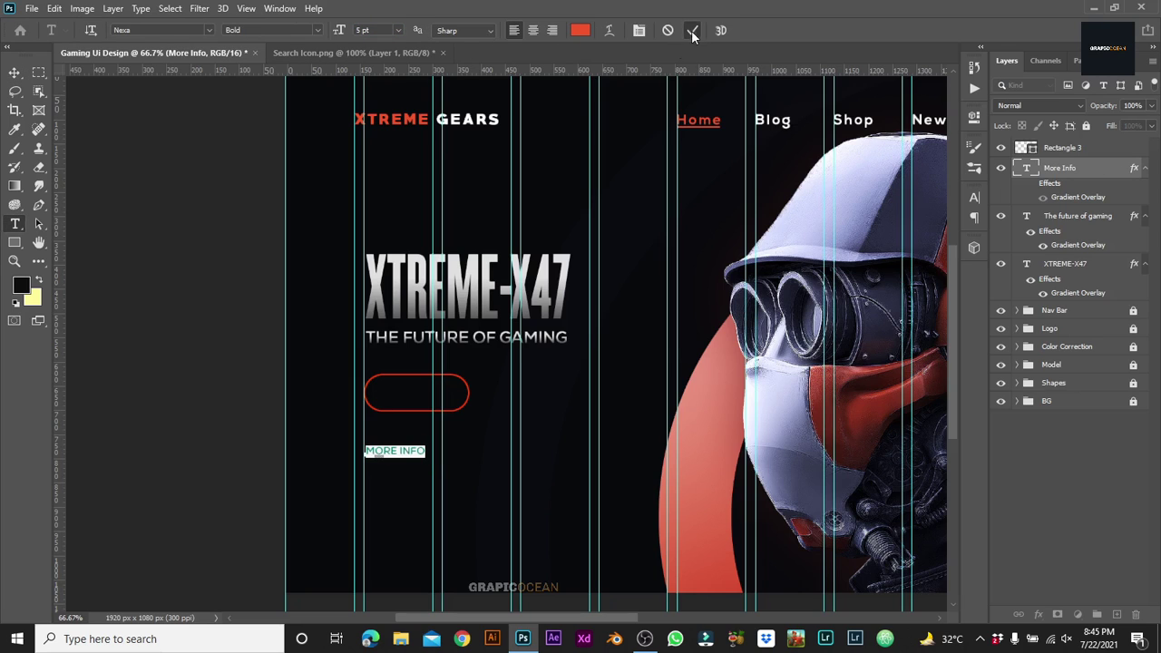
pyautogui.click(692, 30)
pyautogui.moveTo(402, 447); pyautogui.dragTo(431, 400)
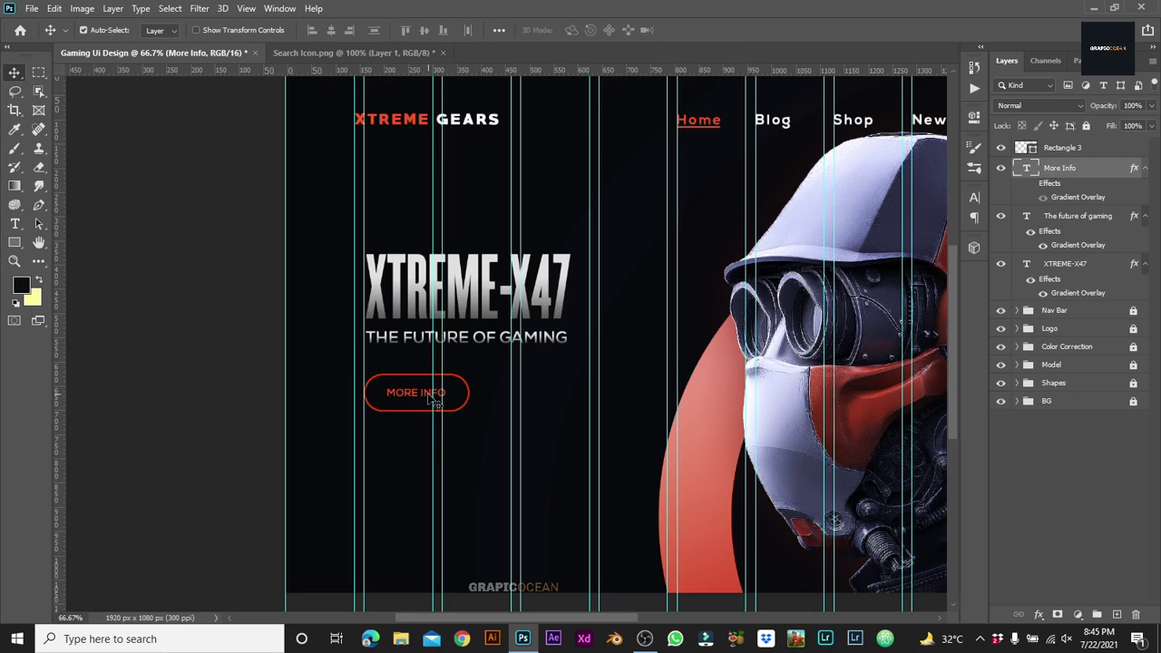
pyautogui.keyDown('shift'); pyautogui.click(413, 381); pyautogui.keyUp('shift')
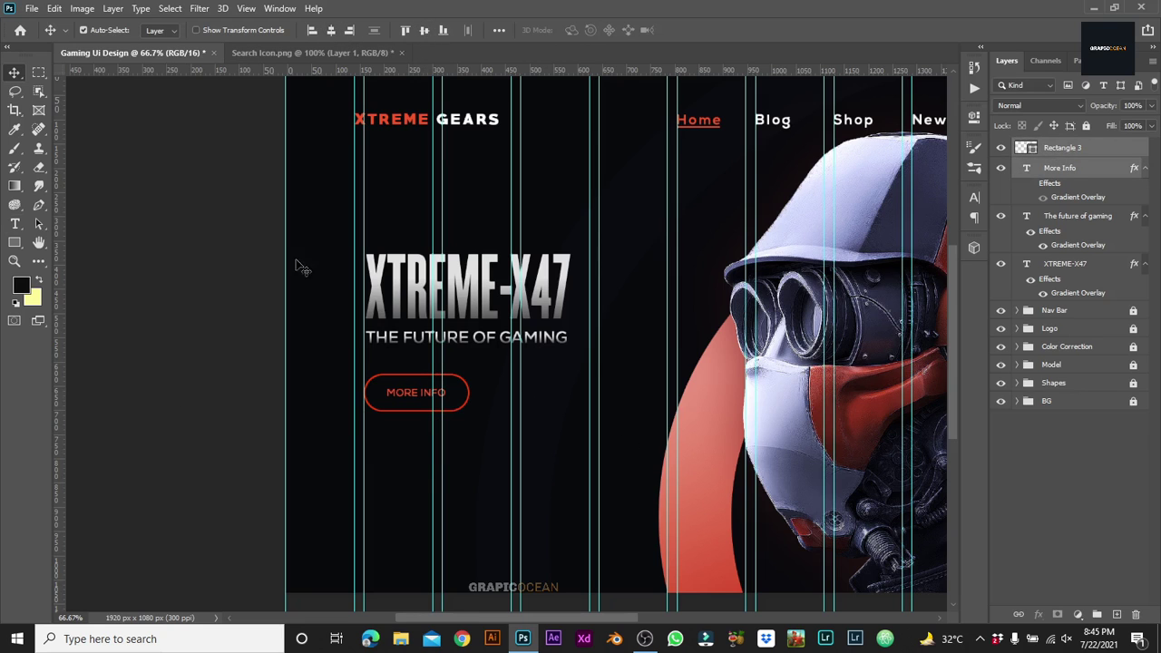
# Step: Give the Rectangle 3 button outline an ff3c00 drop shadow at 100% opacity and size 27
pyautogui.click(466, 399)
pyautogui.rightClick(1098, 150)
pyautogui.click(947, 31)
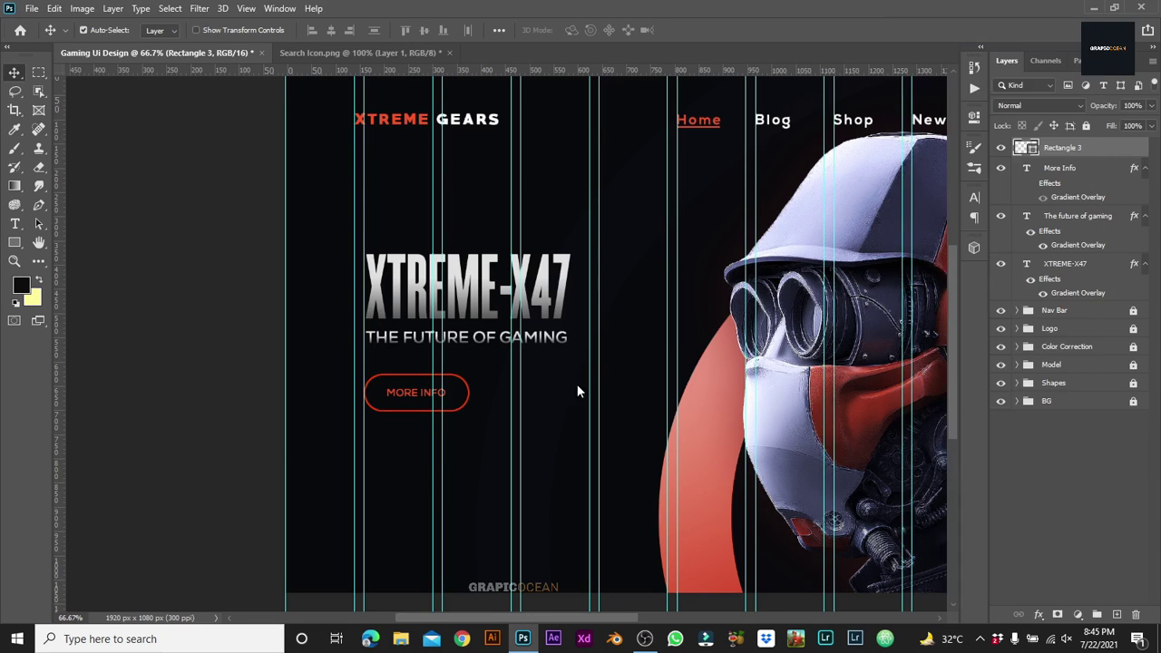
pyautogui.click(536, 544)
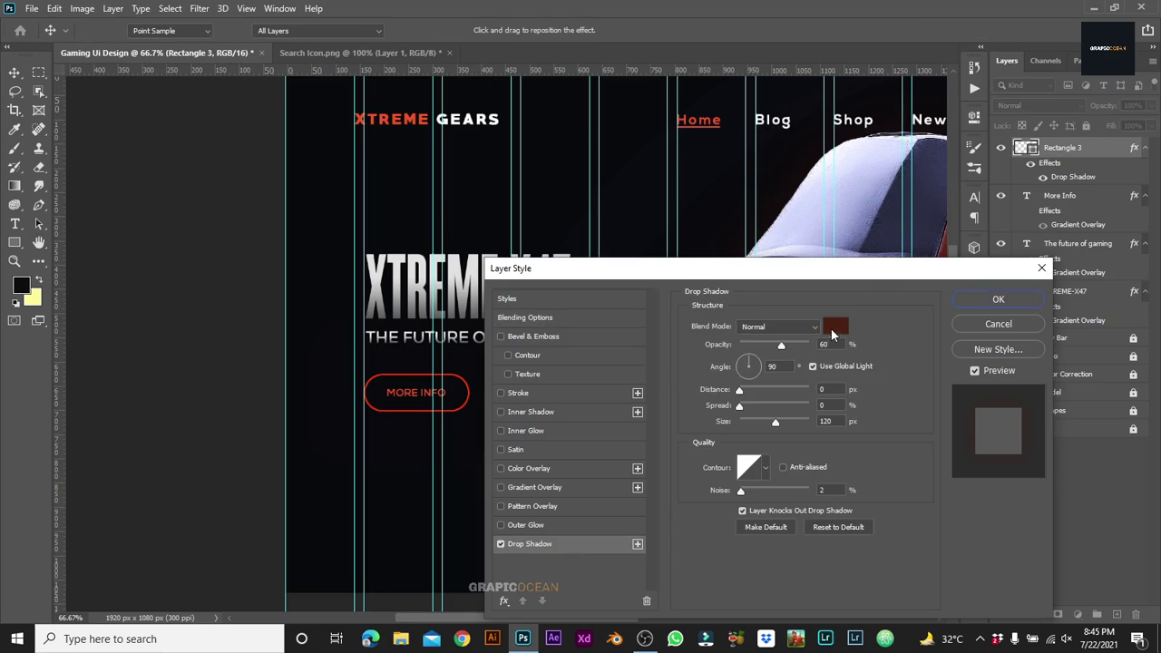
pyautogui.click(835, 327)
pyautogui.write('ff3c00')
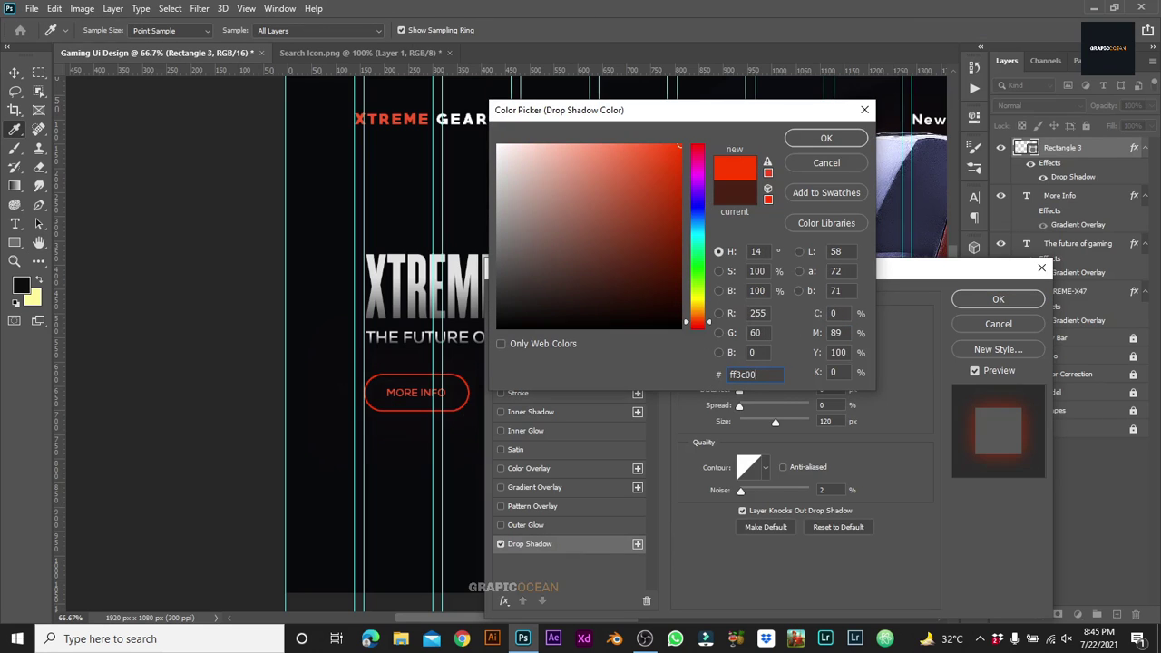
pyautogui.press('Return')
pyautogui.doubleClick(822, 421)
pyautogui.write('27')
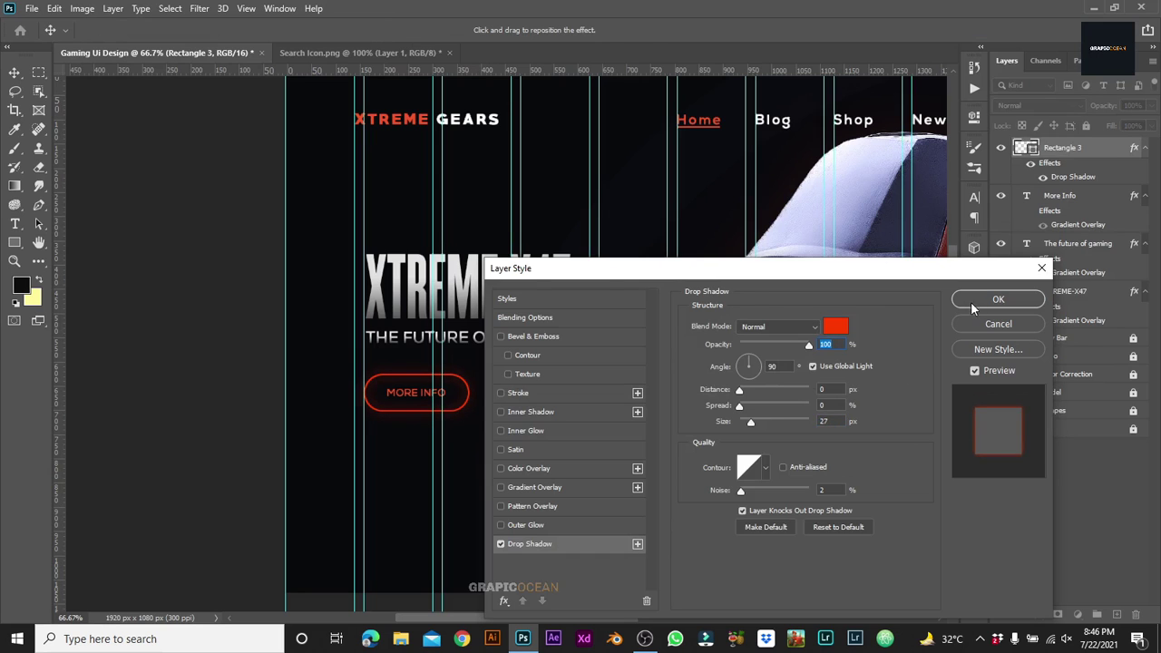
pyautogui.click(998, 299)
pyautogui.hotkey('ctrl', '0')
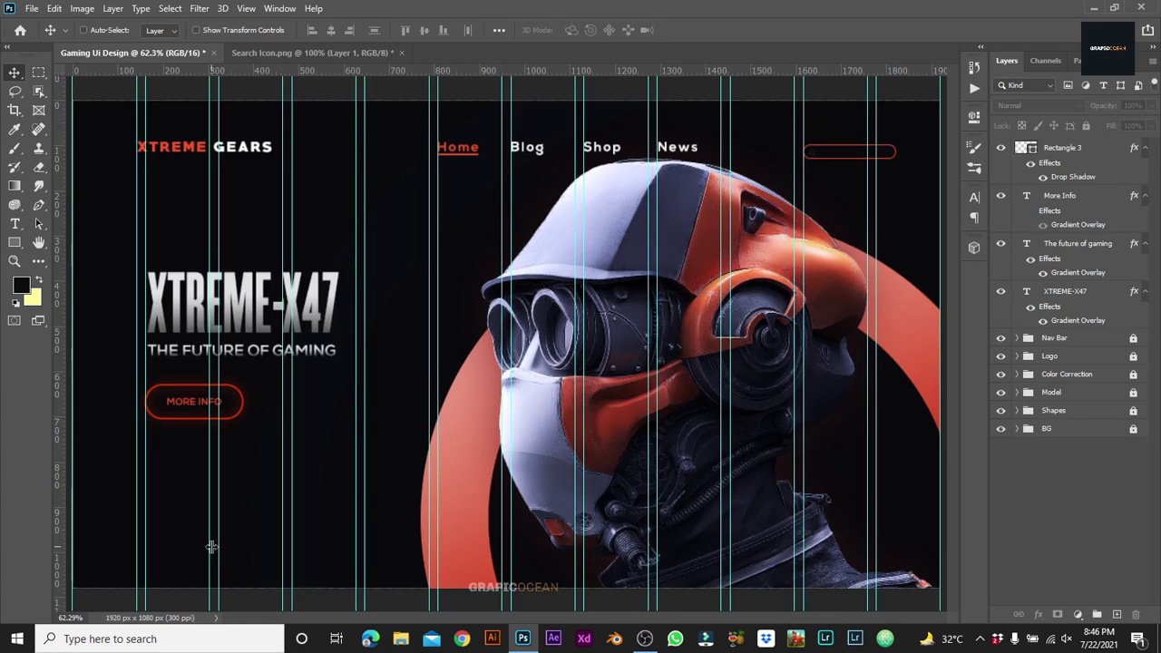
pyautogui.hotkey('ctrl', '-')
# Step: Group the XTREME-X47 headline and tagline layers into a group named Main Text
pyautogui.click(1076, 297)
pyautogui.keyDown('shift'); pyautogui.click(1076, 245); pyautogui.keyUp('shift')
pyautogui.hotkey('ctrl', 'g')
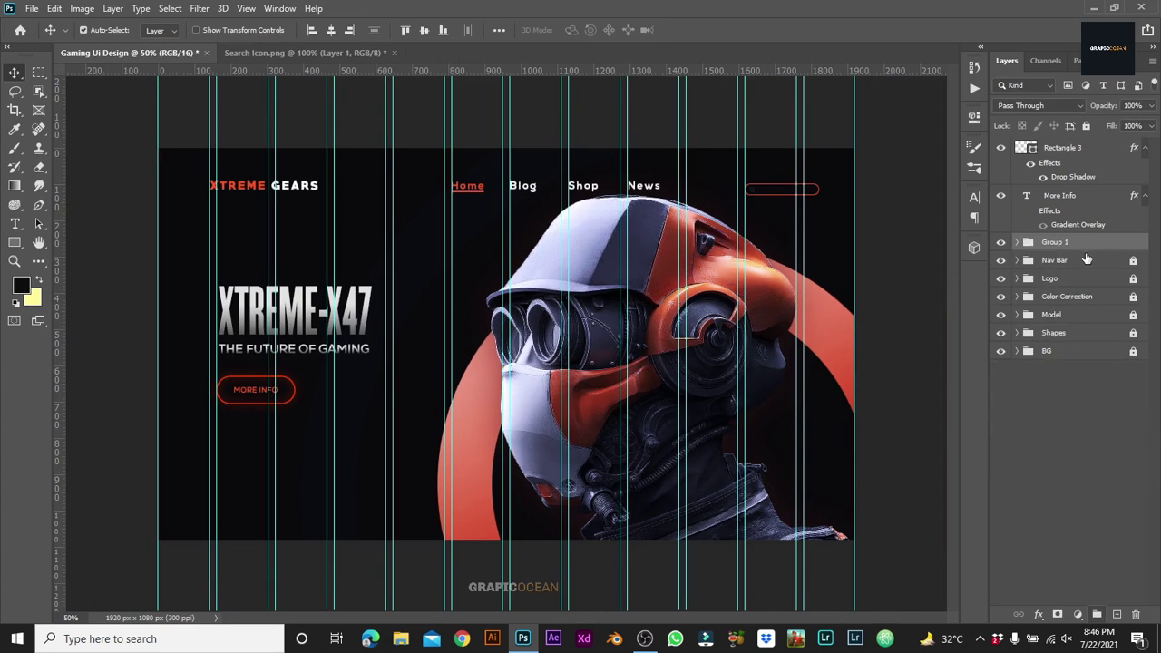
pyautogui.doubleClick(1053, 242)
pyautogui.write('Main Text')
pyautogui.press('Return')
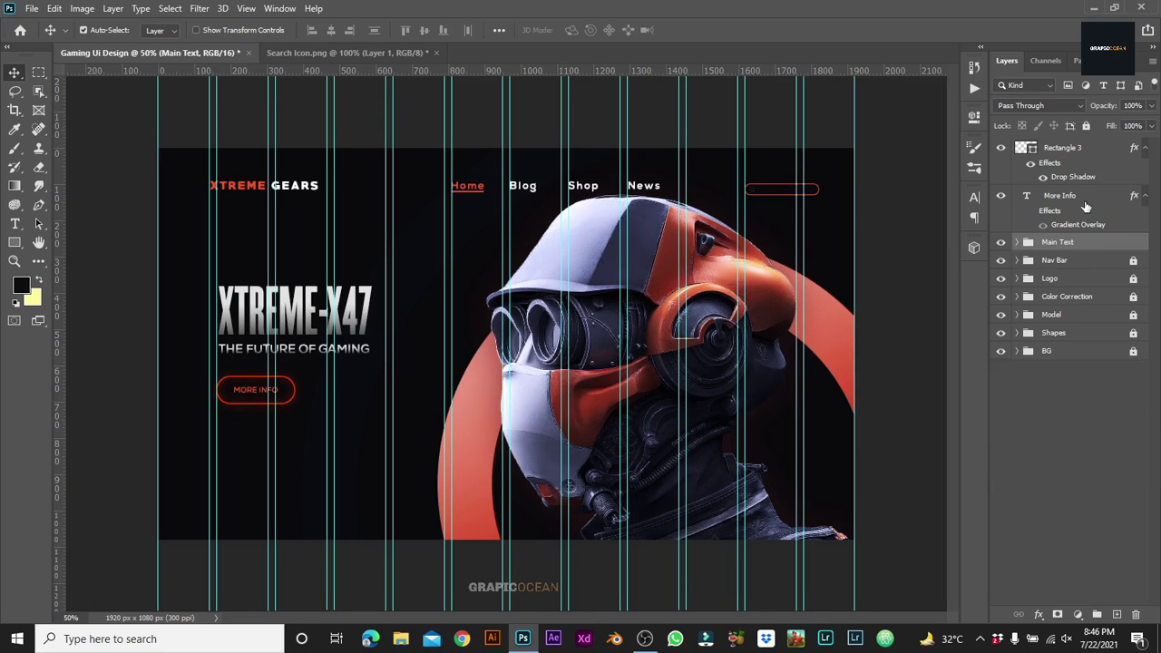
# Step: Group the button outline and MORE INFO label into a group named More Info
pyautogui.click(1060, 195)
pyautogui.keyDown('shift'); pyautogui.click(1062, 147); pyautogui.keyUp('shift')
pyautogui.hotkey('ctrl', 'g')
pyautogui.doubleClick(1056, 146)
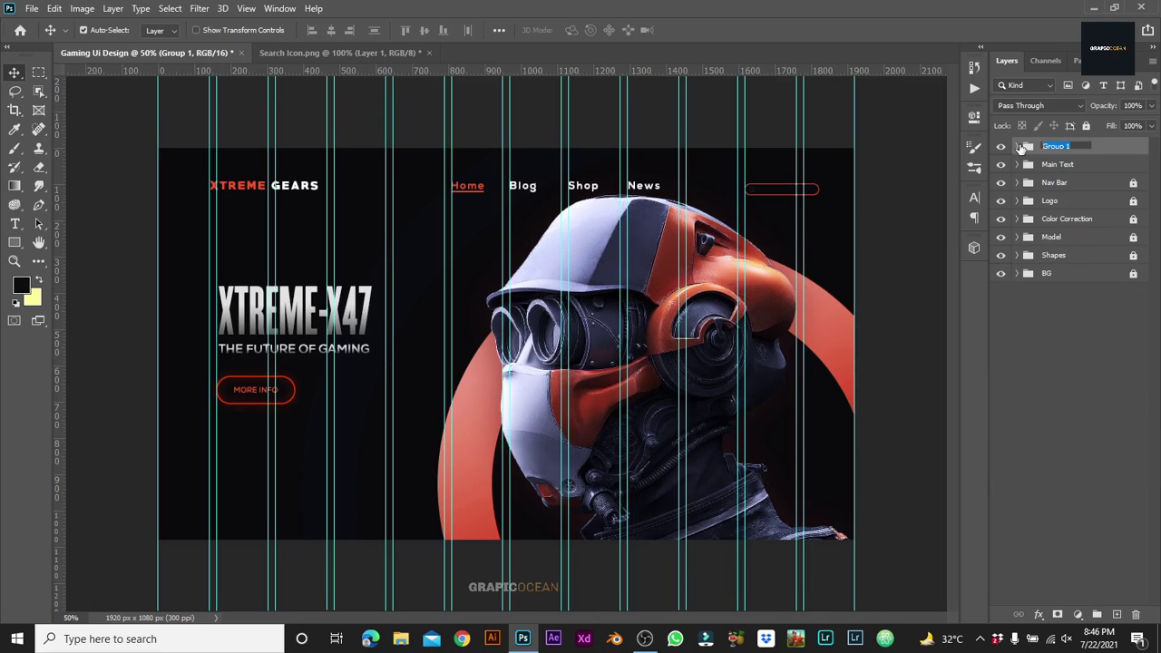
pyautogui.click(246, 9)
# Step: Clear all guides, expand the Nav Bar group, and select the search icon with its box
pyautogui.click(281, 374)
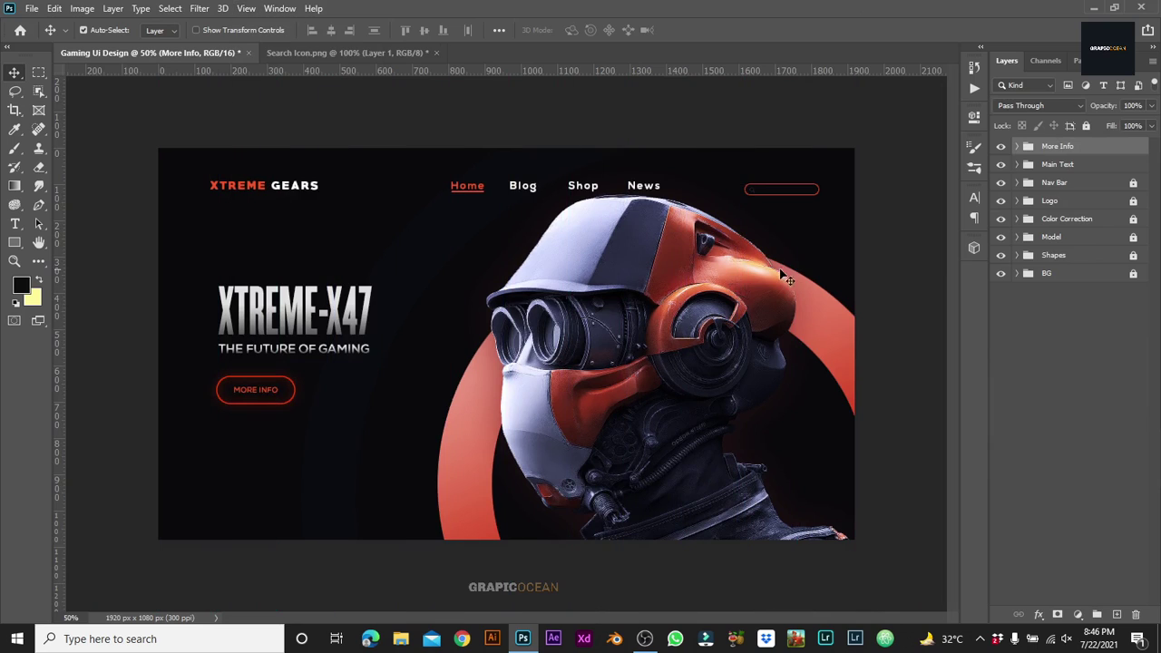
pyautogui.click(889, 265)
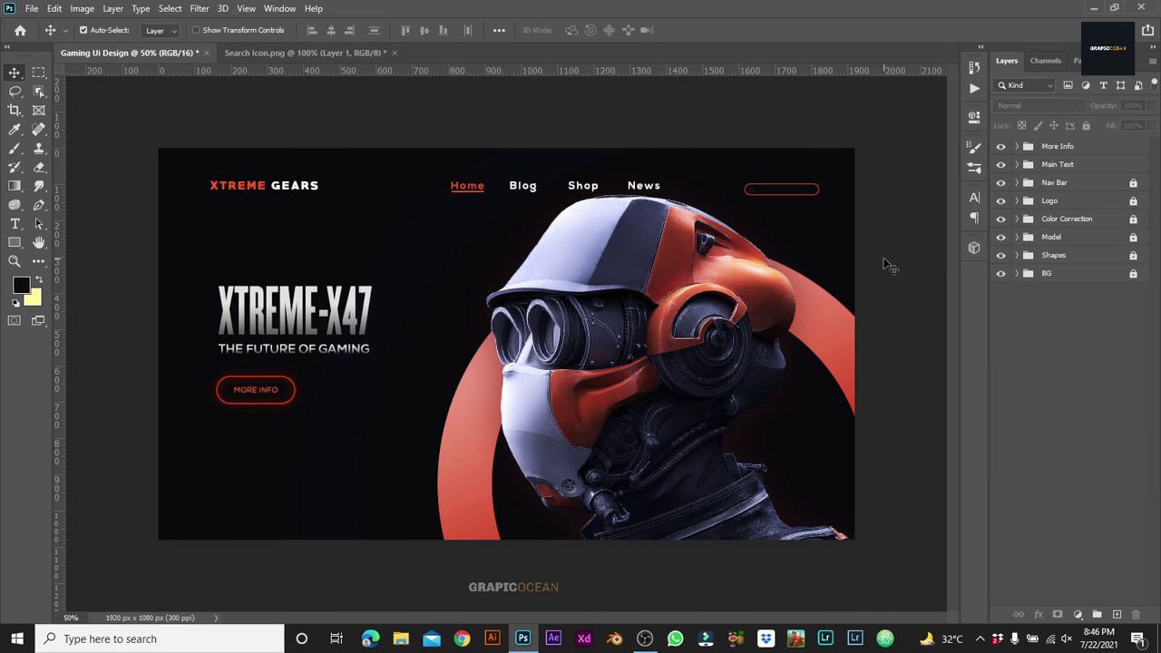
pyautogui.click(1018, 182)
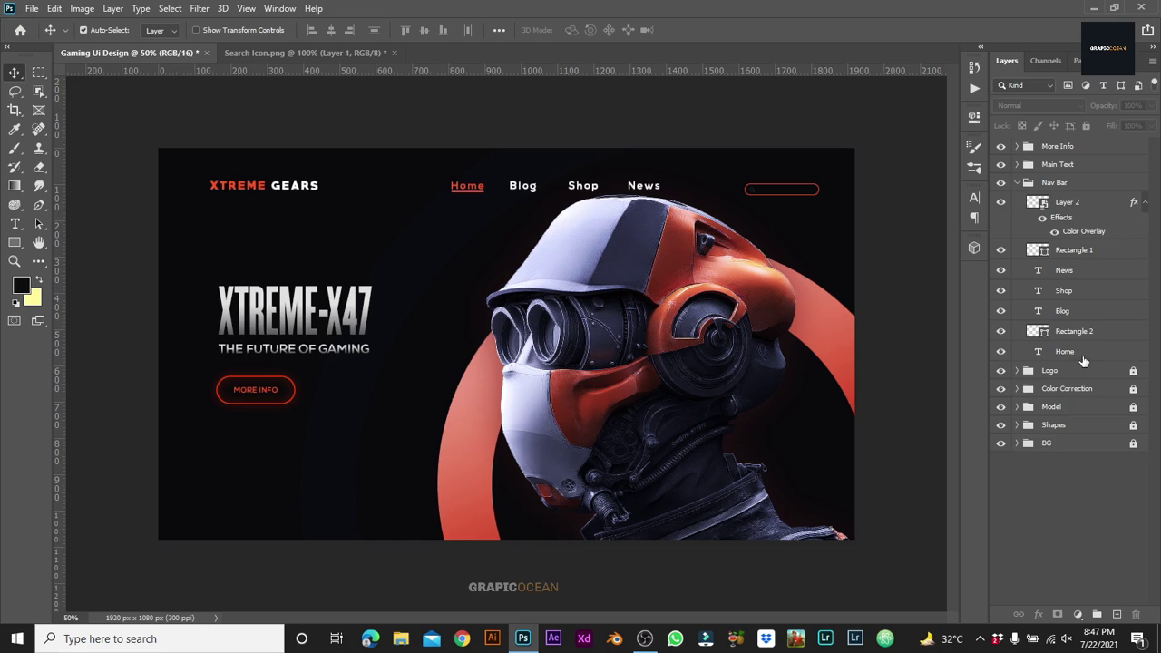
pyautogui.click(816, 191)
# Step: Nudge the Home, Blog, Shop, News links right and save as Gaming Ui Design.psd
pyautogui.moveTo(434, 159); pyautogui.dragTo(670, 191)
pyautogui.hotkey('shift', 'Right')
pyautogui.hotkey('shift', 'Right')
pyautogui.hotkey('shift', 'Right')
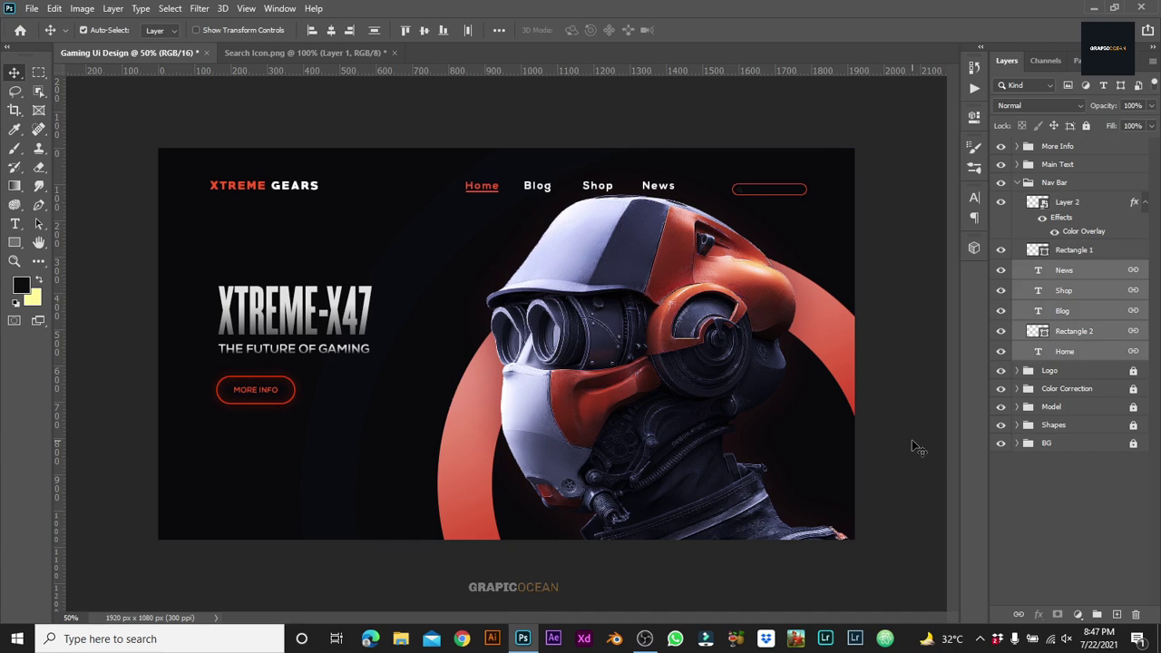
pyautogui.hotkey('shift', 'Right')
pyautogui.hotkey('shift', 'Right')
pyautogui.hotkey('shift', 'Right')
pyautogui.hotkey('shift', 'Right')
pyautogui.hotkey('shift', 'Right')
pyautogui.hotkey('shift', 'Right')
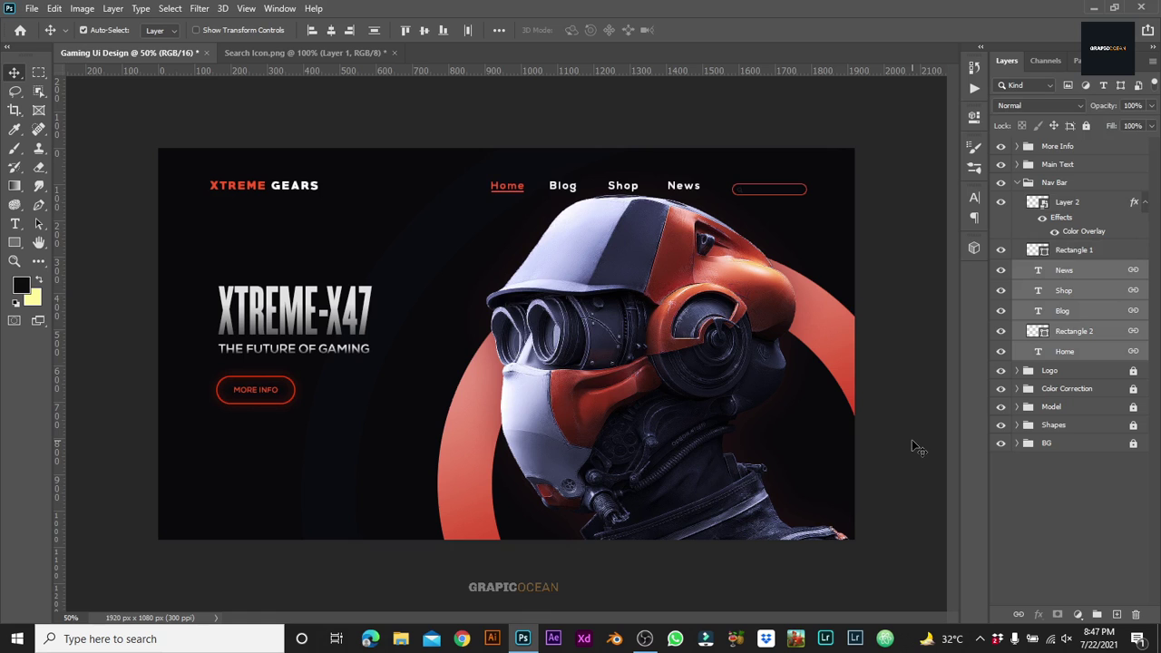
pyautogui.click(911, 439)
pyautogui.click(1017, 183)
pyautogui.hotkey('ctrl', 's')
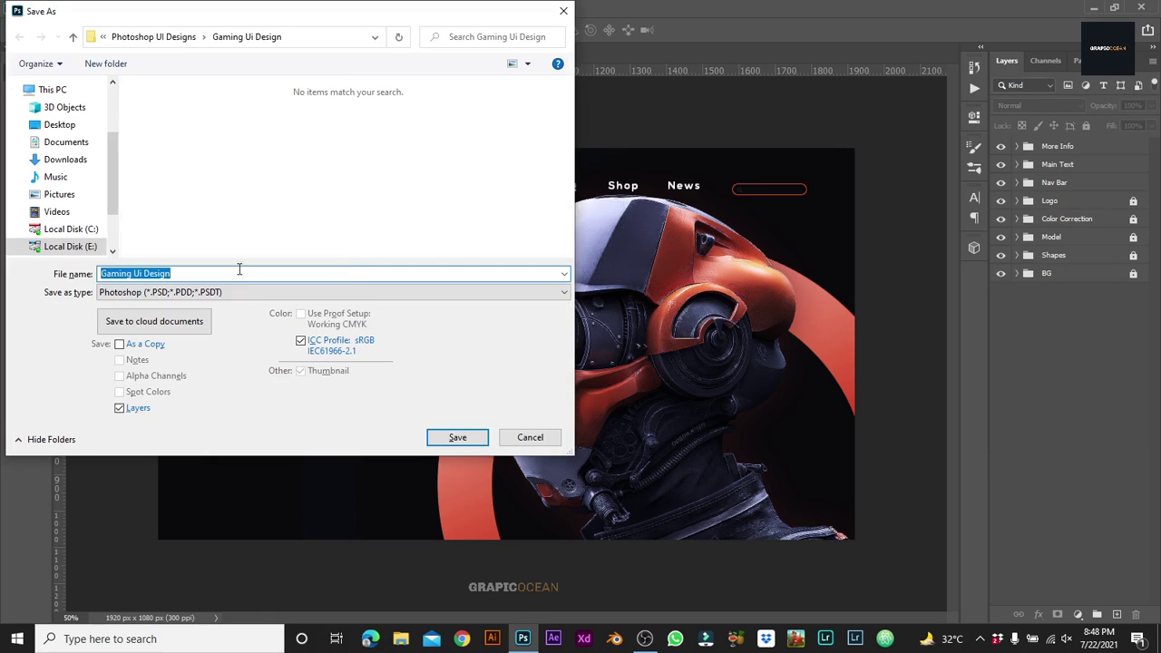
pyautogui.click(457, 436)
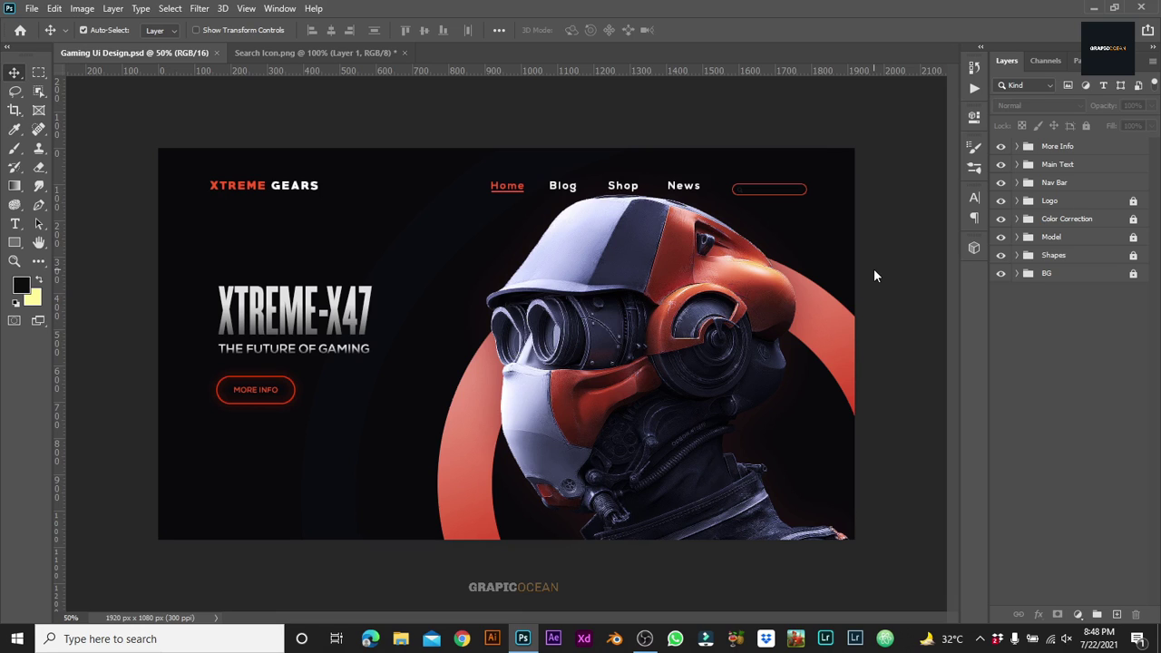
# Step: Nudge the robot model into place, then select the Main Text and Nav Bar groups
pyautogui.click(784, 319)
pyautogui.moveTo(719, 510); pyautogui.dragTo(715, 506)
pyautogui.press('Down')
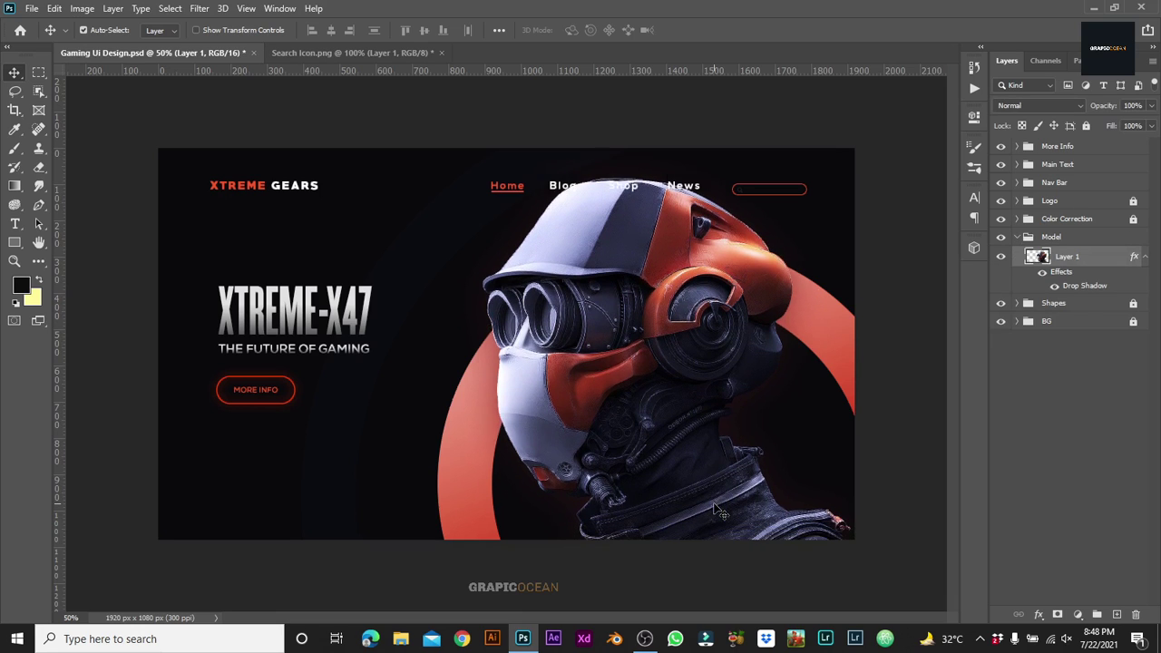
pyautogui.press('Up')
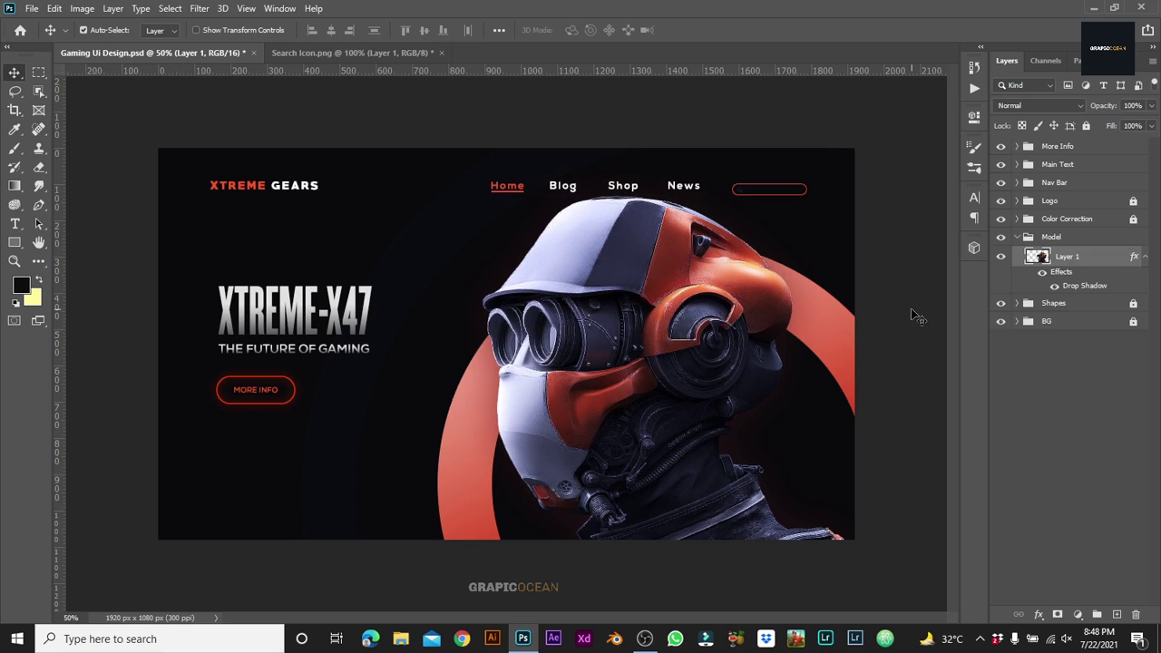
pyautogui.click(1071, 409)
pyautogui.click(1017, 237)
pyautogui.click(1061, 182)
# Step: Lock the Main Text and Nav Bar groups and type the 'Designed By GrapicOcean' credit at lower left
pyautogui.click(1087, 126)
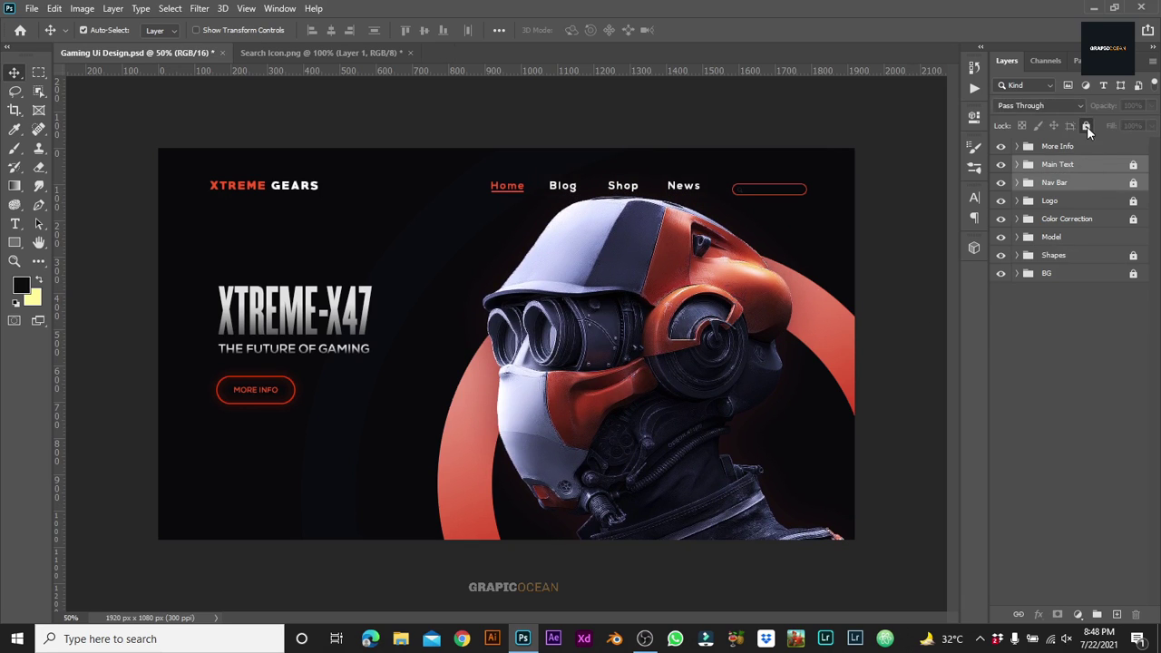
pyautogui.click(1090, 494)
pyautogui.click(15, 223)
pyautogui.click(252, 506)
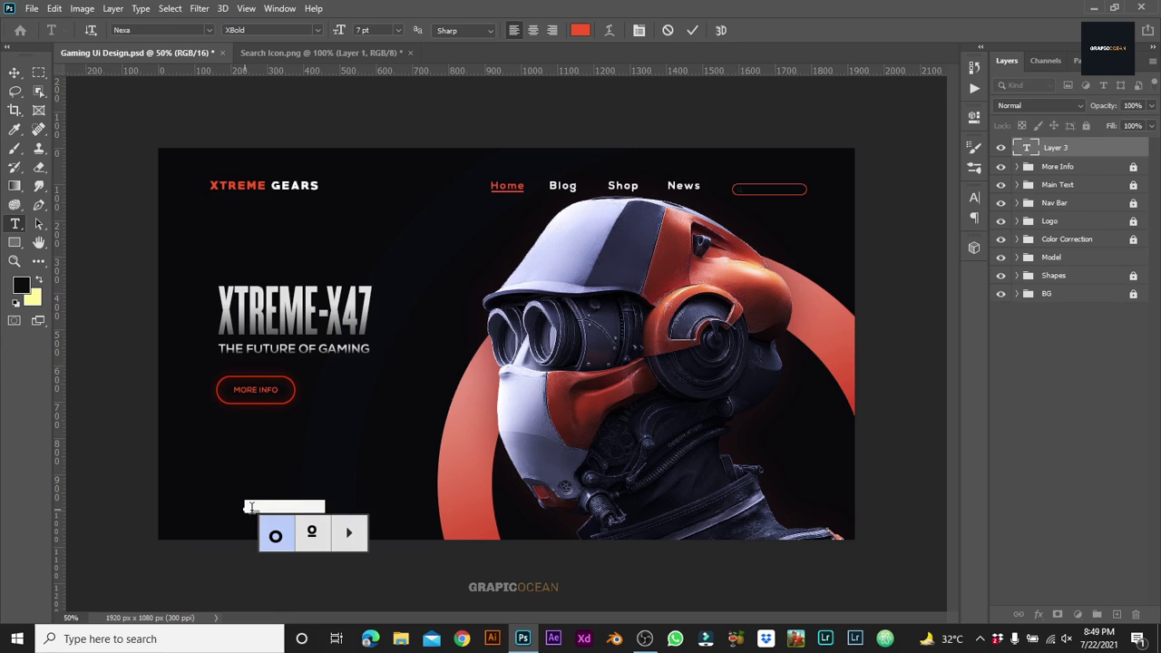
pyautogui.write('Designed By GrapicO')
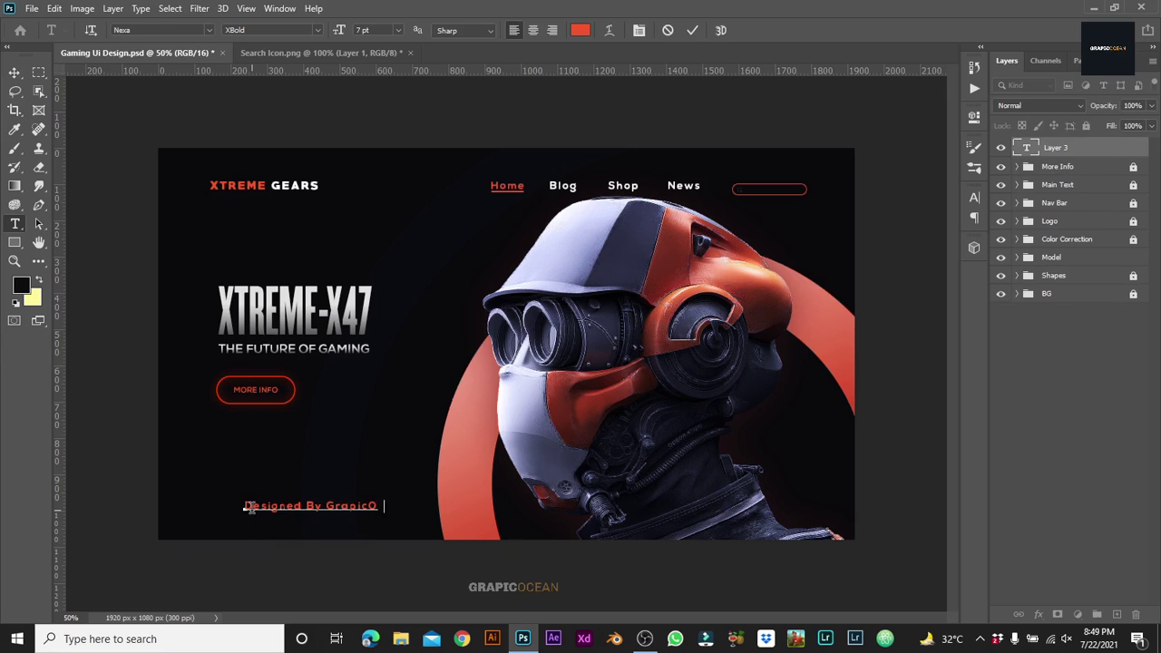
pyautogui.write('cean')
# Step: Colour the word GrapicOcean white (ffffff) and commit the credit text
pyautogui.doubleClick(348, 506)
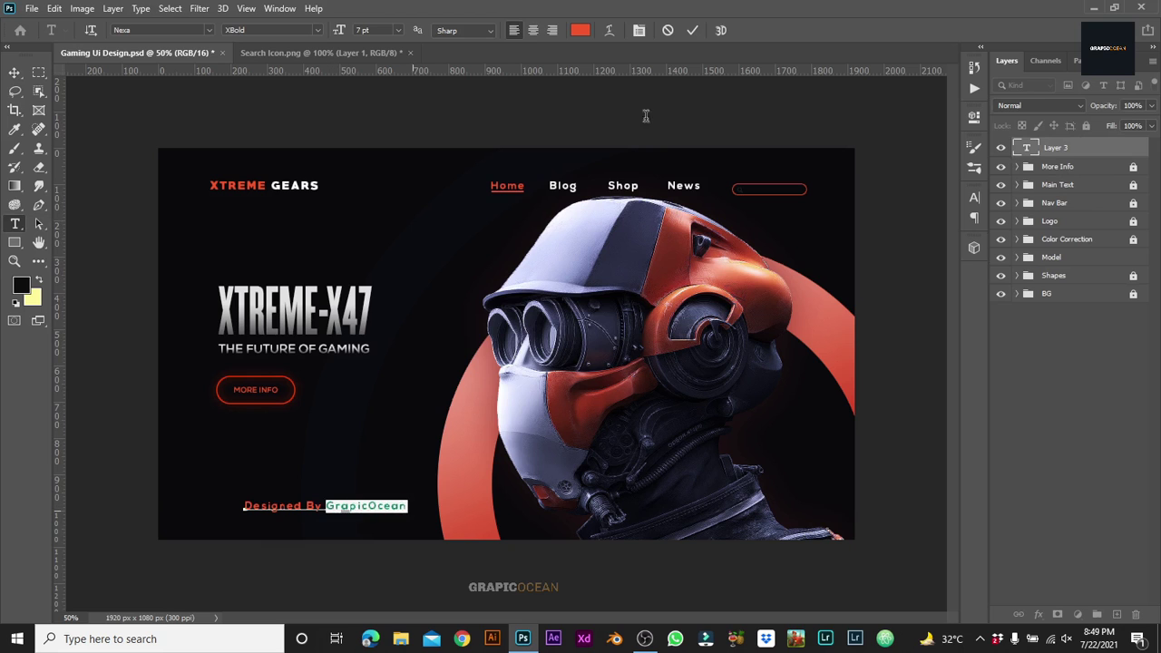
pyautogui.click(579, 30)
pyautogui.write('ffffff')
pyautogui.press('Return')
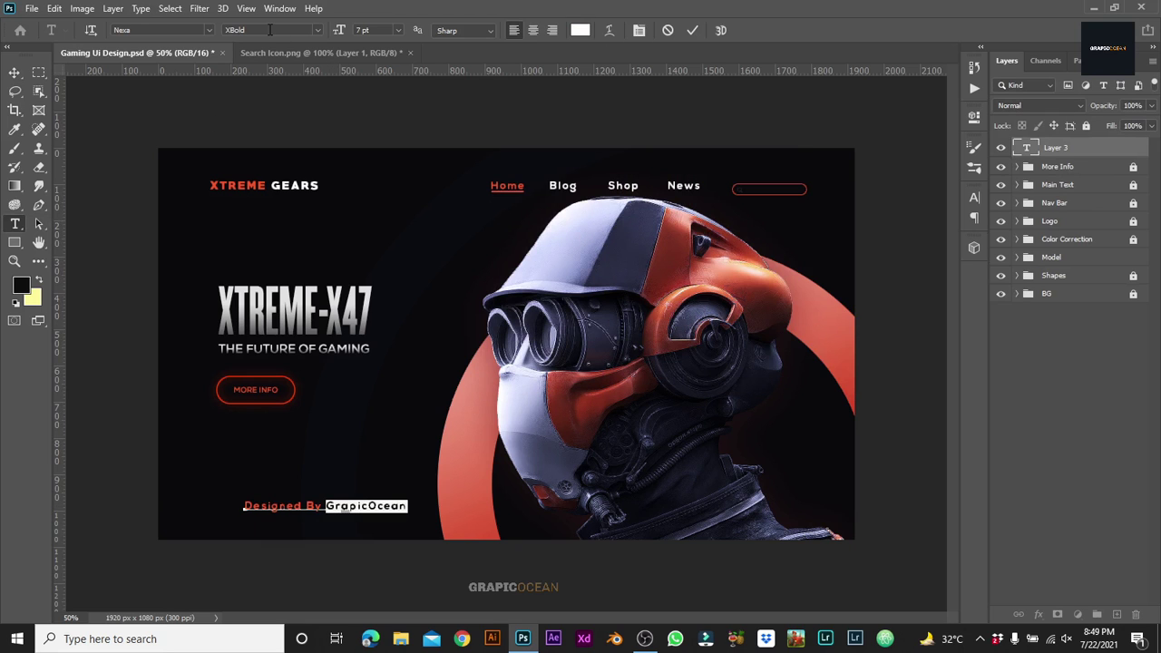
pyautogui.click(691, 30)
pyautogui.press('v')
pyautogui.click(246, 9)
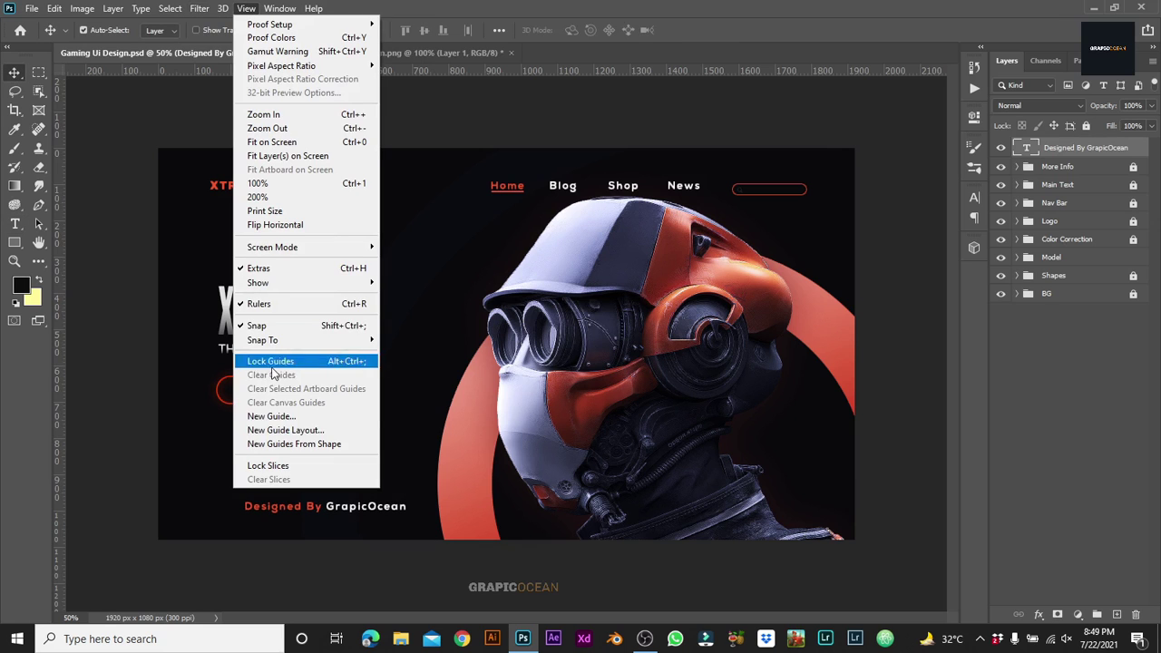
# Step: Add a column guide layout, shift the credit left onto the guide, then clear the guides
pyautogui.click(277, 430)
pyautogui.press('Return')
pyautogui.moveTo(251, 513); pyautogui.dragTo(223, 512)
pyautogui.click(246, 9)
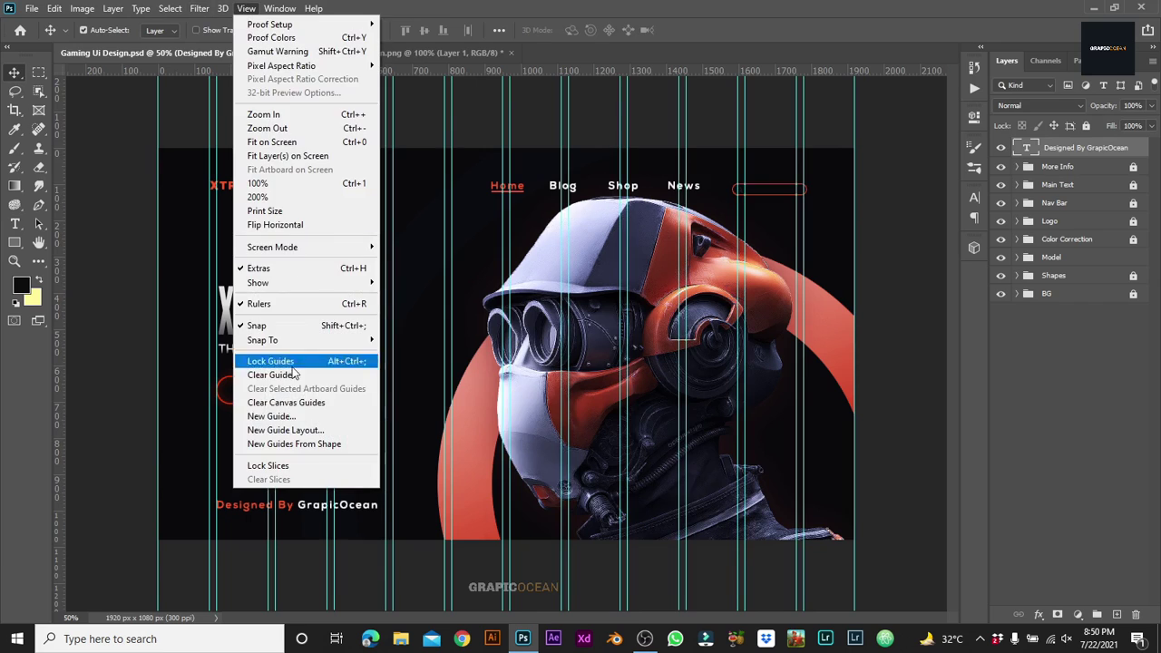
pyautogui.click(295, 374)
pyautogui.click(368, 113)
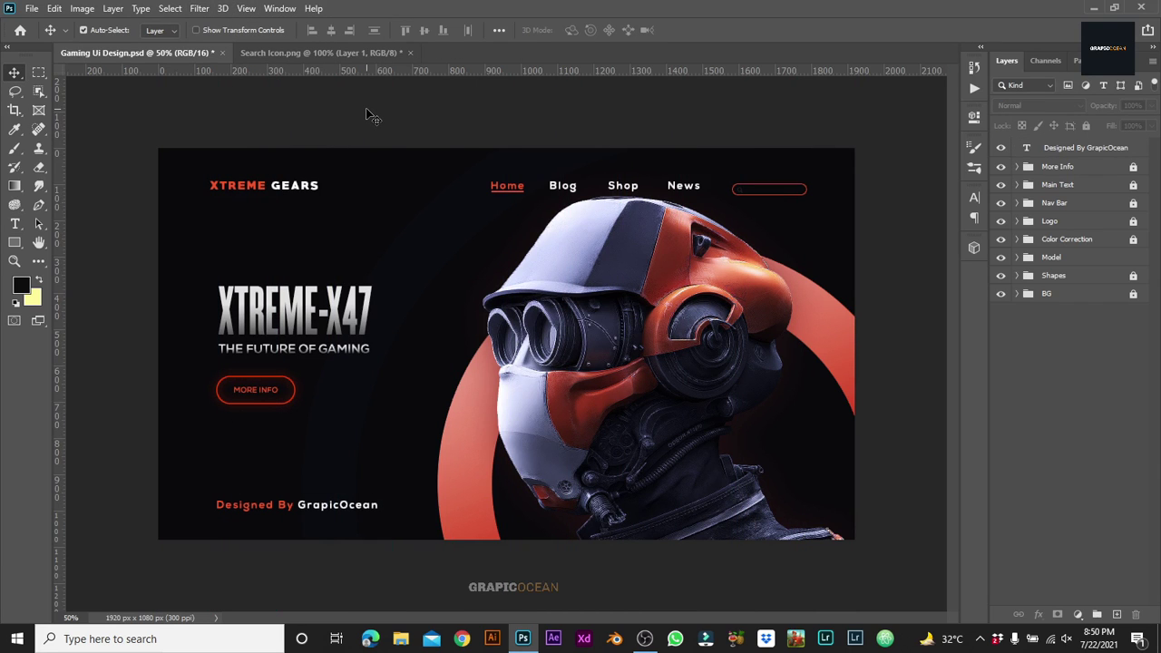
# Step: Put the credit text layer into its own group named Credit
pyautogui.click(1079, 154)
pyautogui.hotkey('ctrl', 'g')
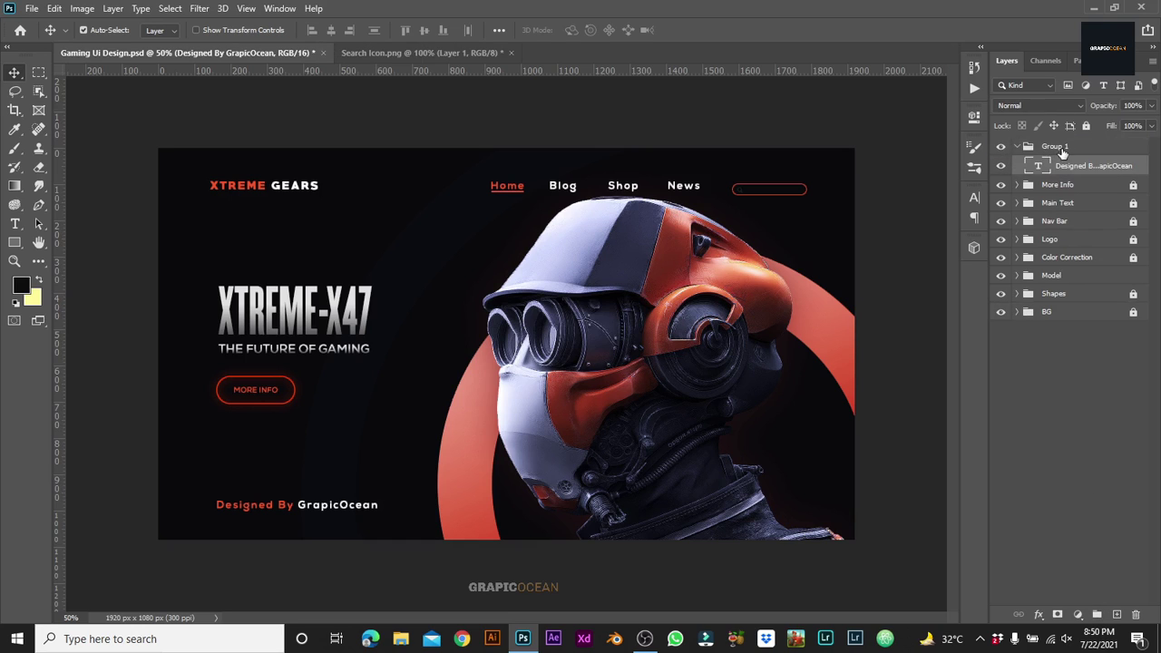
pyautogui.click(1016, 149)
pyautogui.doubleClick(1053, 146)
pyautogui.write('t')
pyautogui.press('Return')
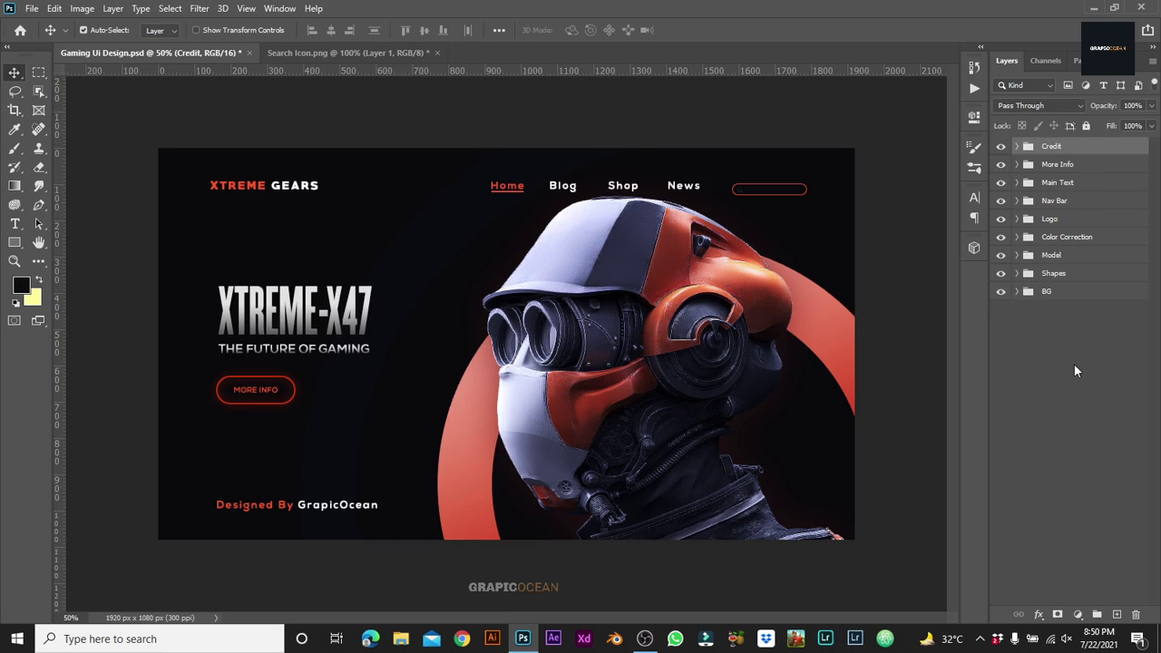
# Step: Expand the BG, Shapes, Model, Color Correction, Logo, Nav Bar, Main Text and More Info groups
pyautogui.click(1017, 291)
pyautogui.click(1017, 255)
pyautogui.click(1017, 237)
pyautogui.click(1017, 200)
pyautogui.click(1017, 165)
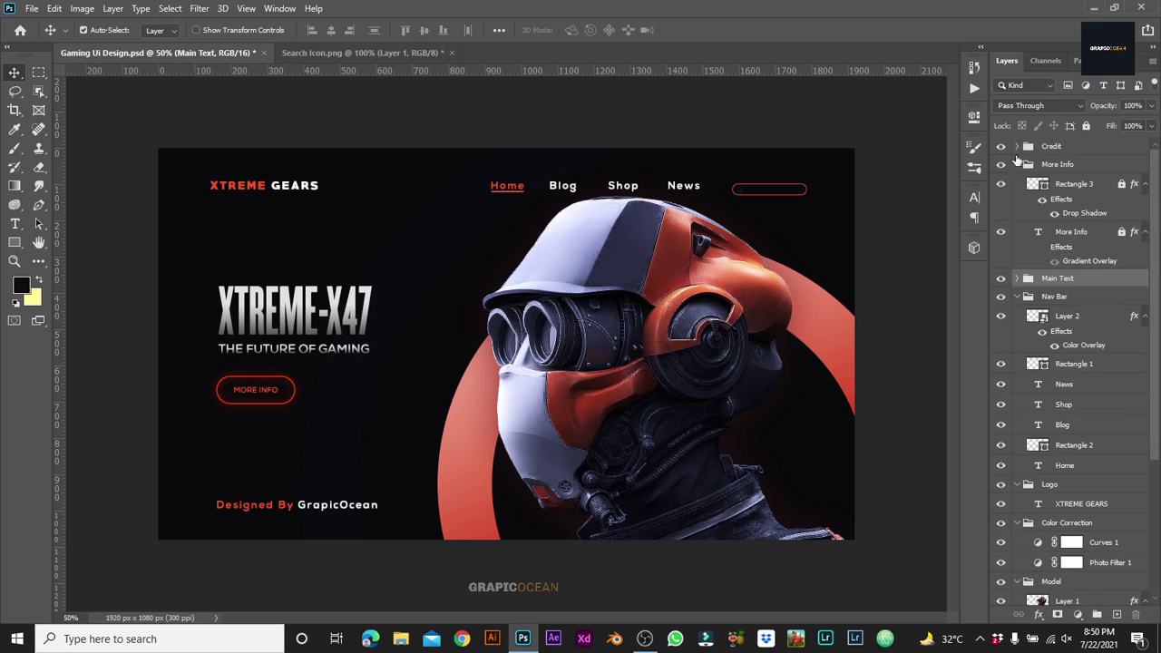